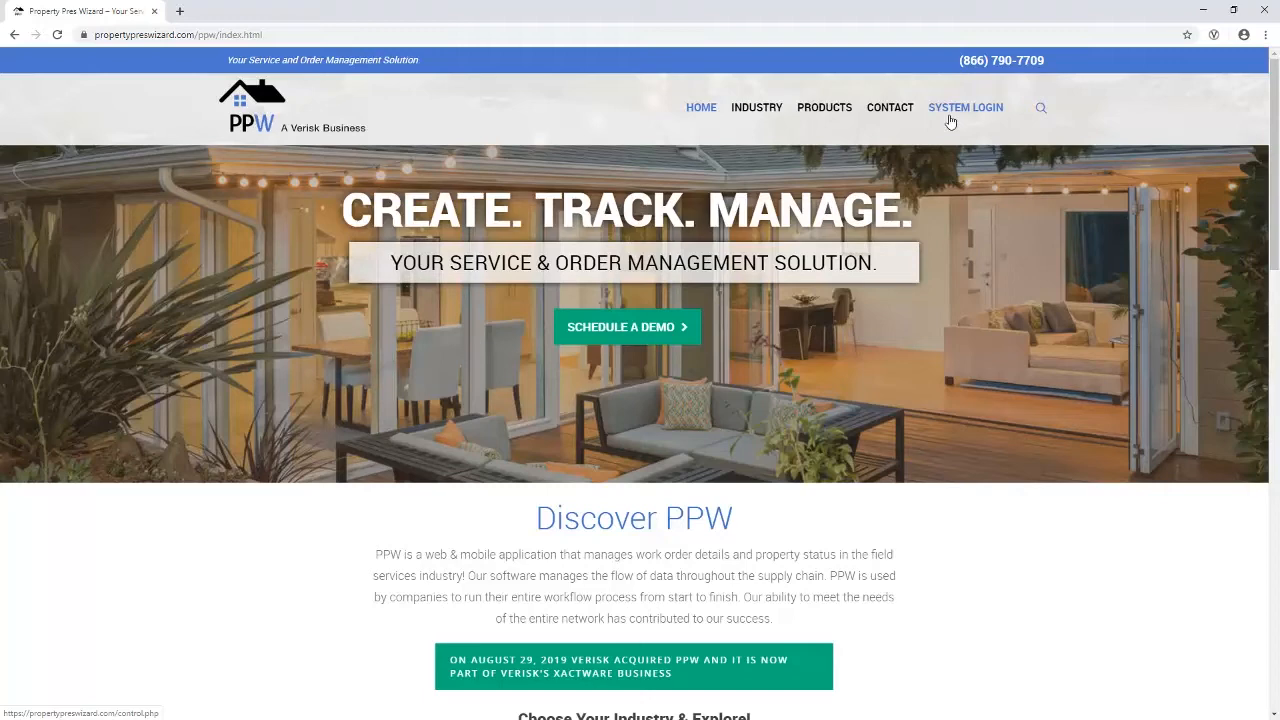
- Open the system login page and sign in with the username train and the account password
{"action": "left_click", "coordinate": [950, 120]}
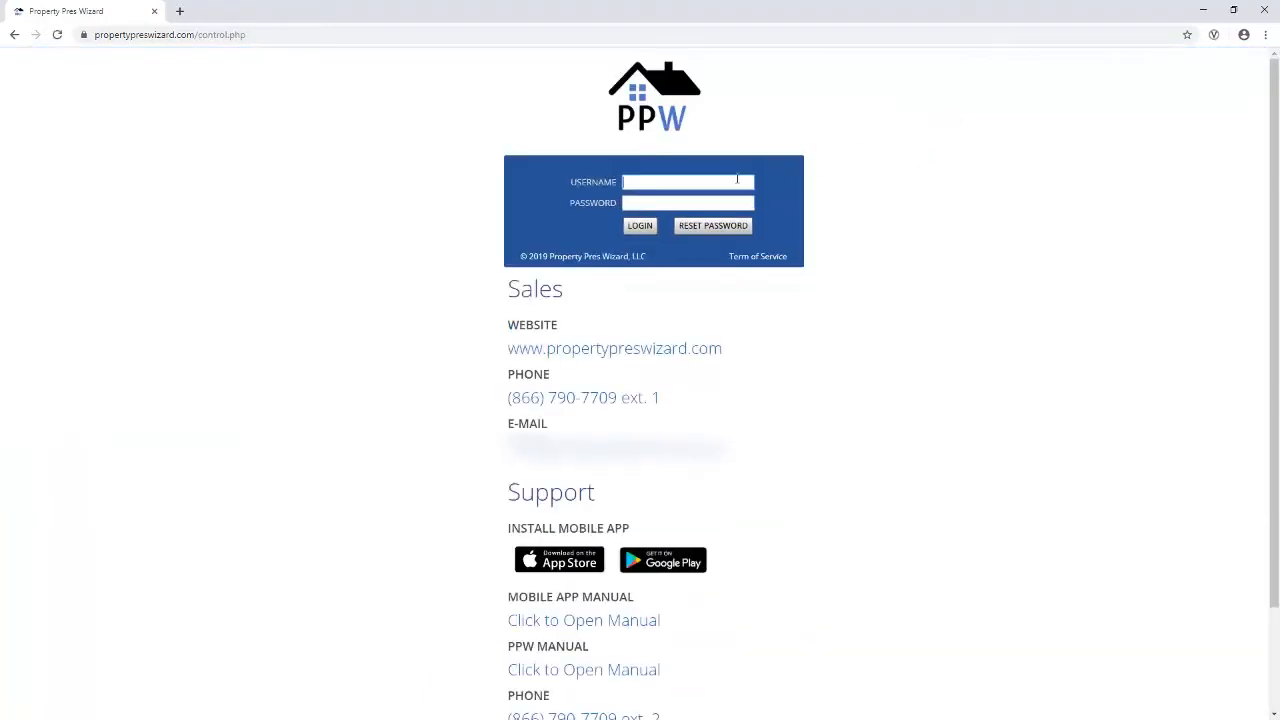
{"action": "left_click", "coordinate": [737, 181]}
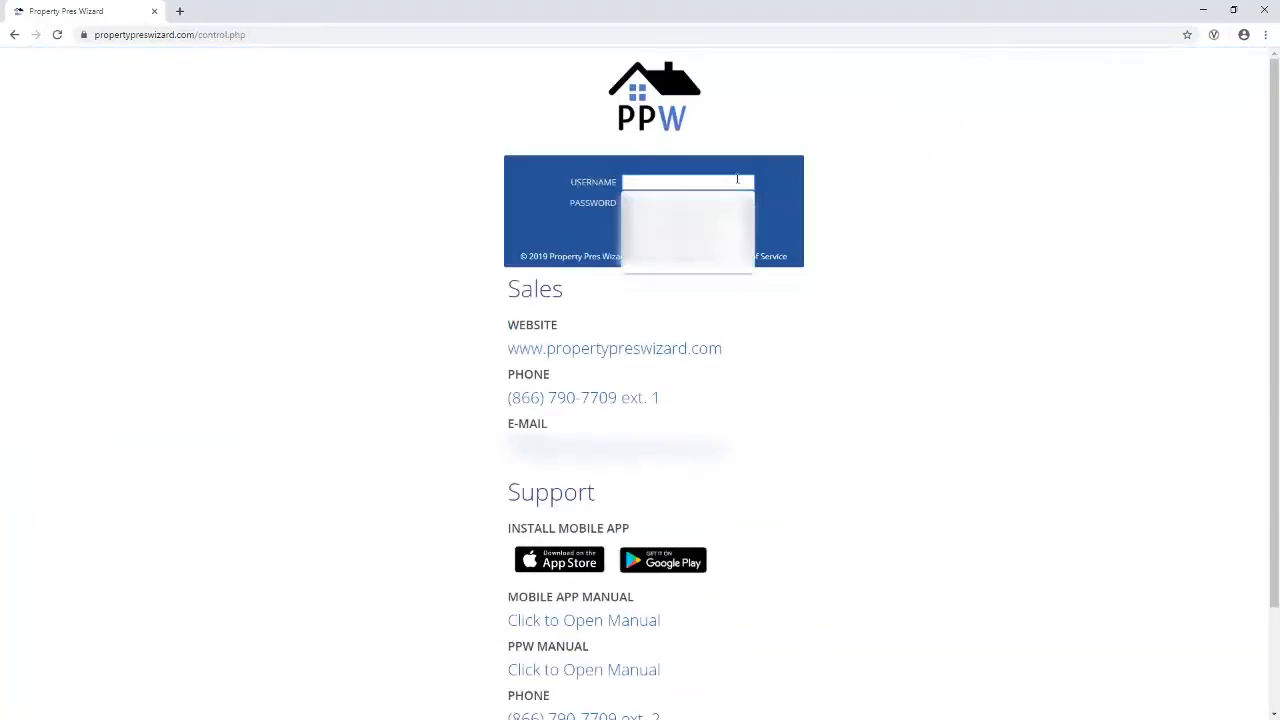
{"action": "type", "text": "train"}
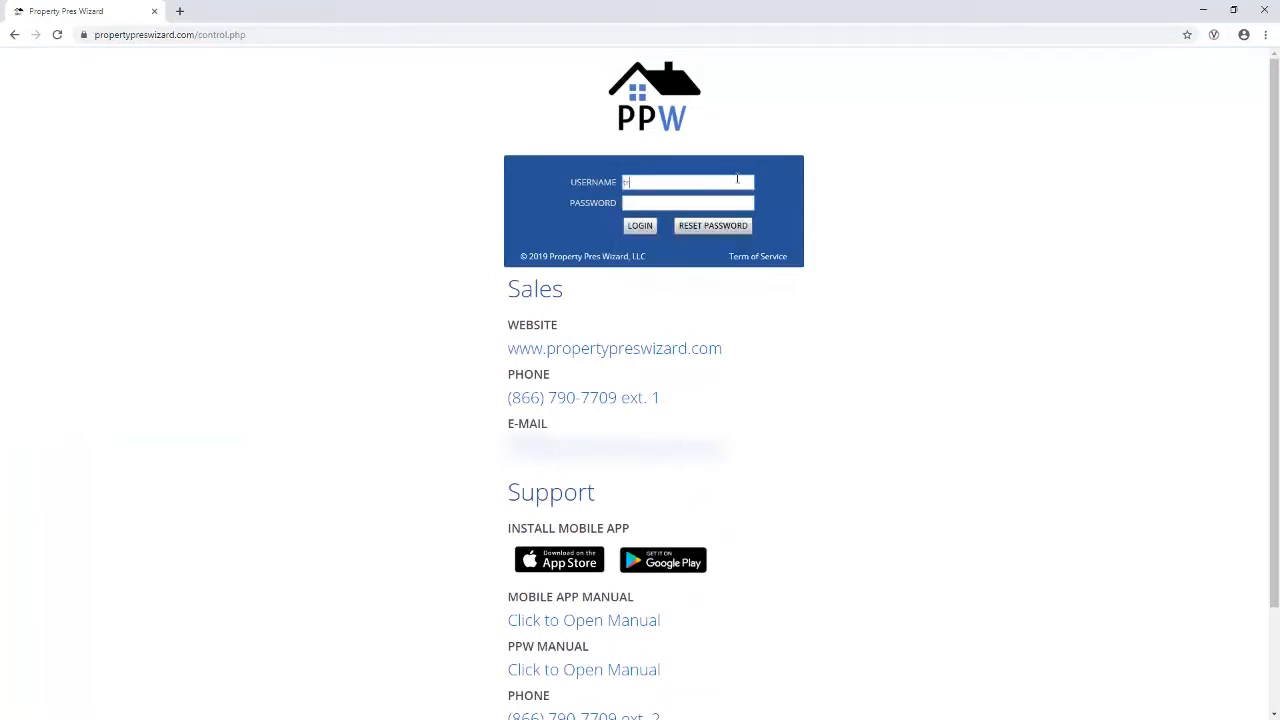
{"action": "key", "text": "Tab"}
{"action": "type", "text": "•••••••••"}
{"action": "key", "text": "Return"}
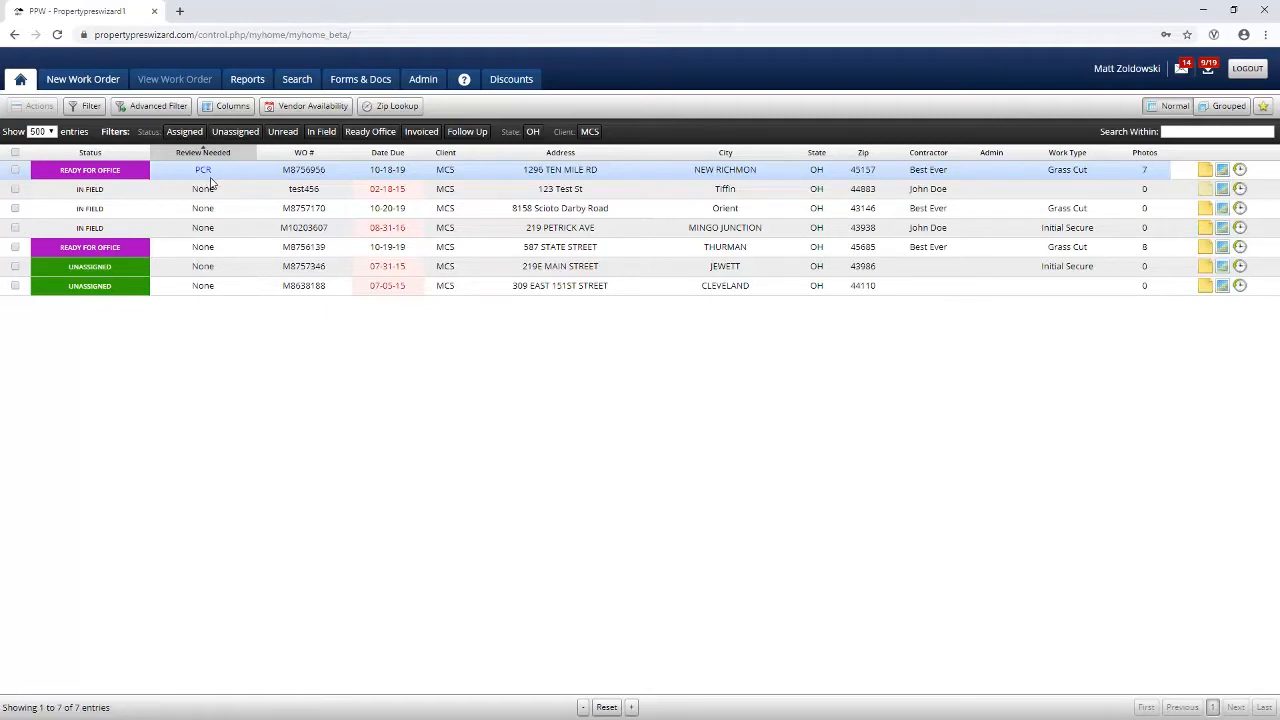
- View the active and inactive columns available for the work order list, then close the column settings
{"action": "left_click", "coordinate": [226, 112]}
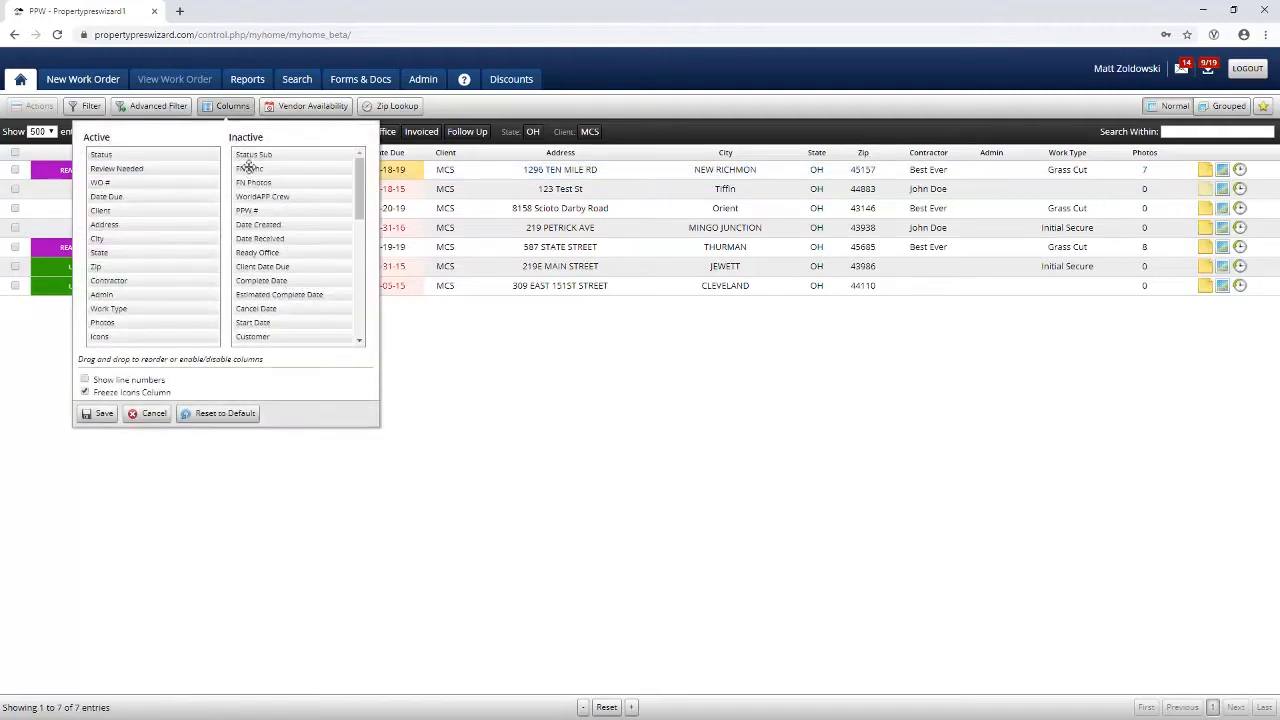
{"action": "mouse_move", "coordinate": [248, 168]}
{"action": "left_mouse_down"}
{"action": "mouse_move", "coordinate": [180, 171]}
{"action": "mouse_move", "coordinate": [229, 171]}
{"action": "left_mouse_up"}
{"action": "left_click", "coordinate": [223, 108]}
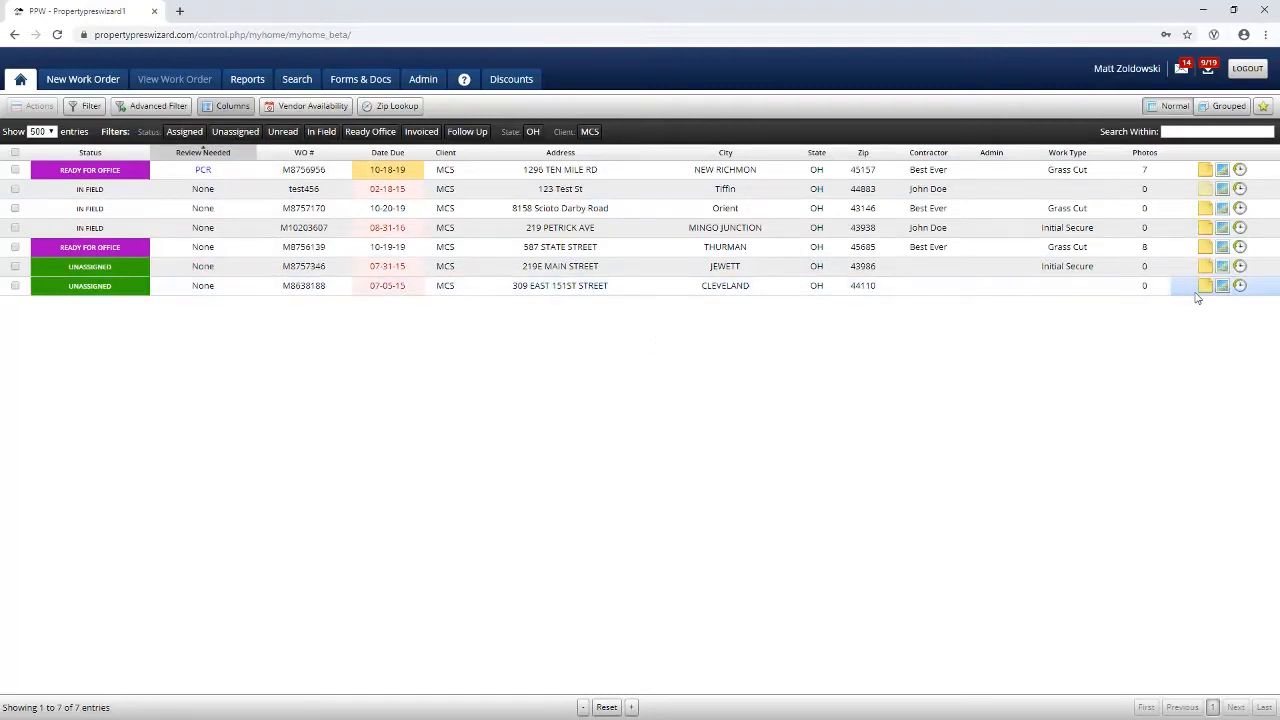
{"action": "mouse_move", "coordinate": [1201, 294]}
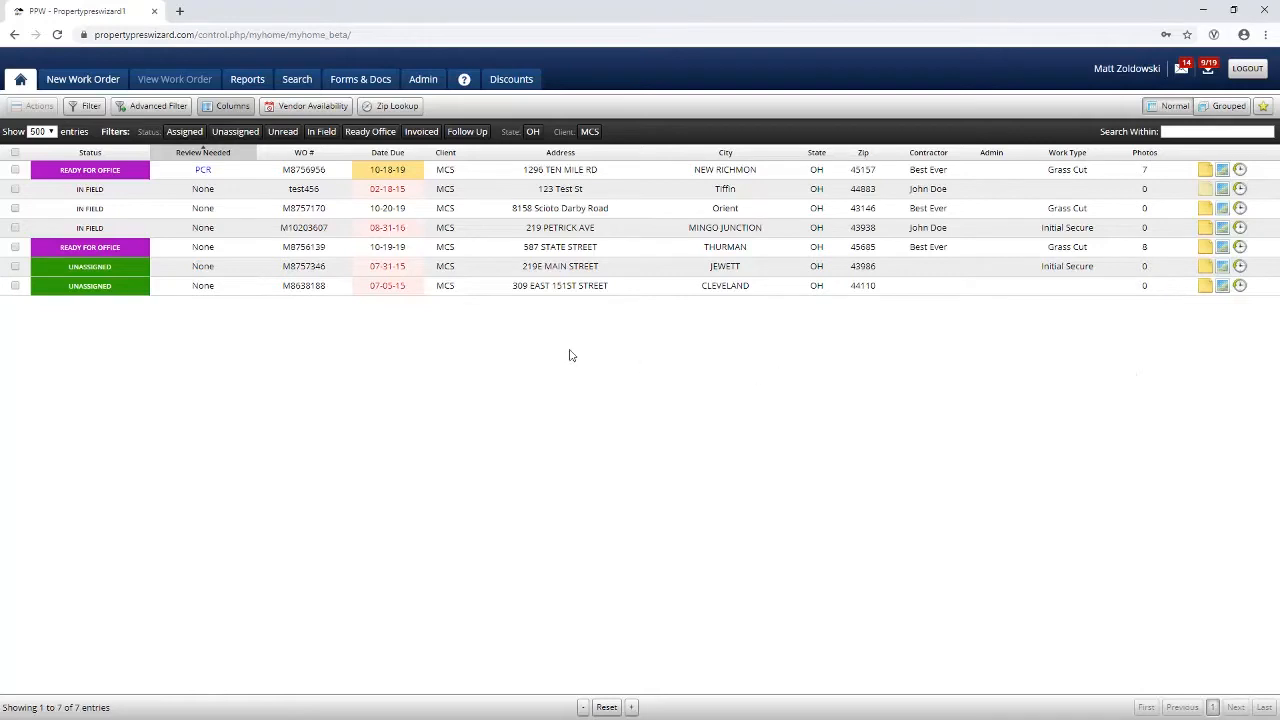
- Examine the basic filter options, then add a blank advanced filter line to view its available fields and close the filter
{"action": "left_click", "coordinate": [86, 106]}
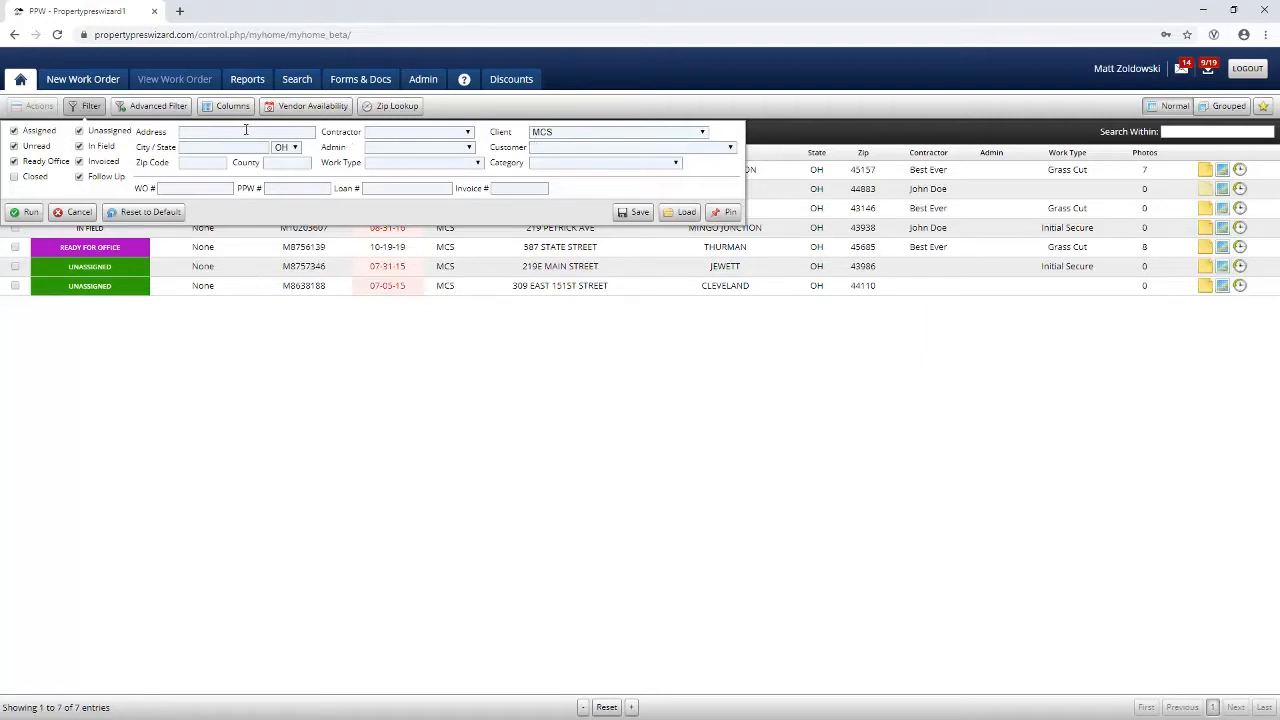
{"action": "left_click", "coordinate": [158, 106]}
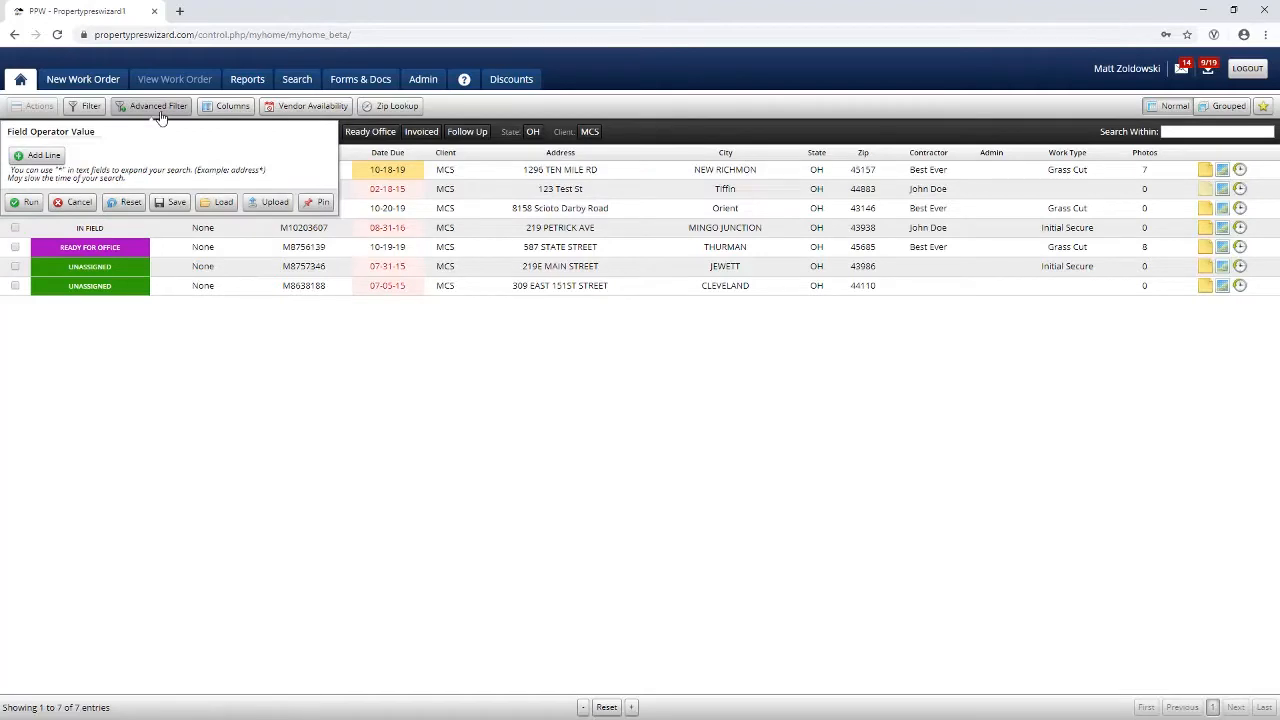
{"action": "left_click", "coordinate": [55, 157]}
{"action": "left_click", "coordinate": [55, 154]}
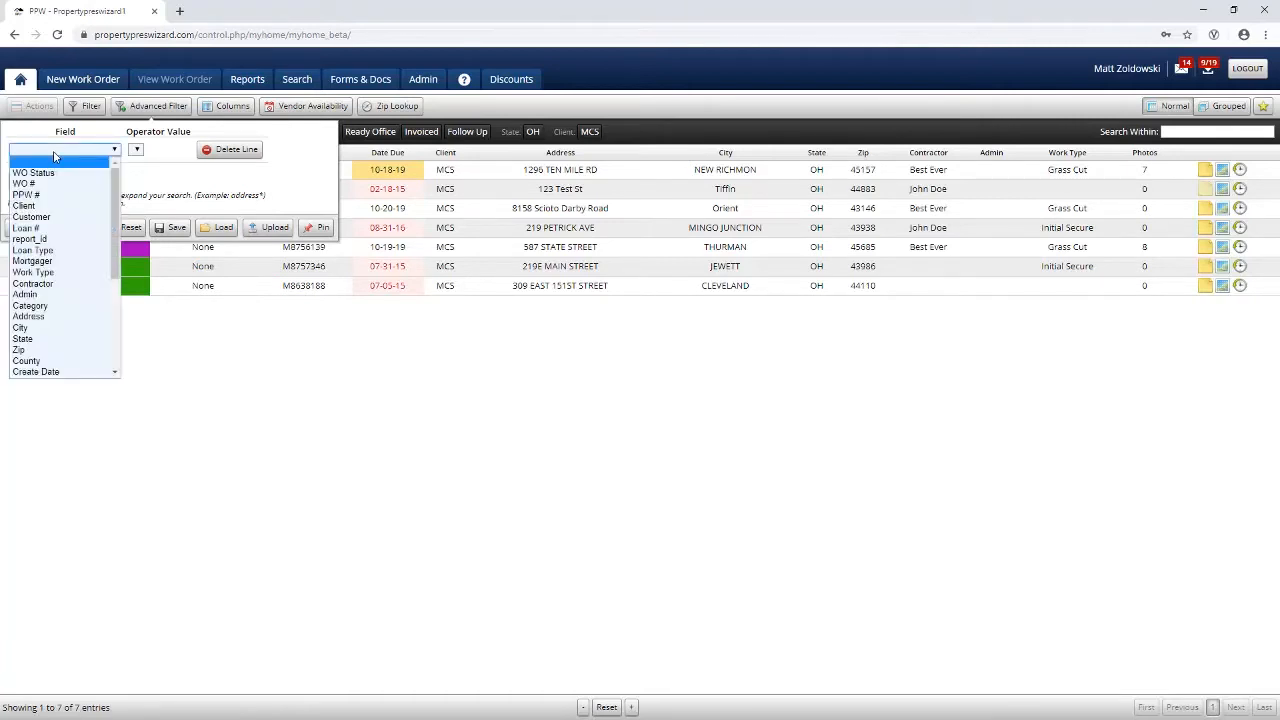
{"action": "left_click", "coordinate": [55, 157]}
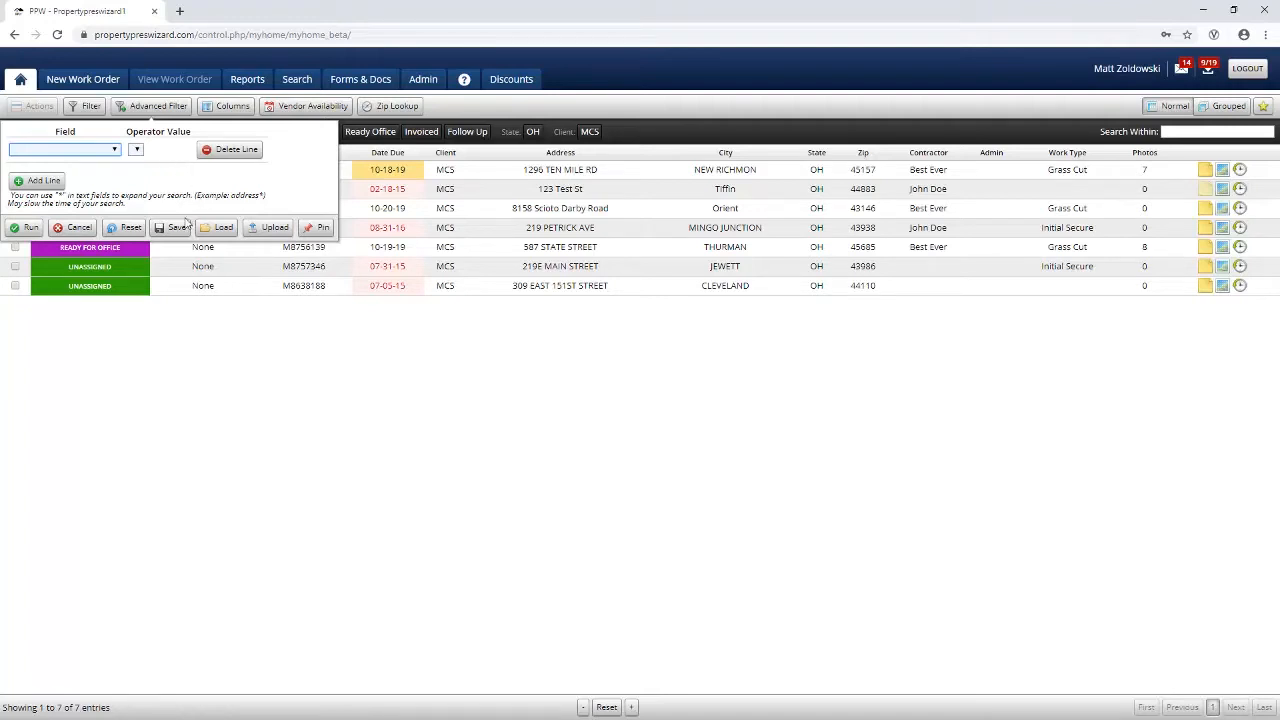
{"action": "left_click", "coordinate": [146, 112]}
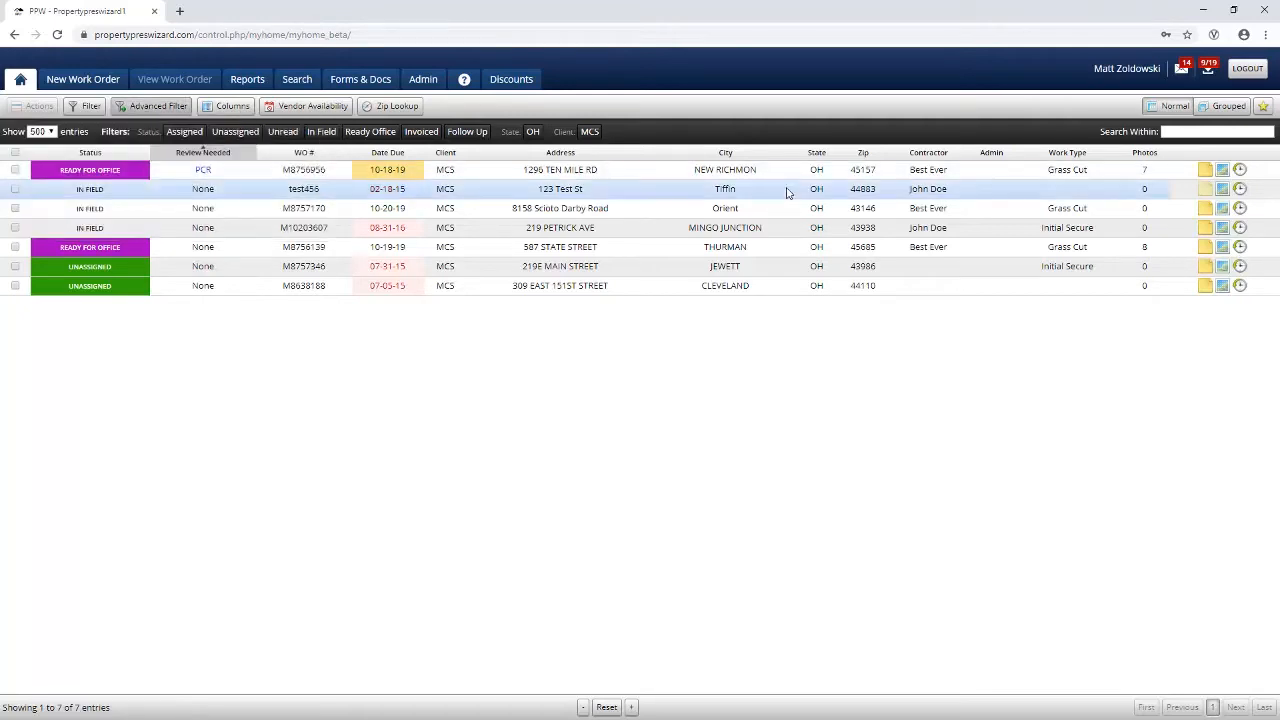
- View the saved basic and advanced filters and the recent filters, then close the list
{"action": "left_click", "coordinate": [1263, 106]}
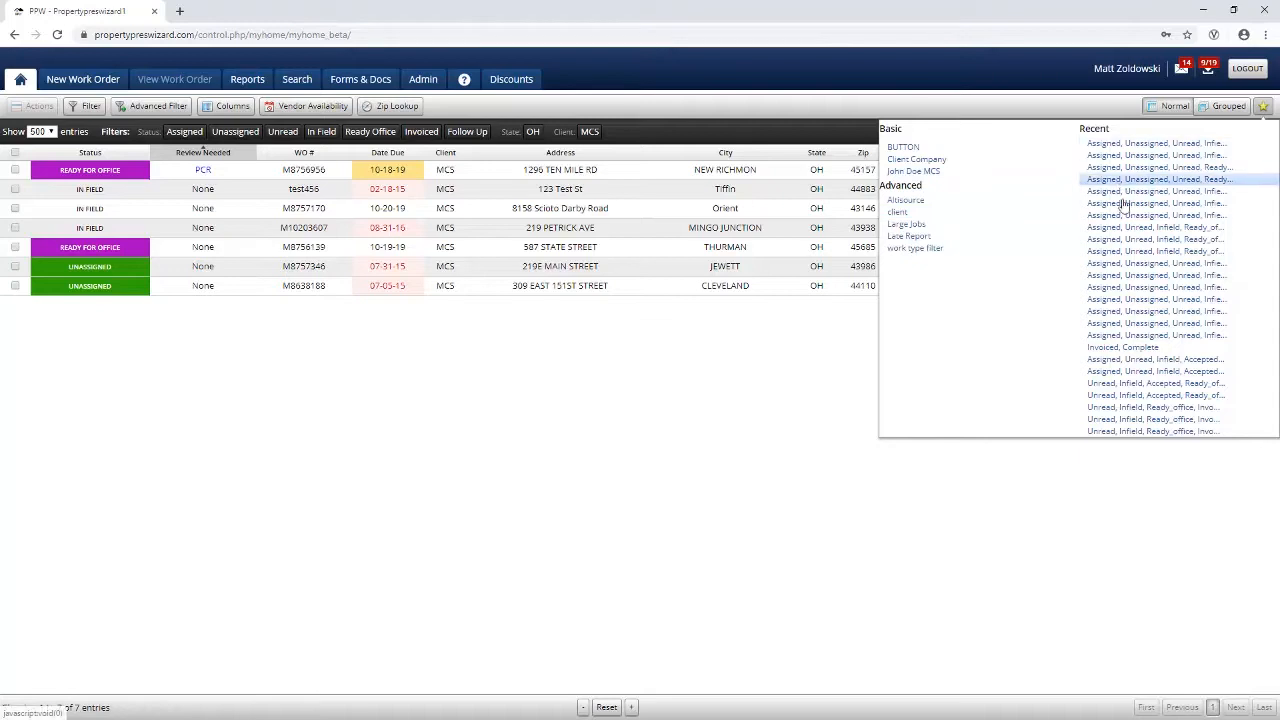
{"action": "left_click", "coordinate": [1262, 106]}
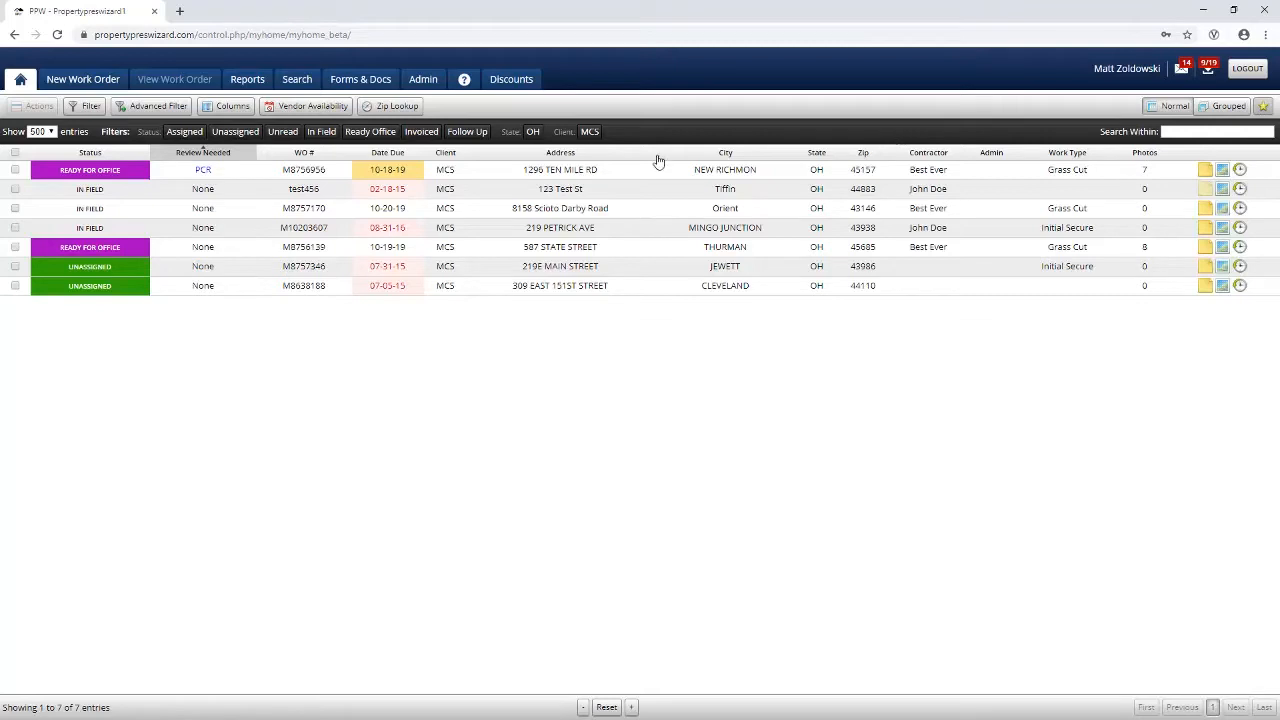
- View the vendor availability notifications, check the status options for the 10/03/2019 pending notification, and close the page
{"action": "left_click", "coordinate": [325, 112]}
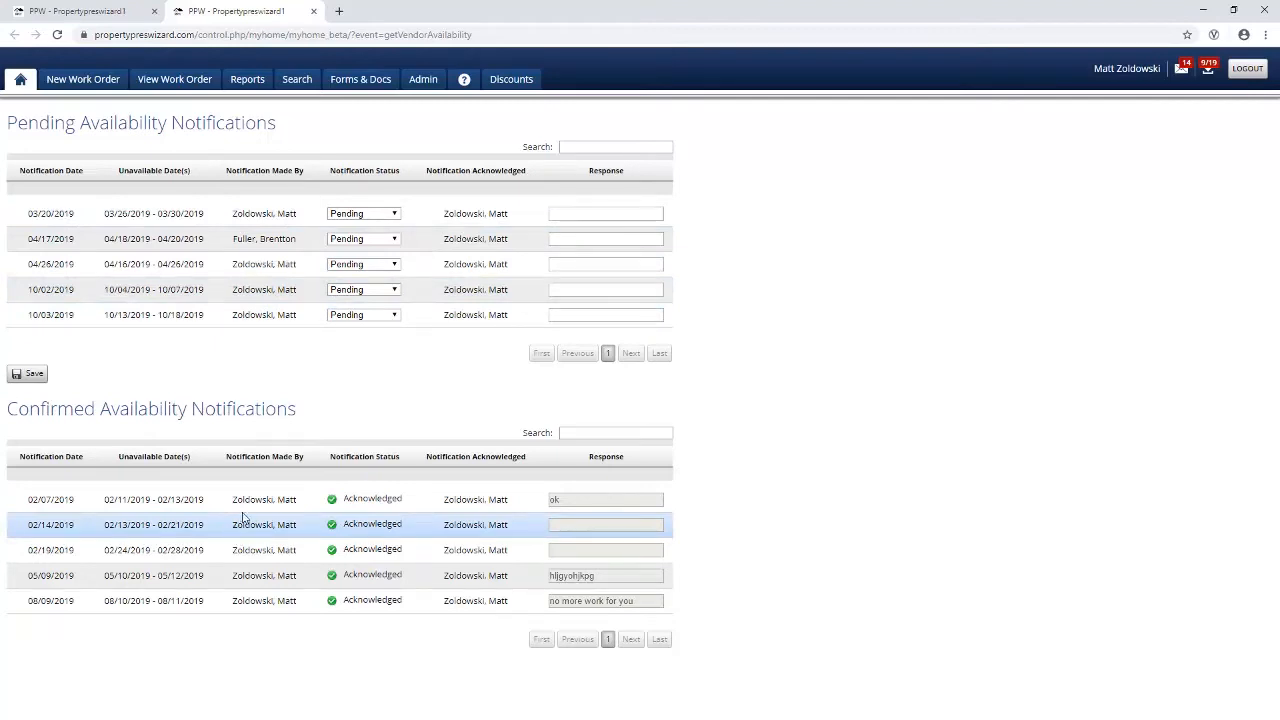
{"action": "left_click", "coordinate": [343, 318]}
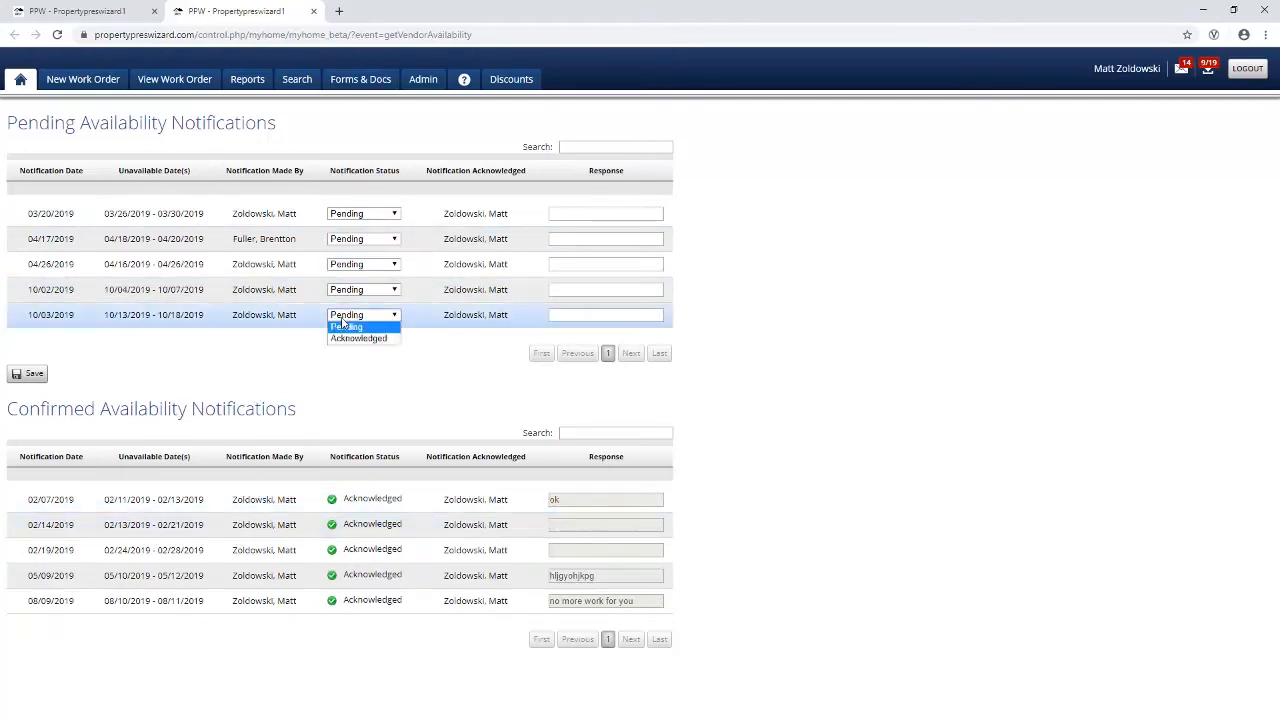
{"action": "left_click", "coordinate": [342, 324]}
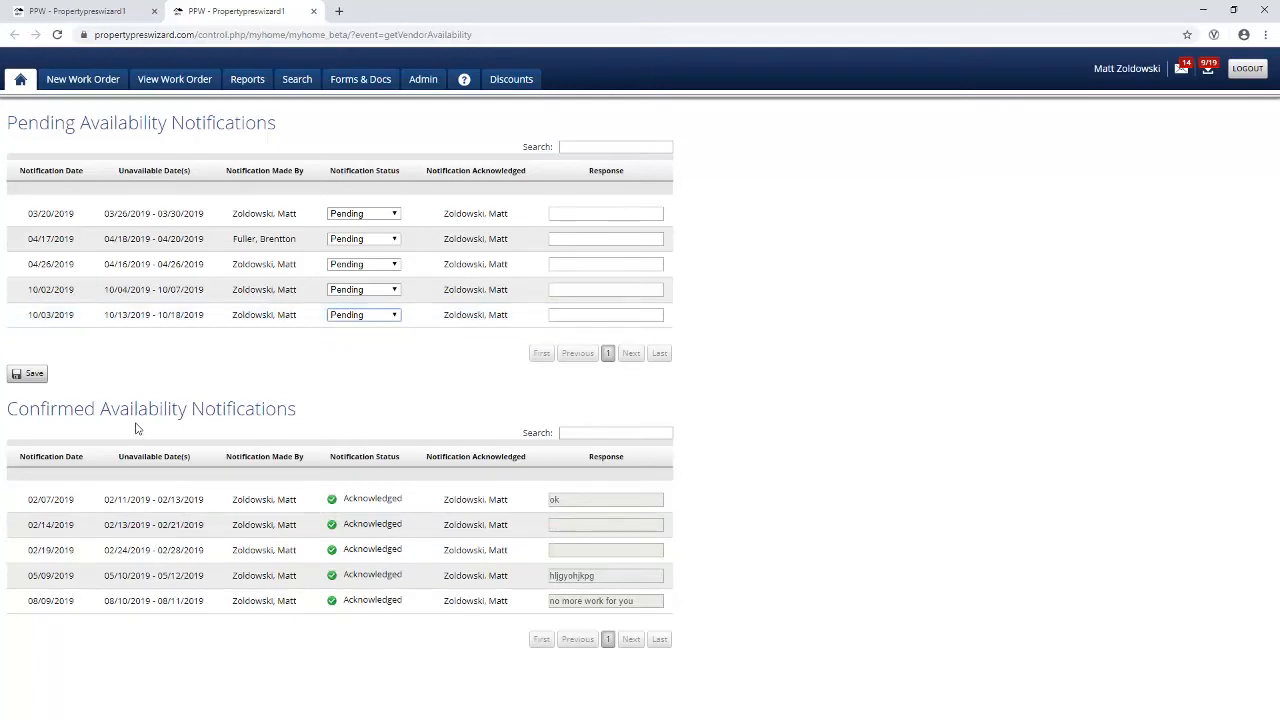
{"action": "left_click", "coordinate": [314, 11]}
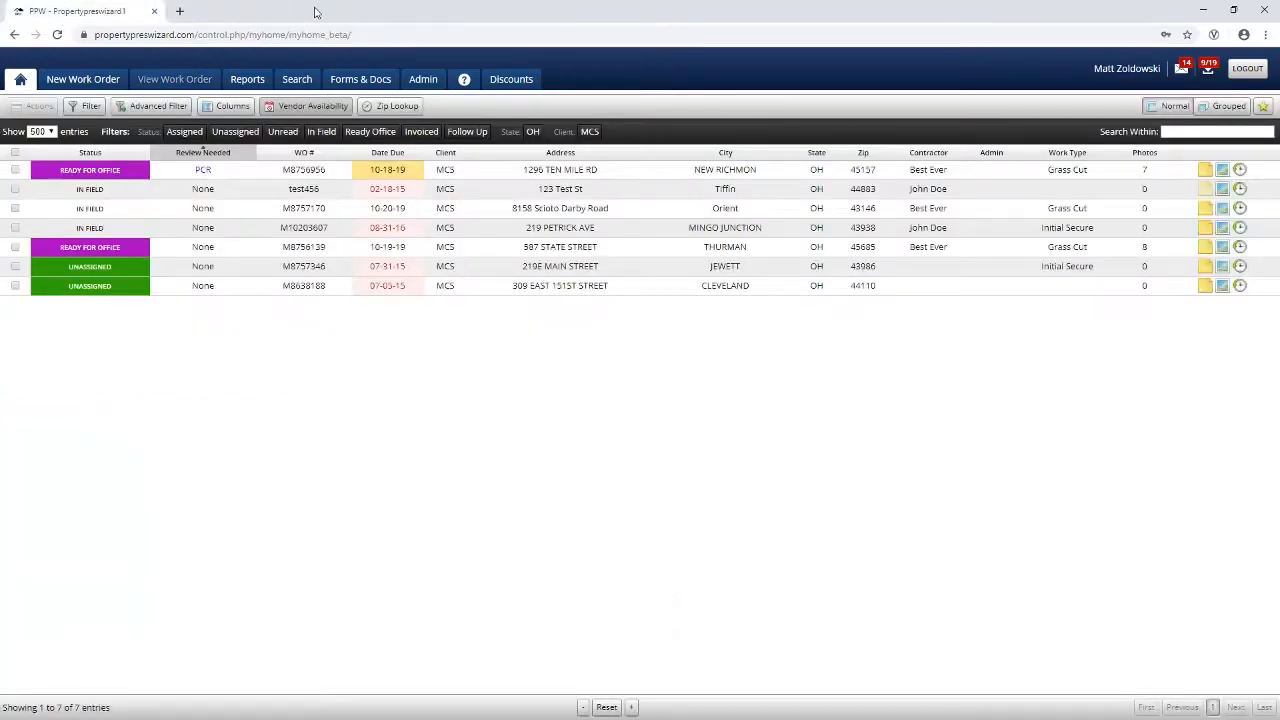
- Look up contractor coverage for zip code 43560
{"action": "left_click", "coordinate": [398, 108]}
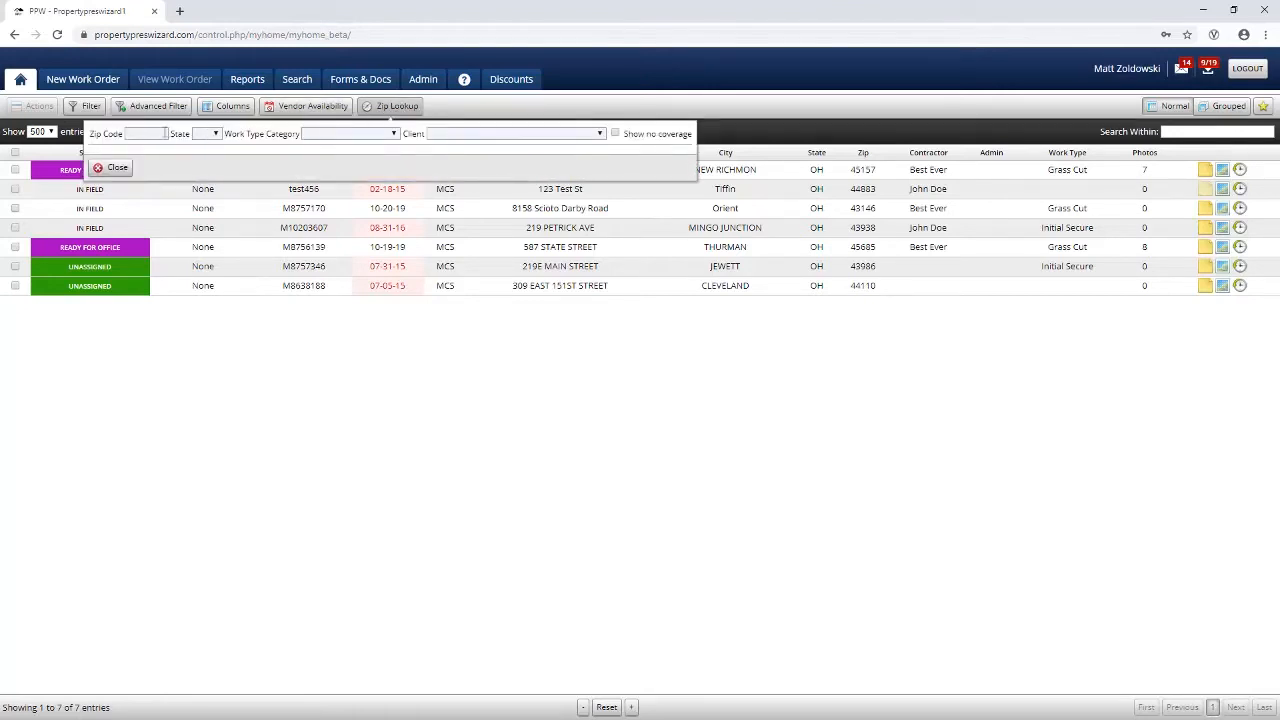
{"action": "left_click", "coordinate": [158, 133]}
{"action": "type", "text": "43560"}
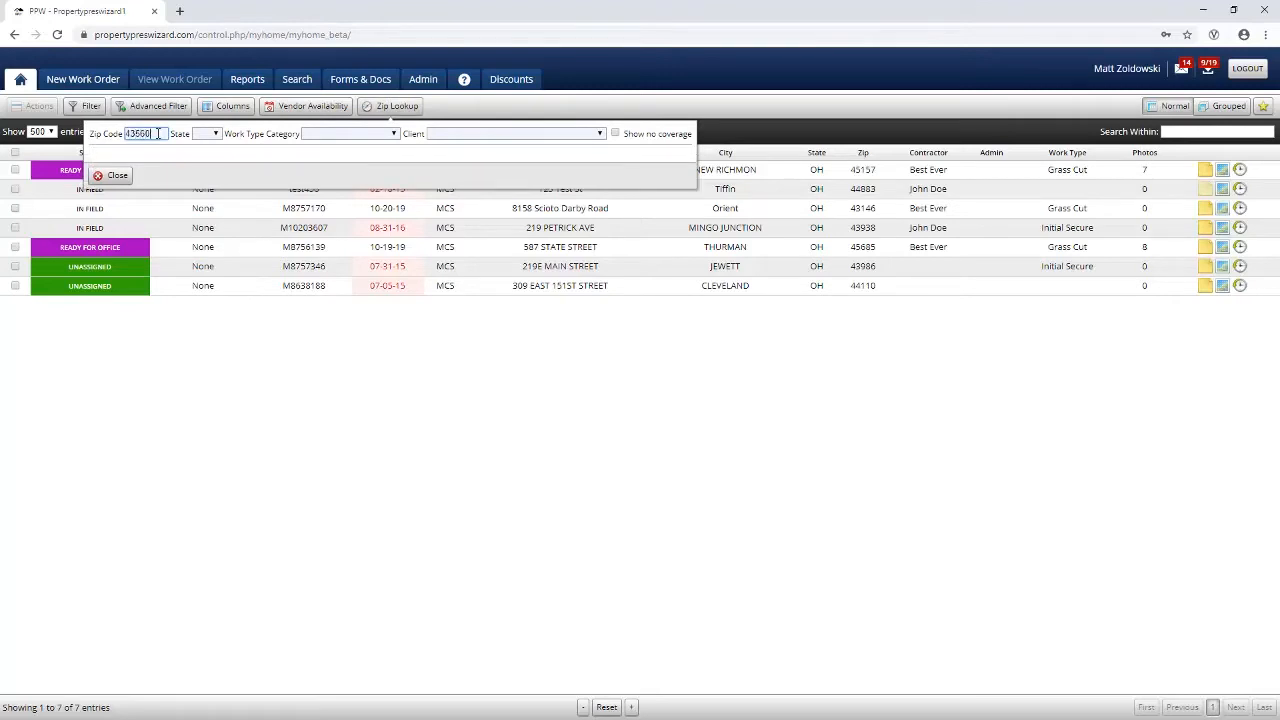
{"action": "key", "text": "Return"}
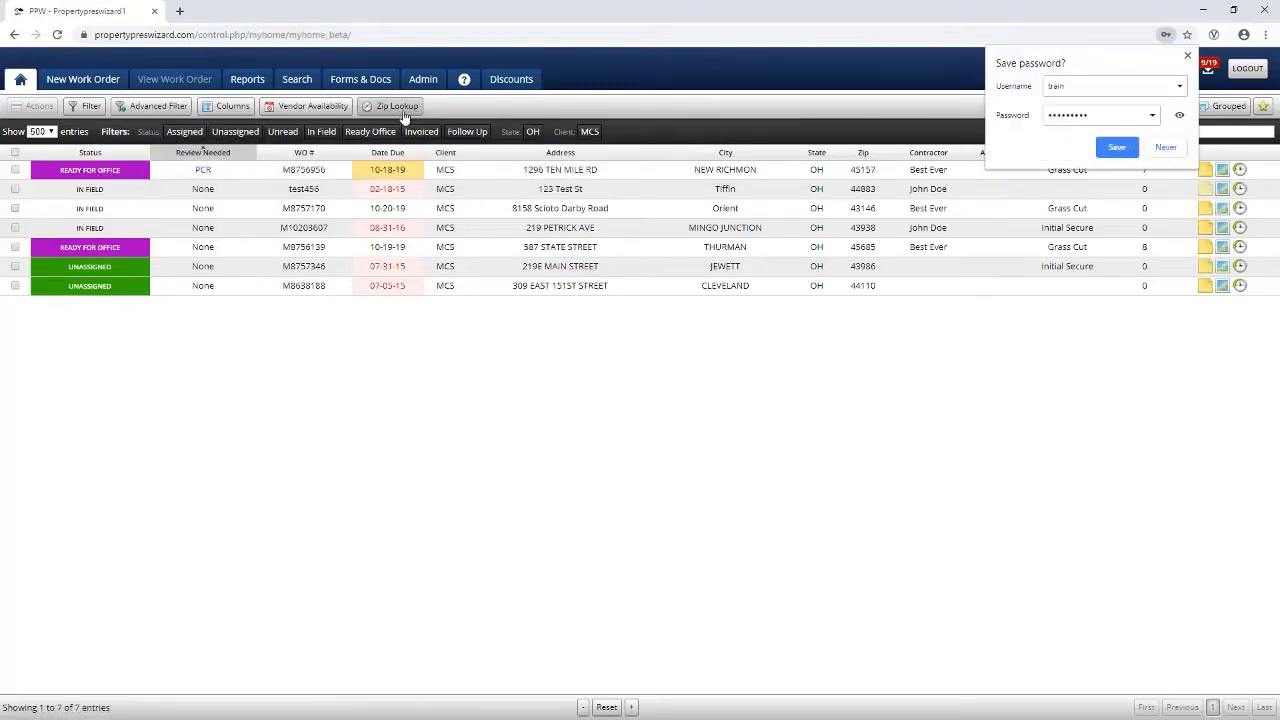
- Look up contractor coverage for the state OH, check the work type category and client options, and close the lookup
{"action": "left_click", "coordinate": [404, 112]}
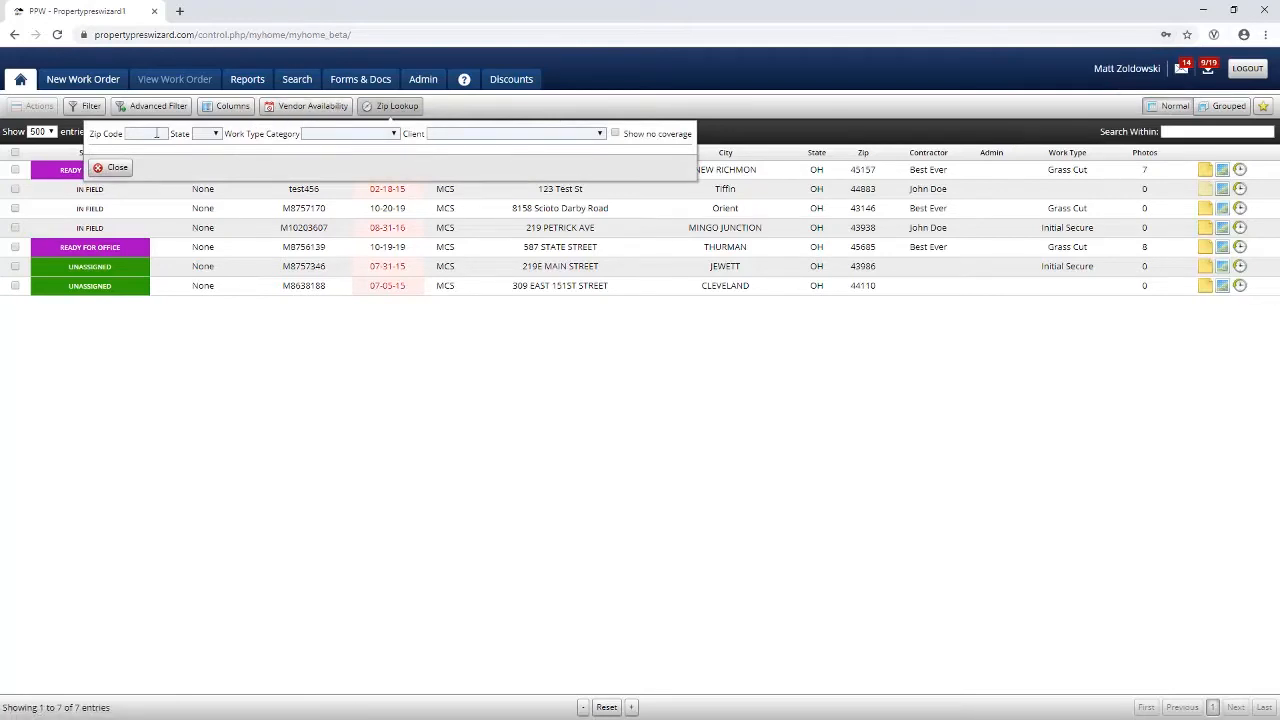
{"action": "left_click", "coordinate": [205, 134]}
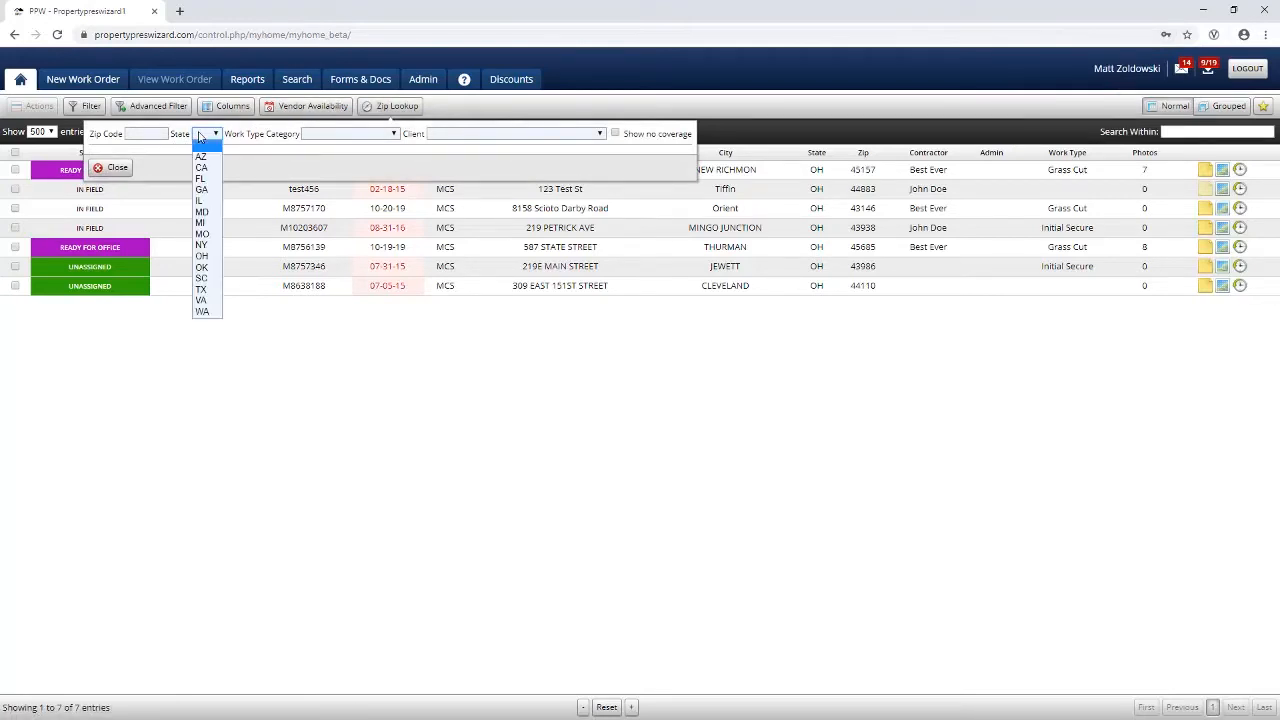
{"action": "left_click", "coordinate": [201, 256]}
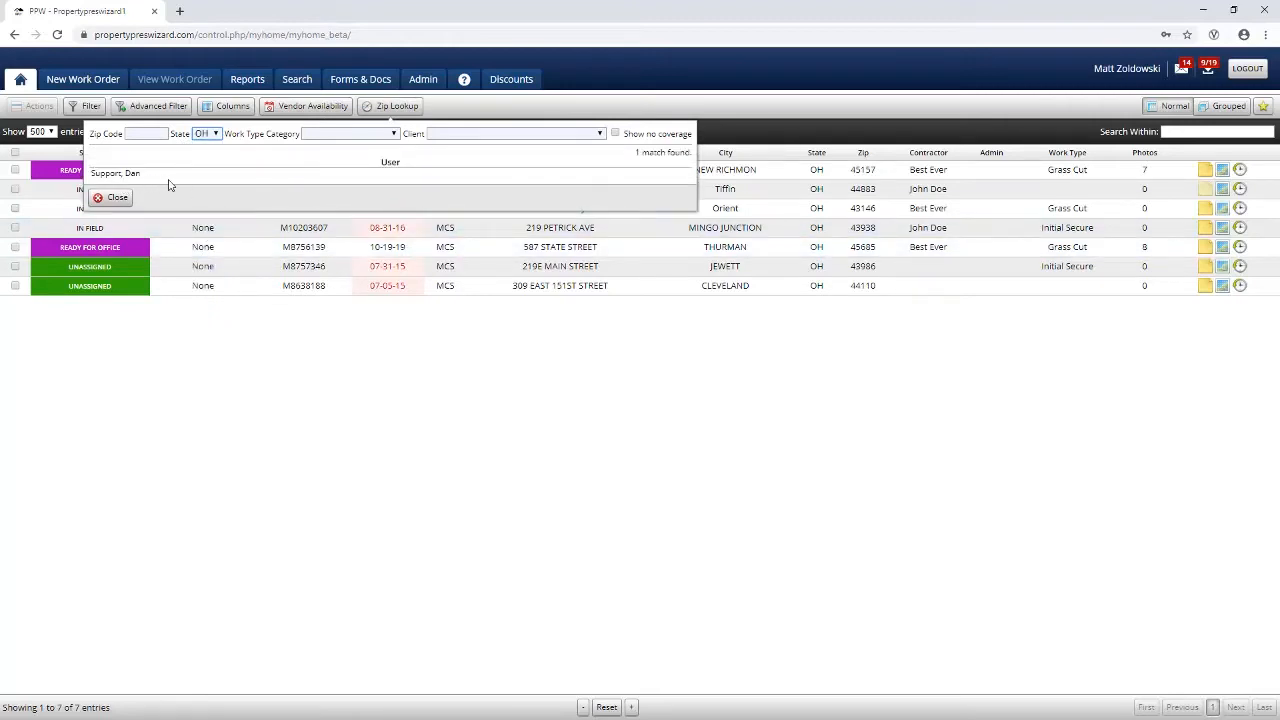
{"action": "left_click", "coordinate": [320, 138]}
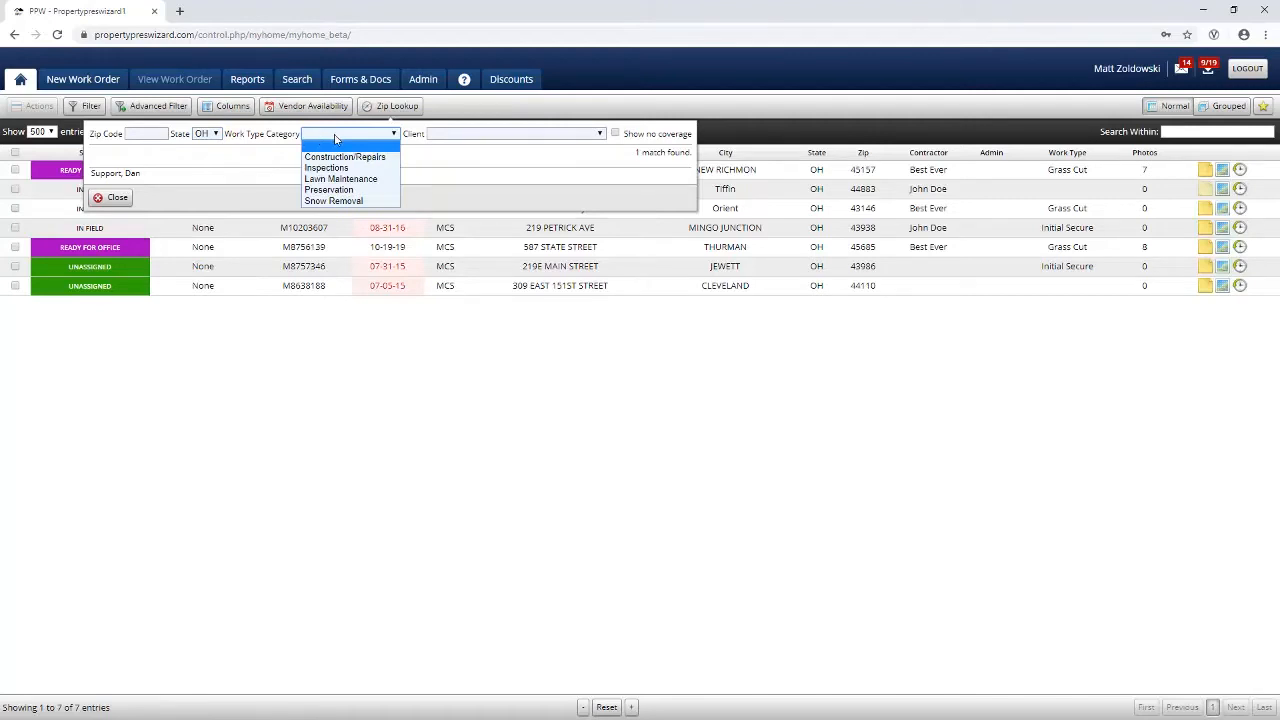
{"action": "left_click", "coordinate": [460, 141]}
{"action": "left_click", "coordinate": [460, 141]}
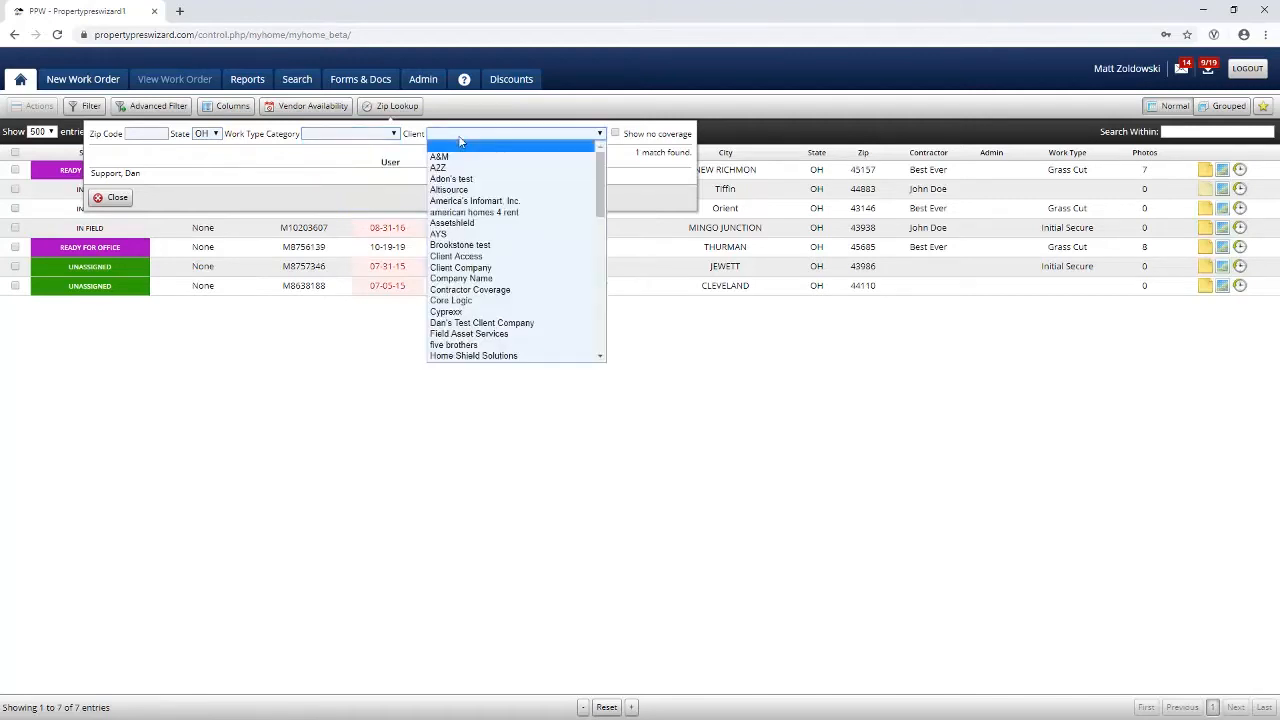
{"action": "left_click", "coordinate": [460, 141]}
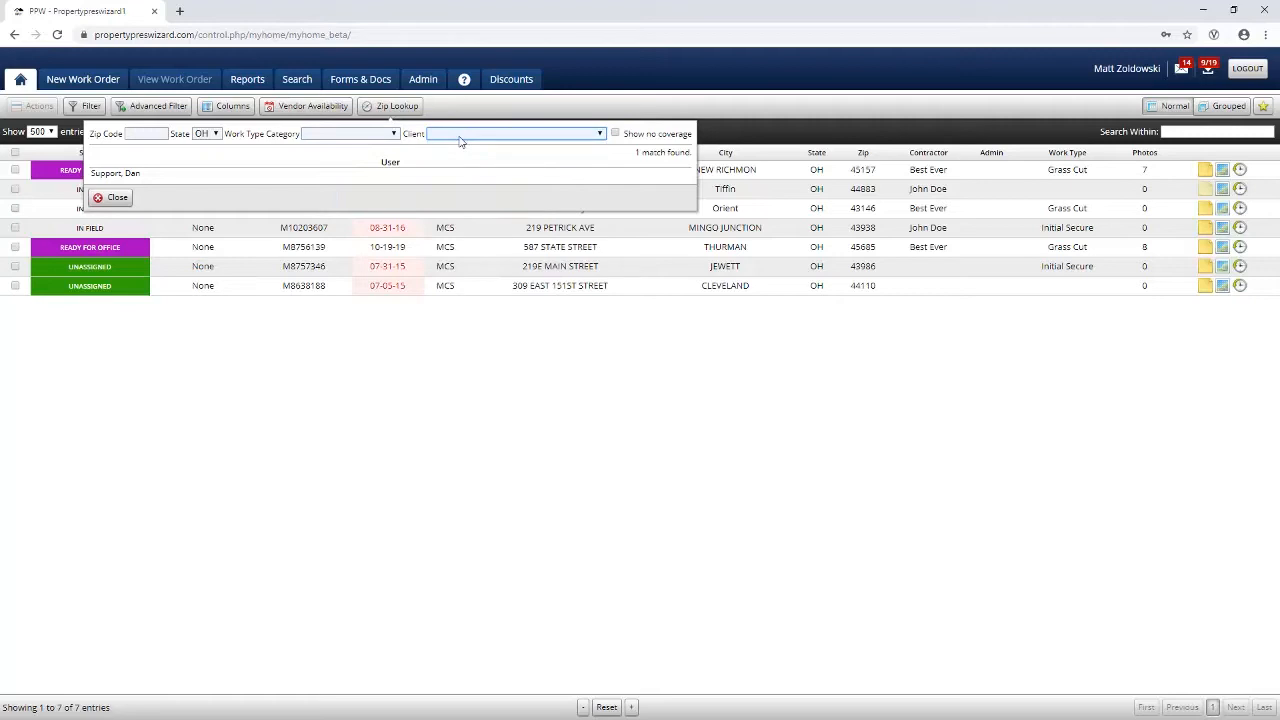
{"action": "left_click", "coordinate": [406, 114]}
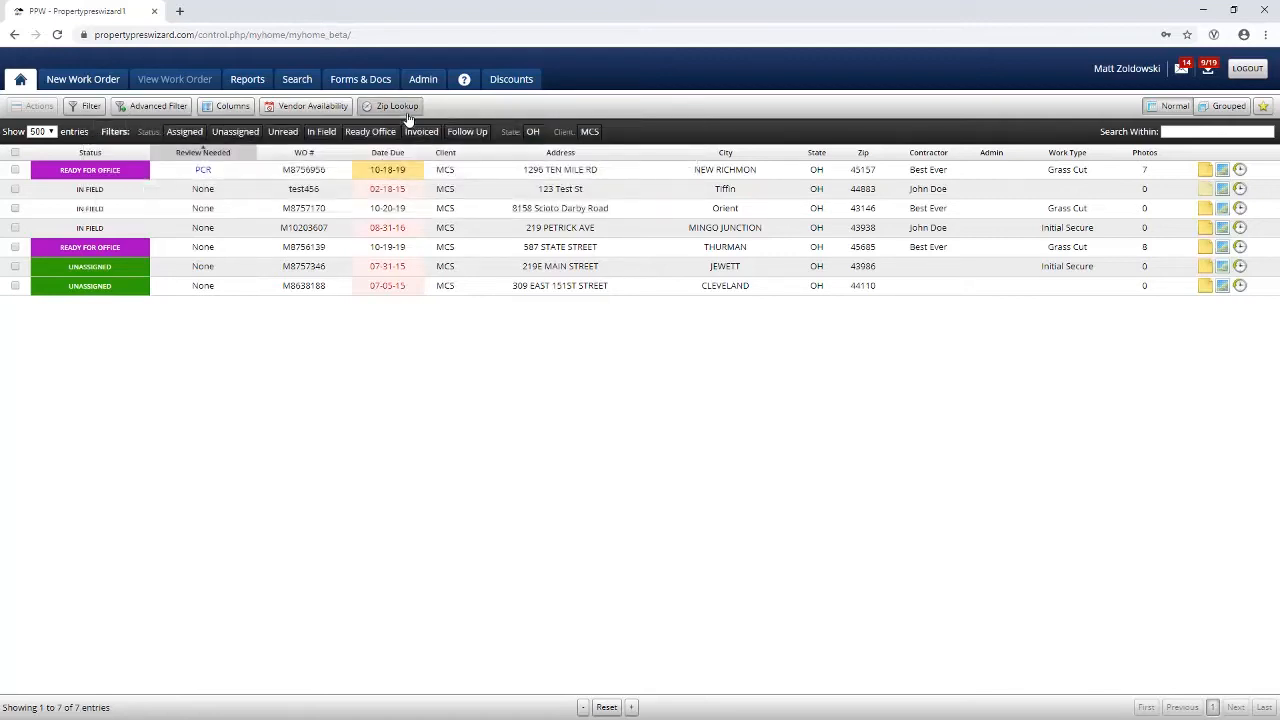
- Select all listed work orders and set up a contractor assignment to 1234 with Ready for Field and Un-Assign Previous enabled
{"action": "left_click", "coordinate": [15, 153]}
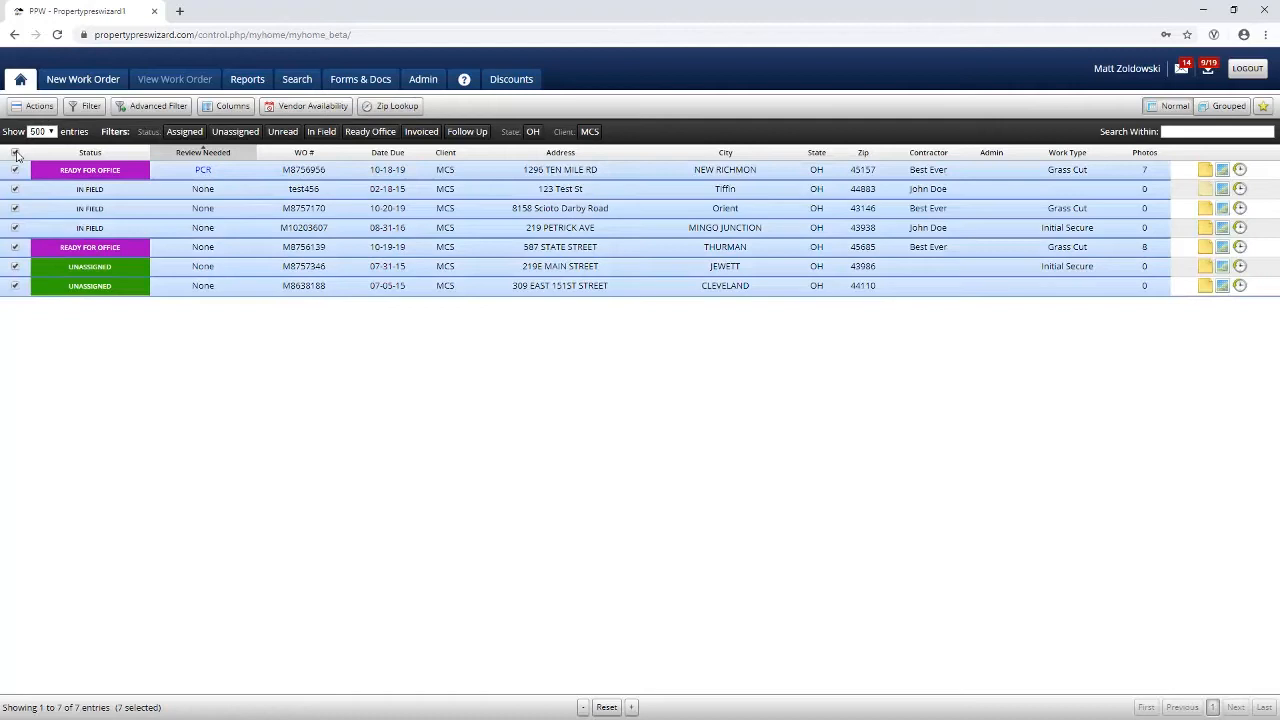
{"action": "left_click", "coordinate": [33, 106]}
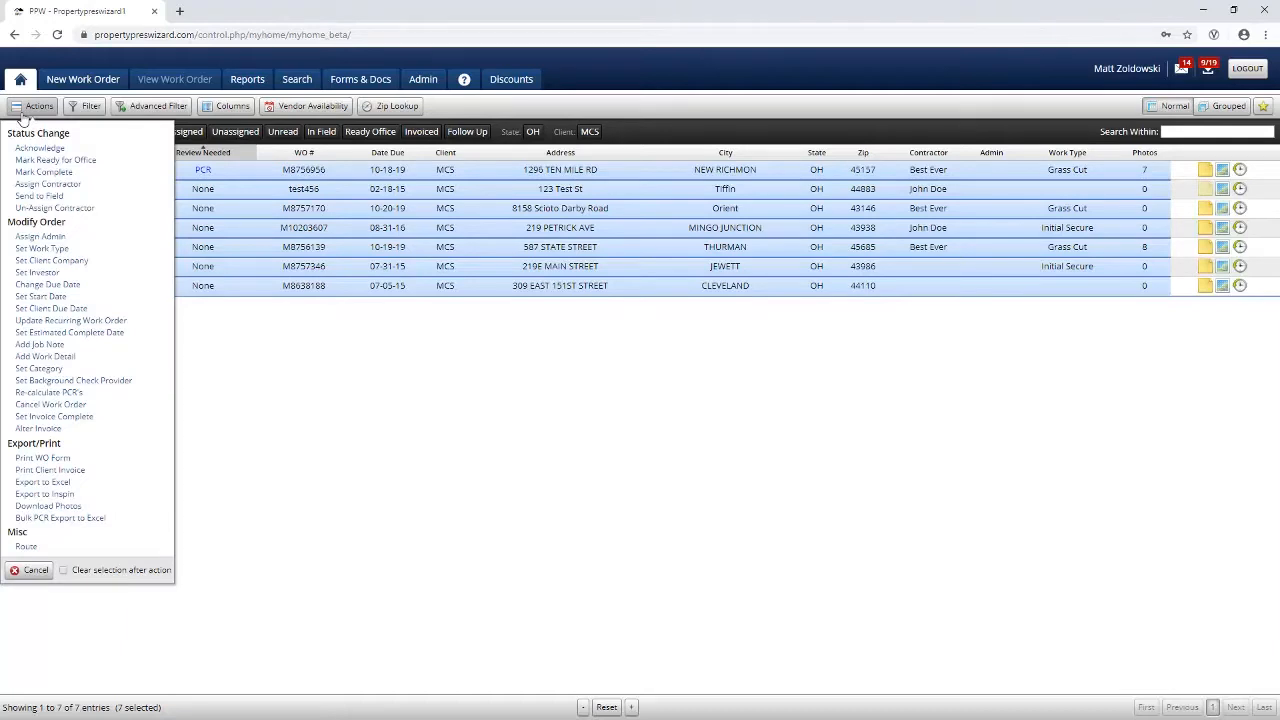
{"action": "left_click", "coordinate": [40, 186]}
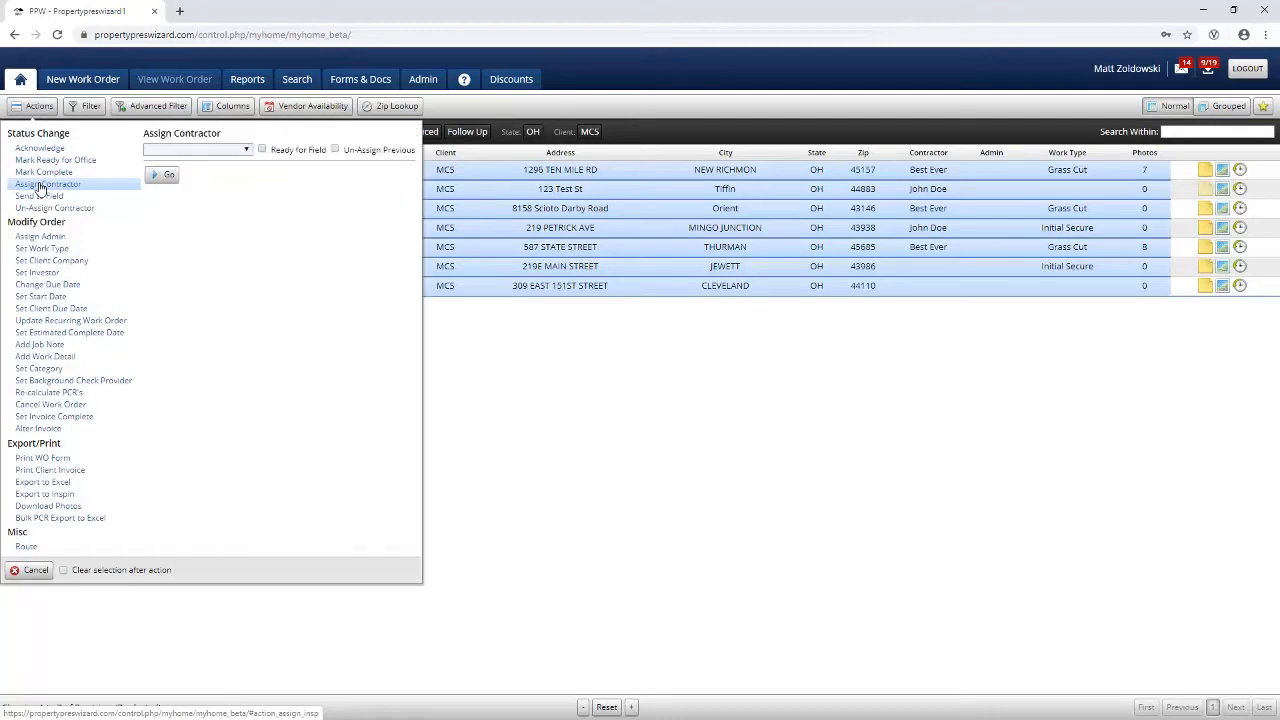
{"action": "left_click", "coordinate": [182, 150]}
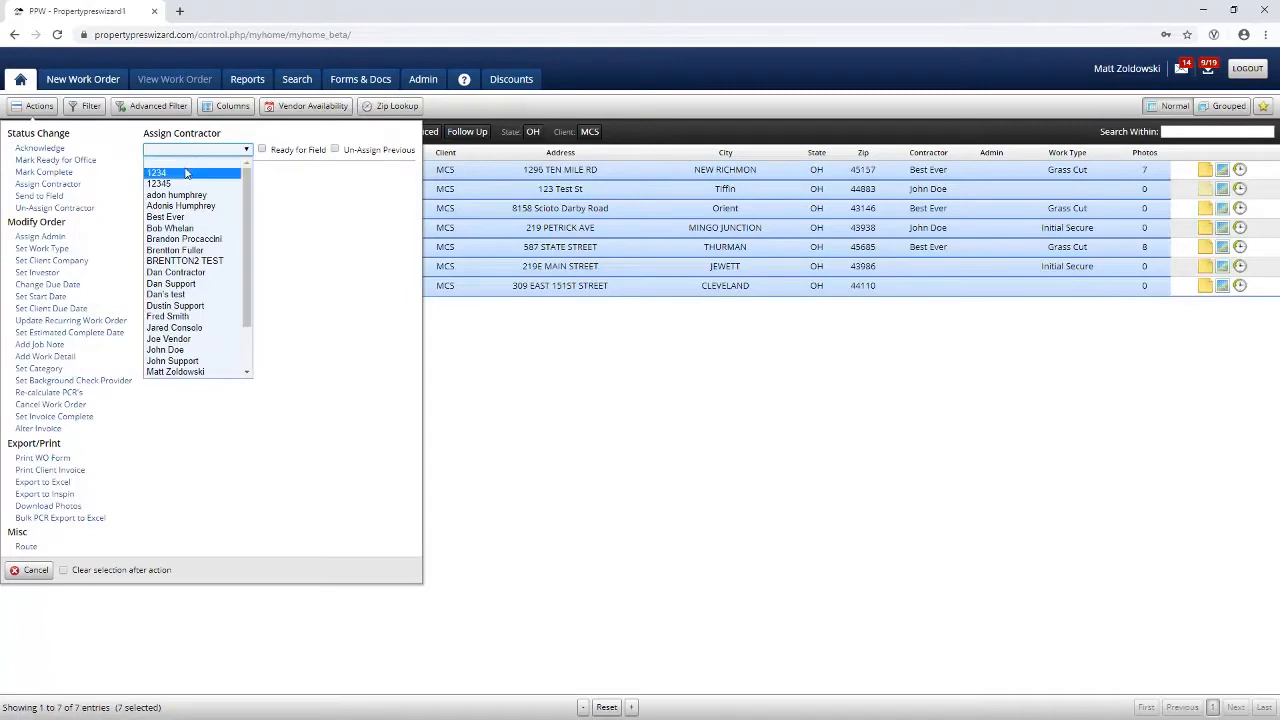
{"action": "left_click", "coordinate": [185, 173]}
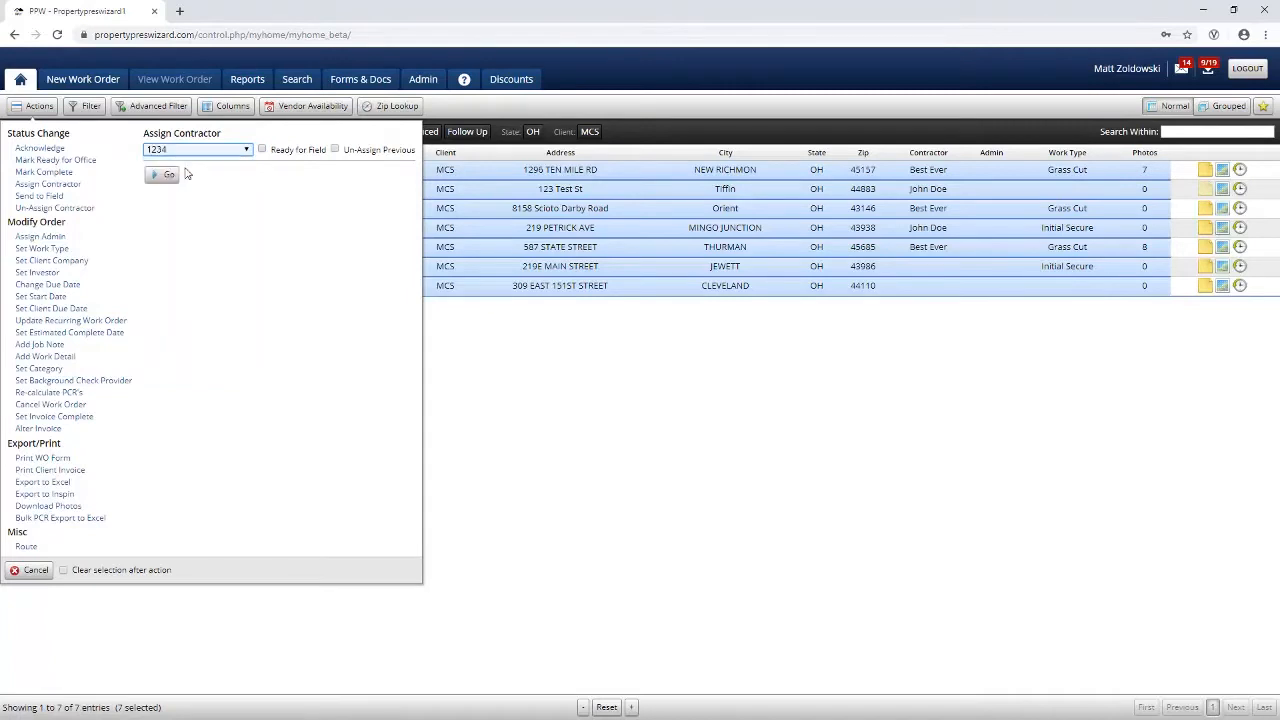
{"action": "left_click", "coordinate": [262, 150]}
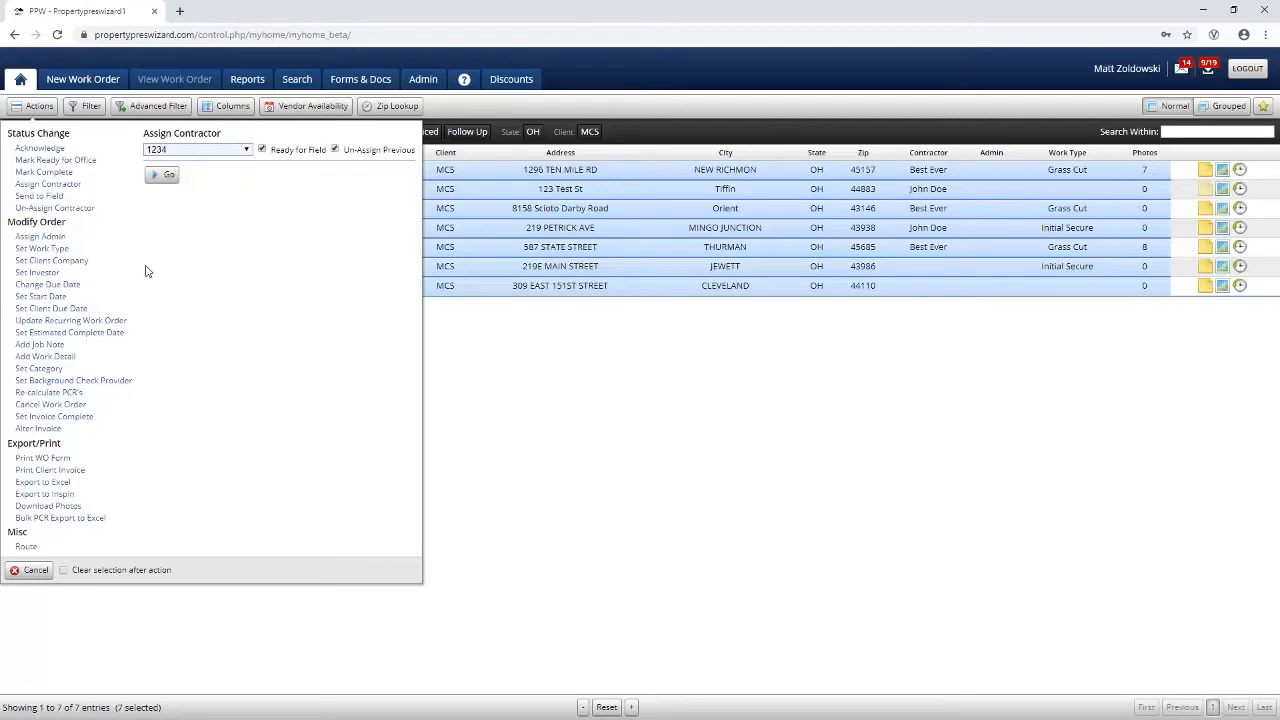
- Open the Set Start Date action for the selected work orders
{"action": "left_click", "coordinate": [60, 298]}
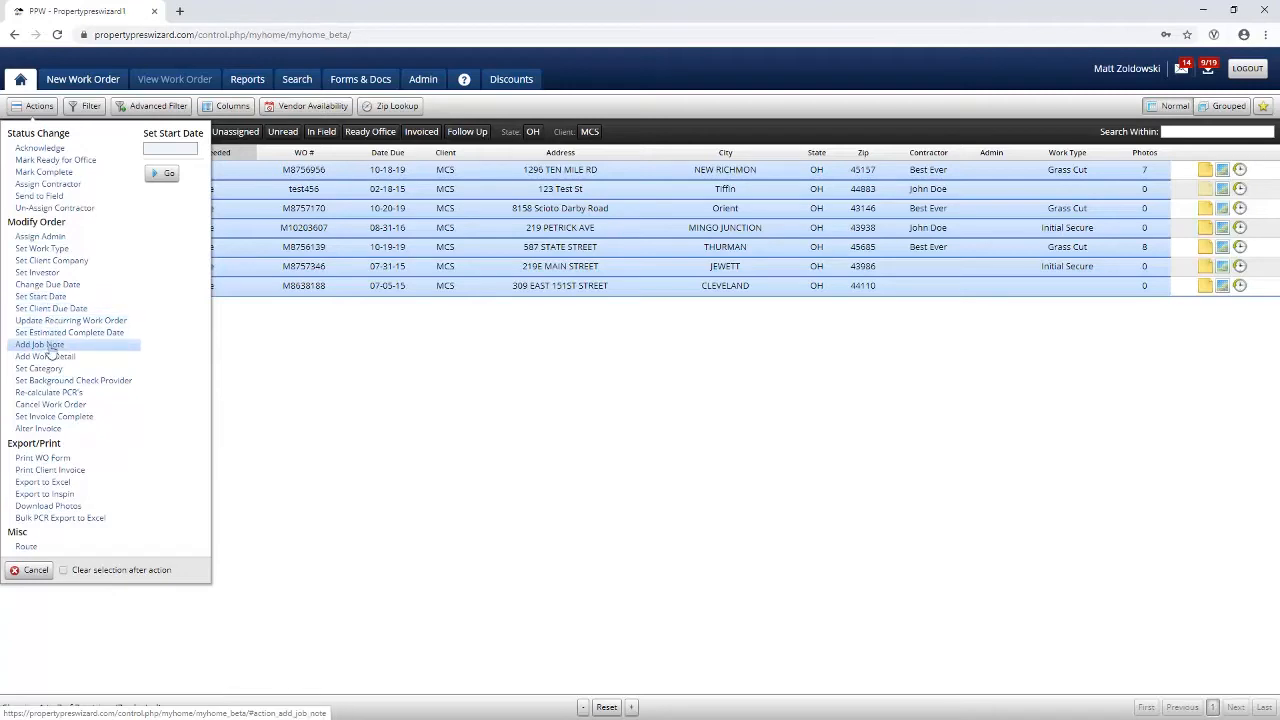
- Open the Add Job Note action for the selected work orders and check its note type options, recipient and note body fields
{"action": "left_click", "coordinate": [45, 345]}
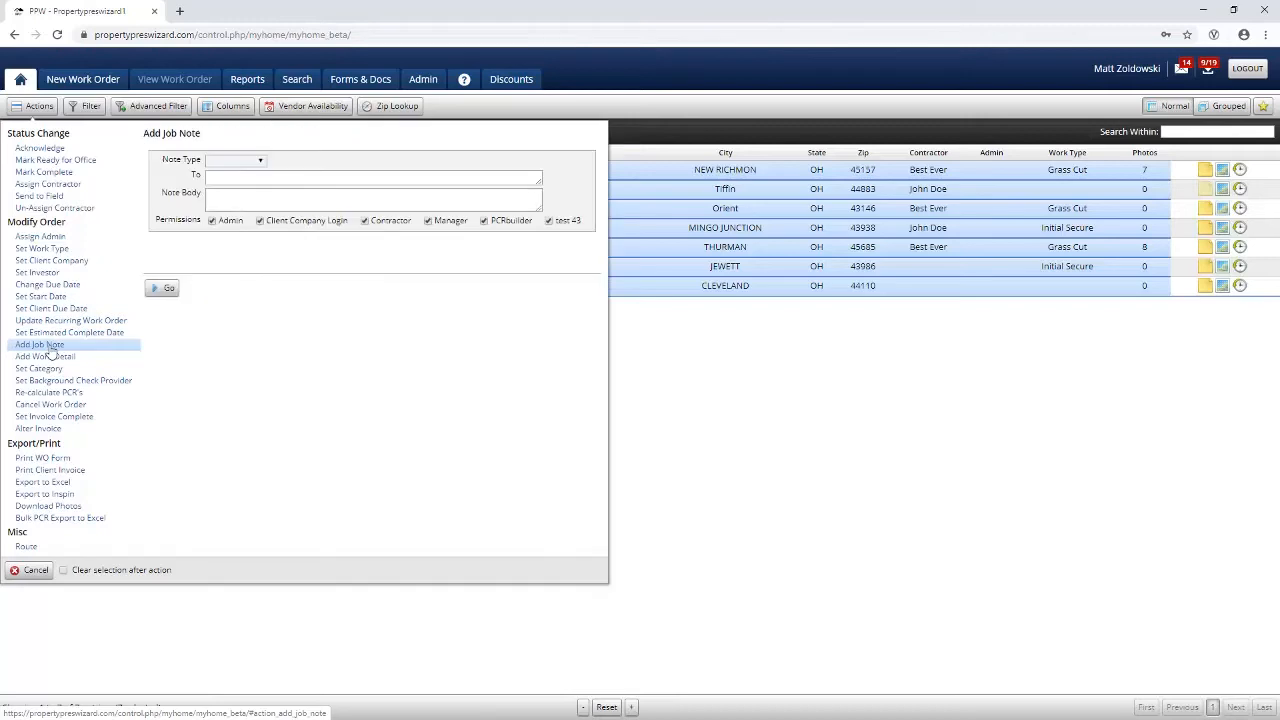
{"action": "left_click", "coordinate": [217, 165]}
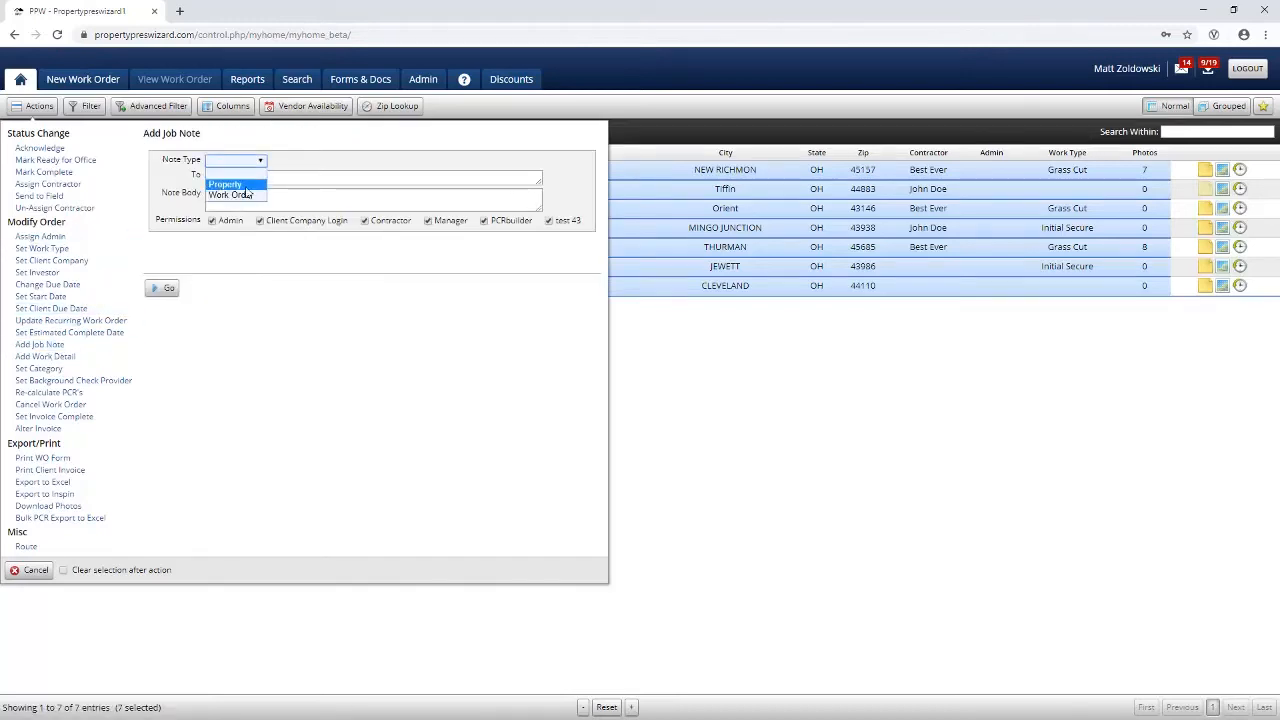
{"action": "left_click", "coordinate": [302, 176]}
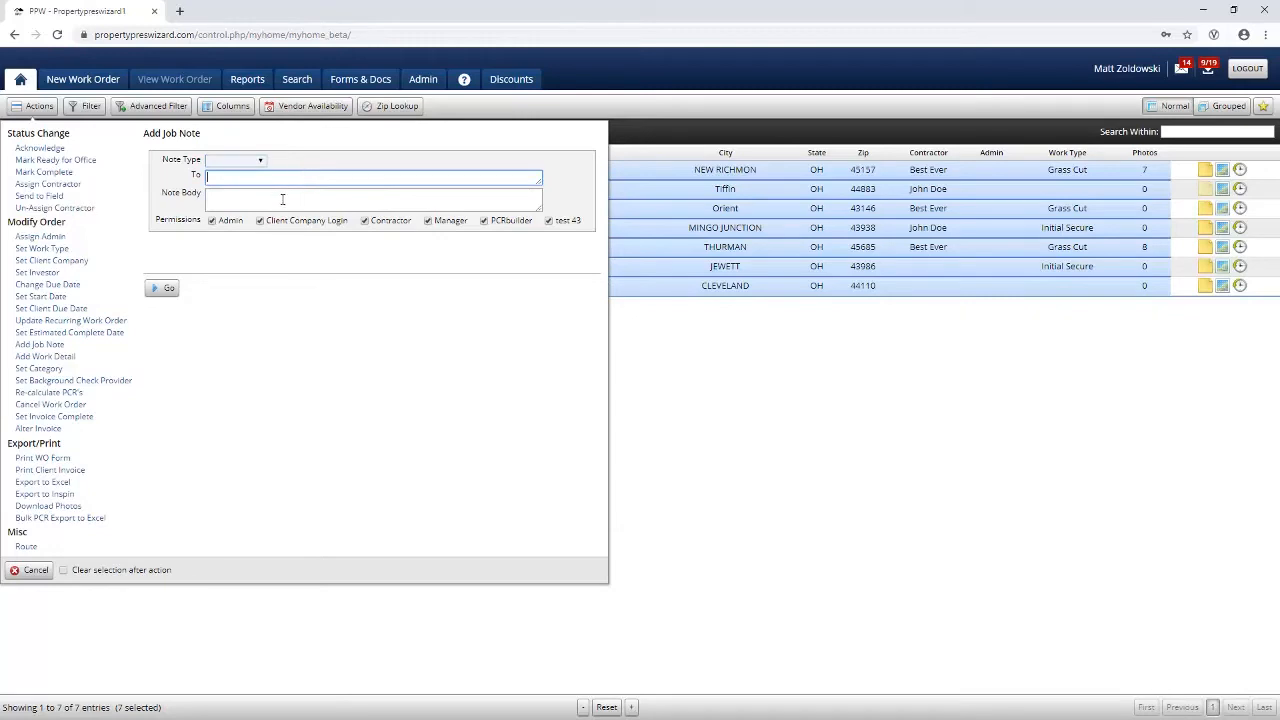
{"action": "left_click", "coordinate": [282, 199]}
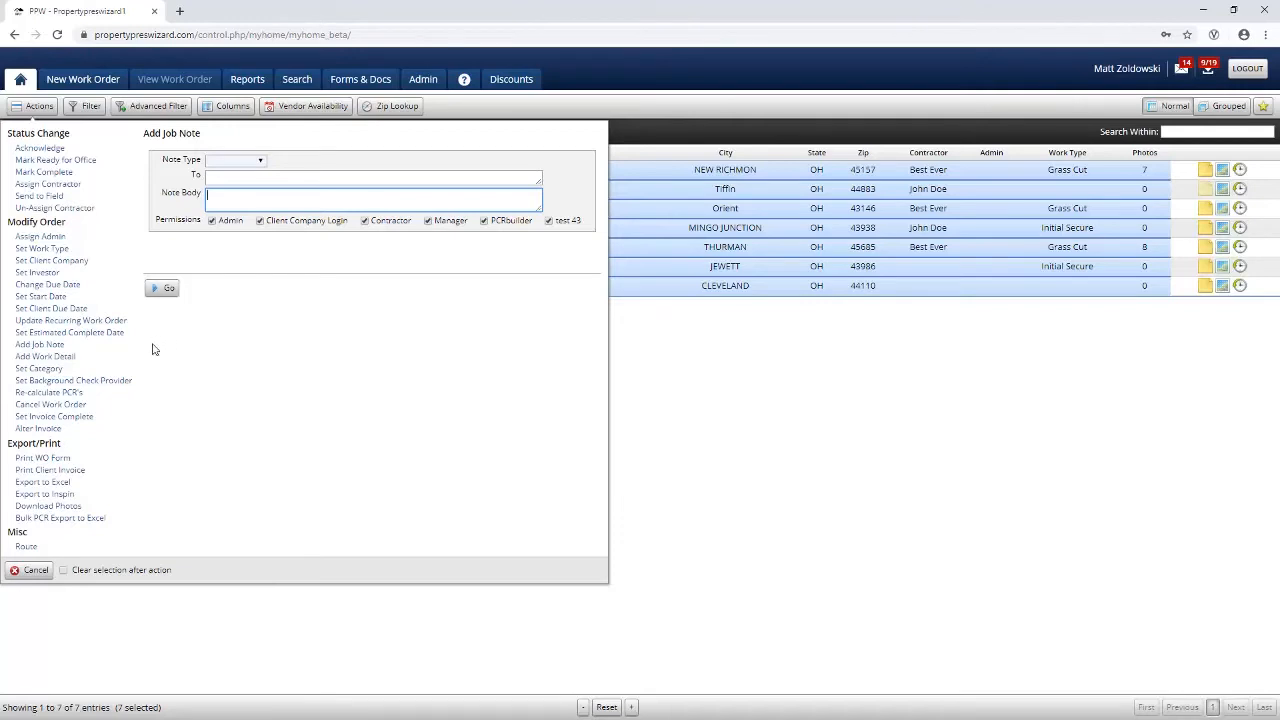
- View the route map for the selected work orders, and close both the map and the bulk action list
{"action": "left_click", "coordinate": [26, 546]}
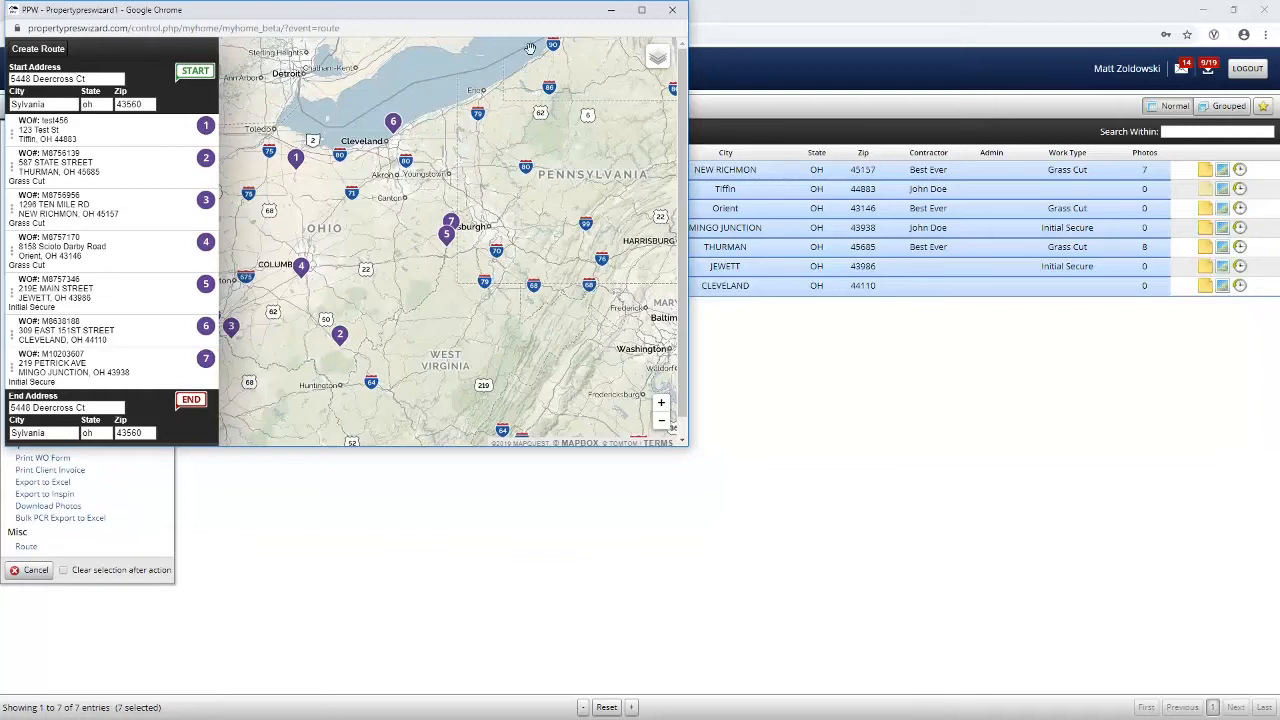
{"action": "left_click", "coordinate": [673, 11]}
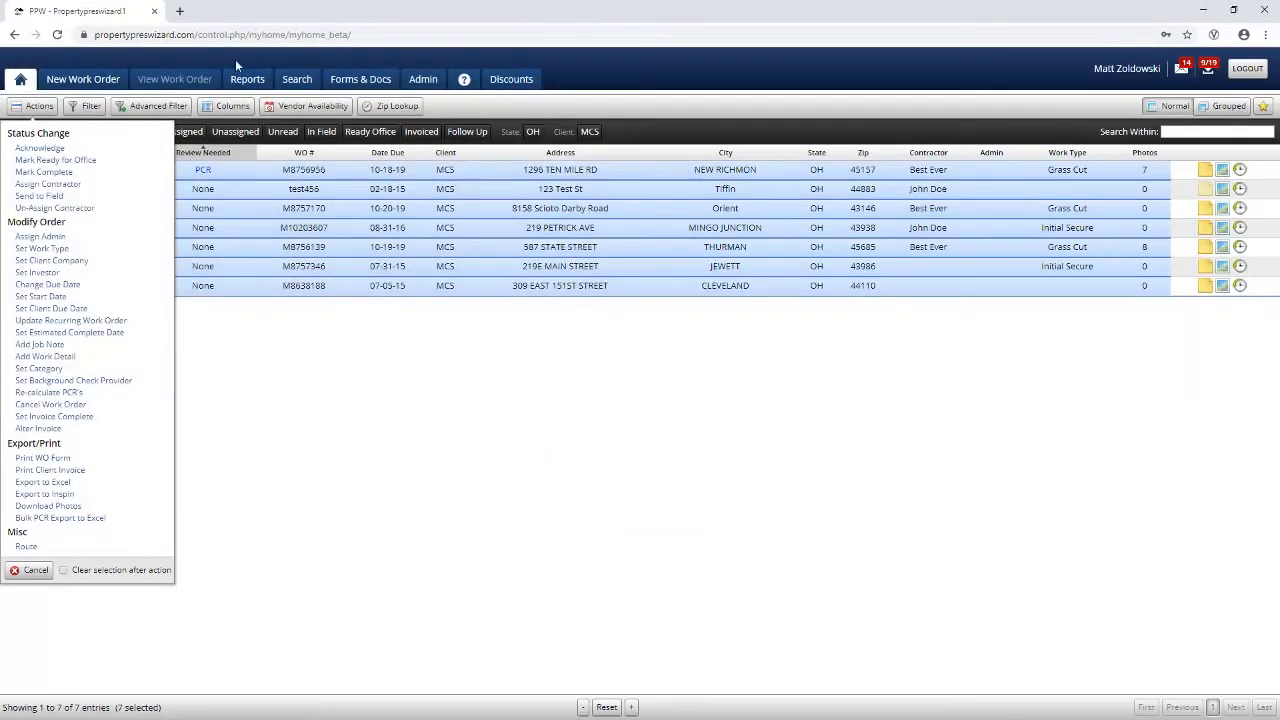
{"action": "left_click", "coordinate": [33, 108]}
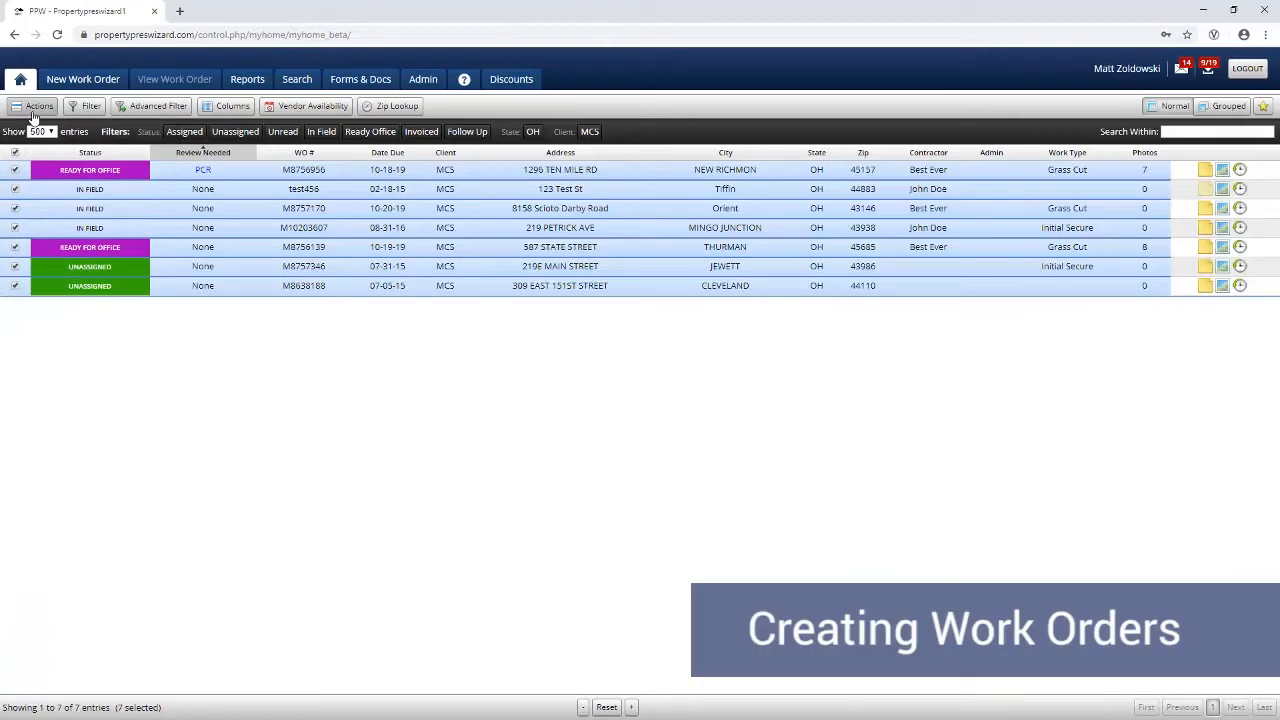
- View the form for adding a new work order and the import instructions for each client company
{"action": "left_click", "coordinate": [82, 80]}
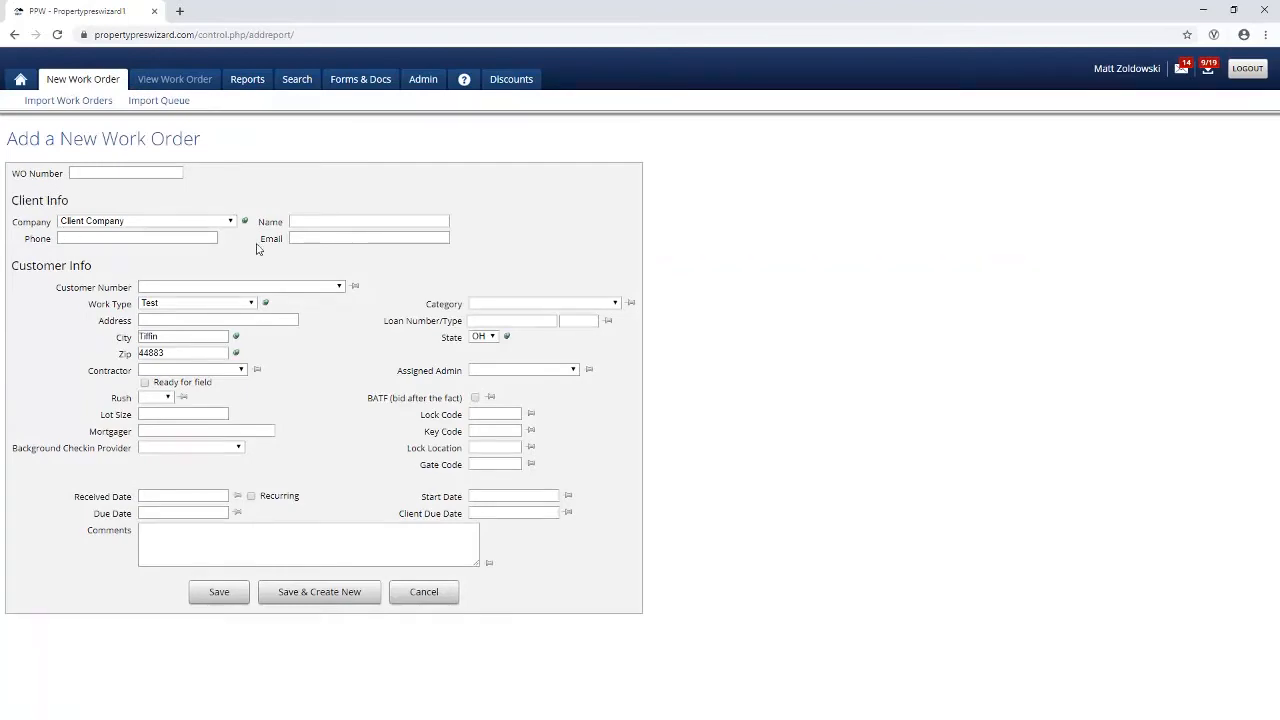
{"action": "left_click", "coordinate": [77, 103]}
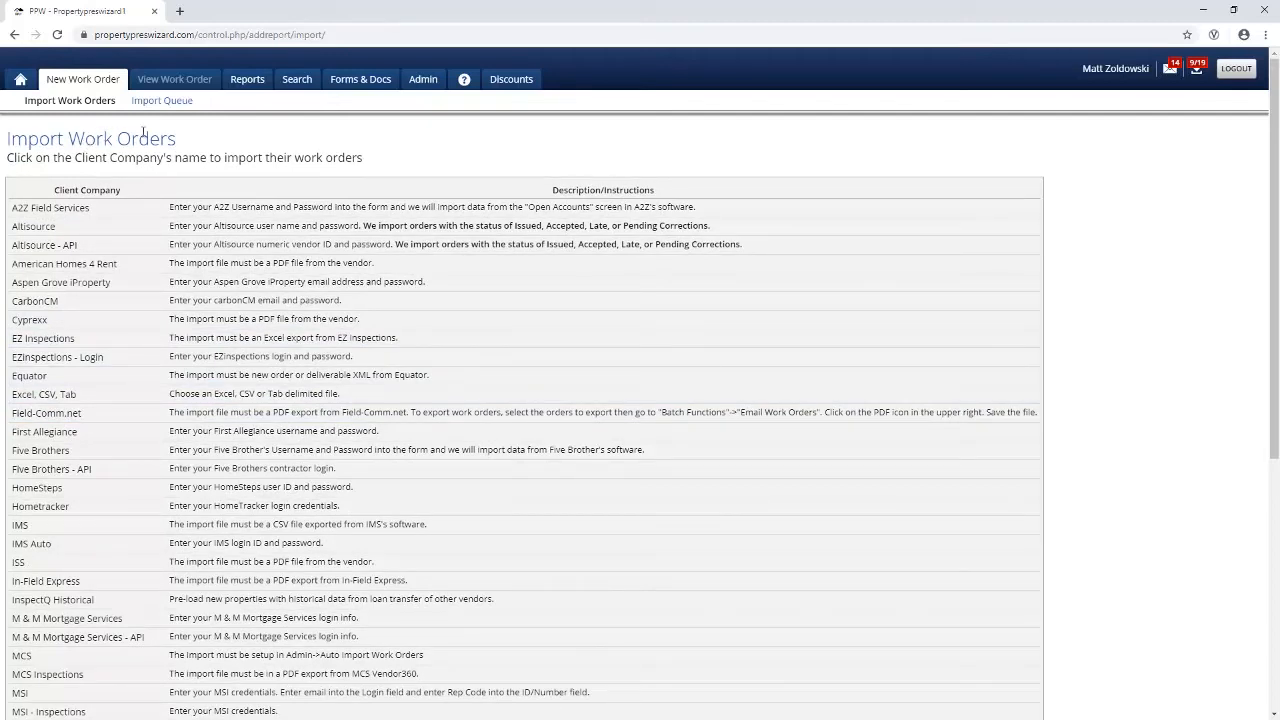
- Open a new setup under Auto Import - Work Orders and check the available Import From sources
{"action": "left_click", "coordinate": [423, 88]}
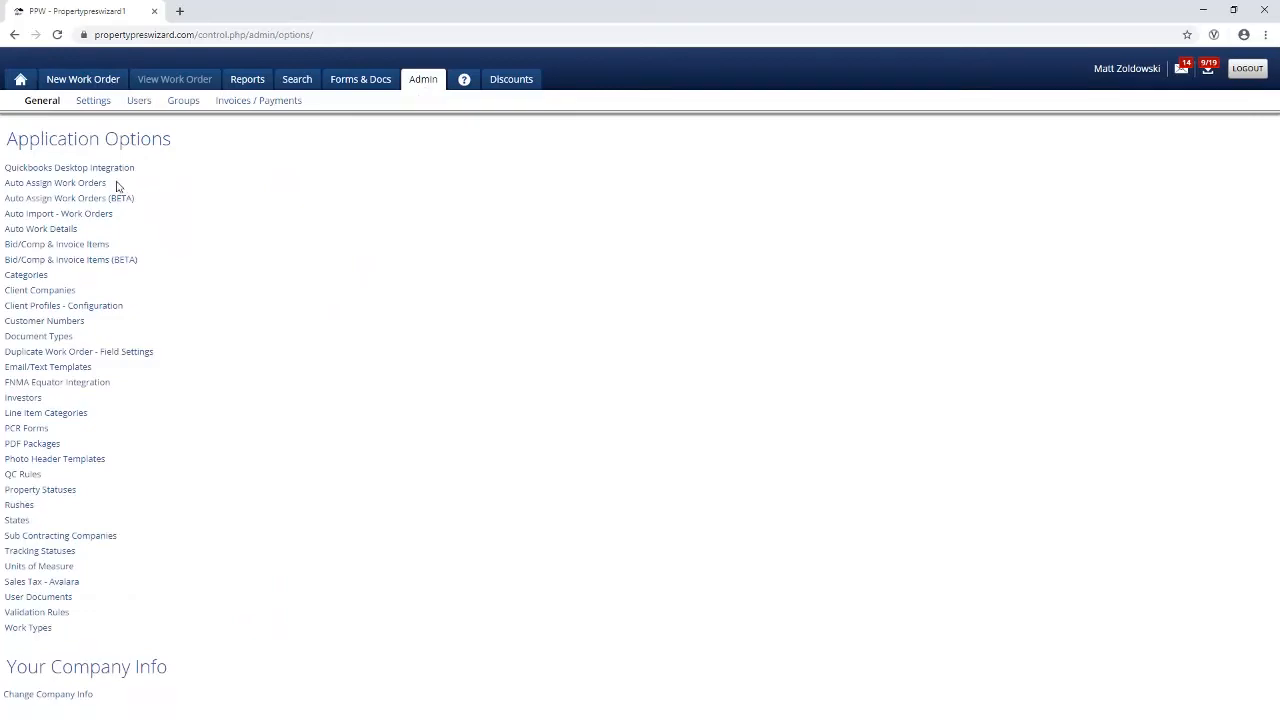
{"action": "left_click", "coordinate": [86, 215]}
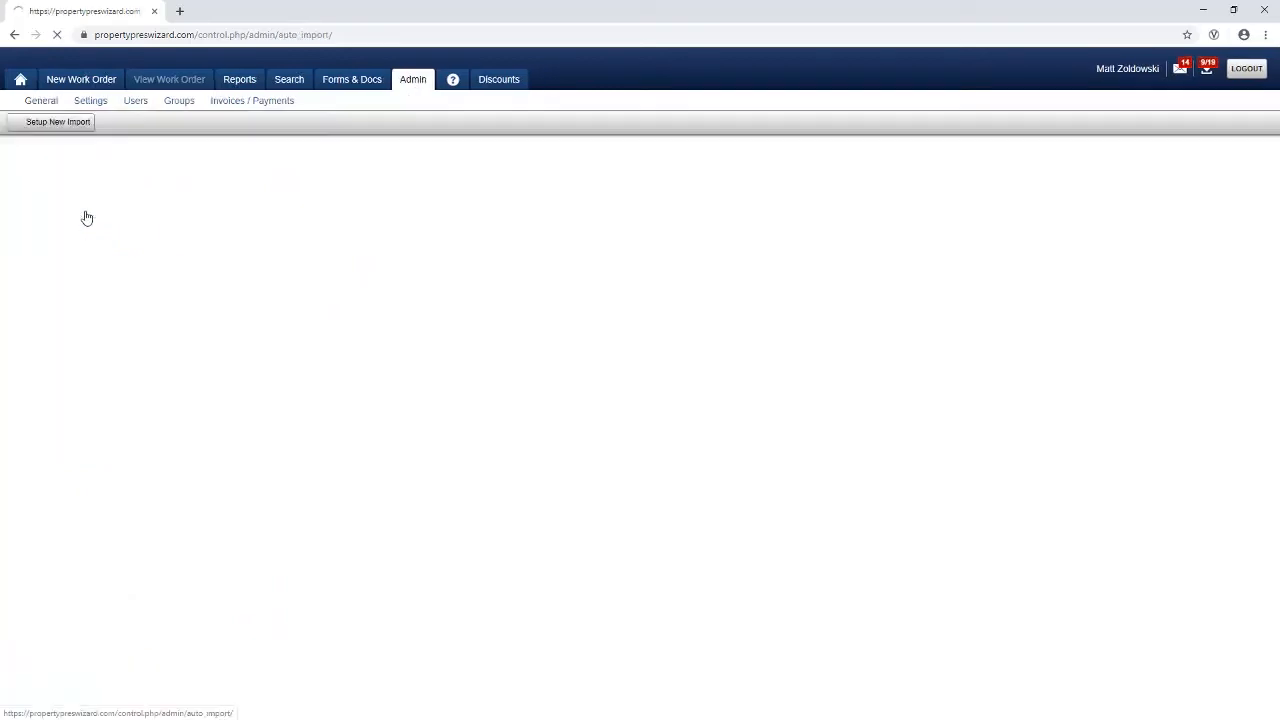
{"action": "left_click", "coordinate": [60, 124]}
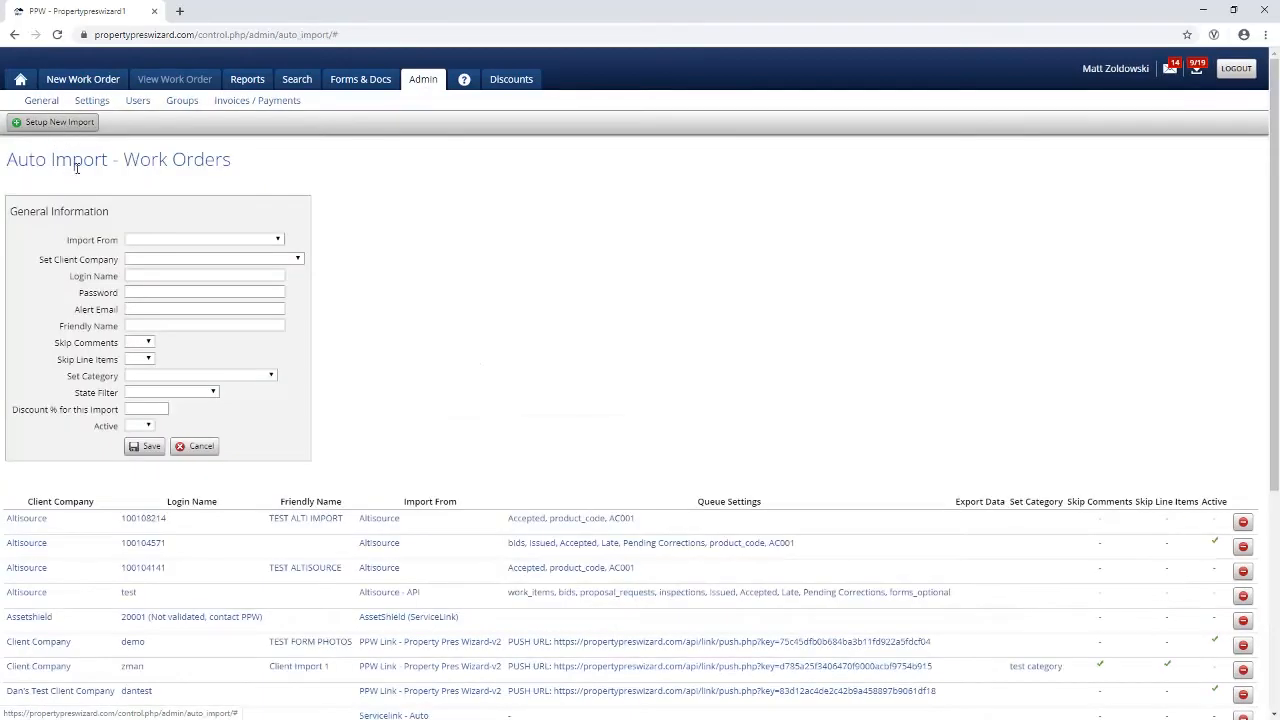
{"action": "left_click", "coordinate": [143, 242]}
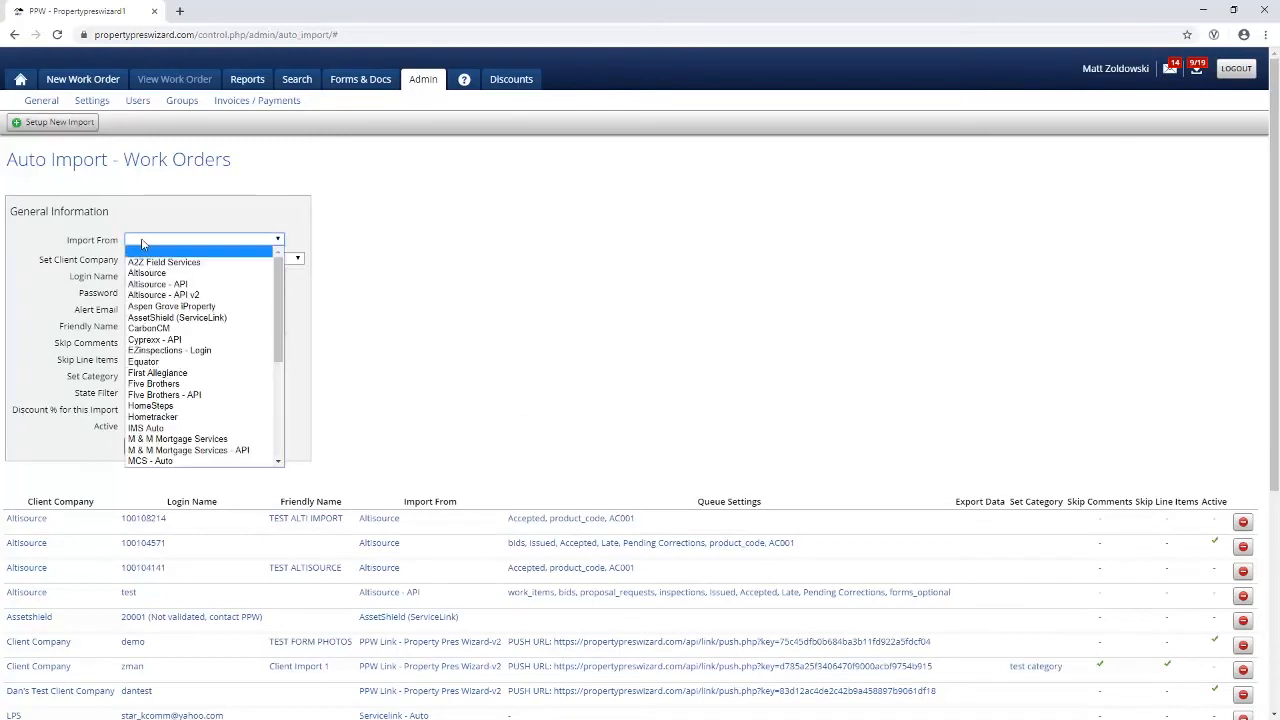
{"action": "left_click", "coordinate": [143, 243]}
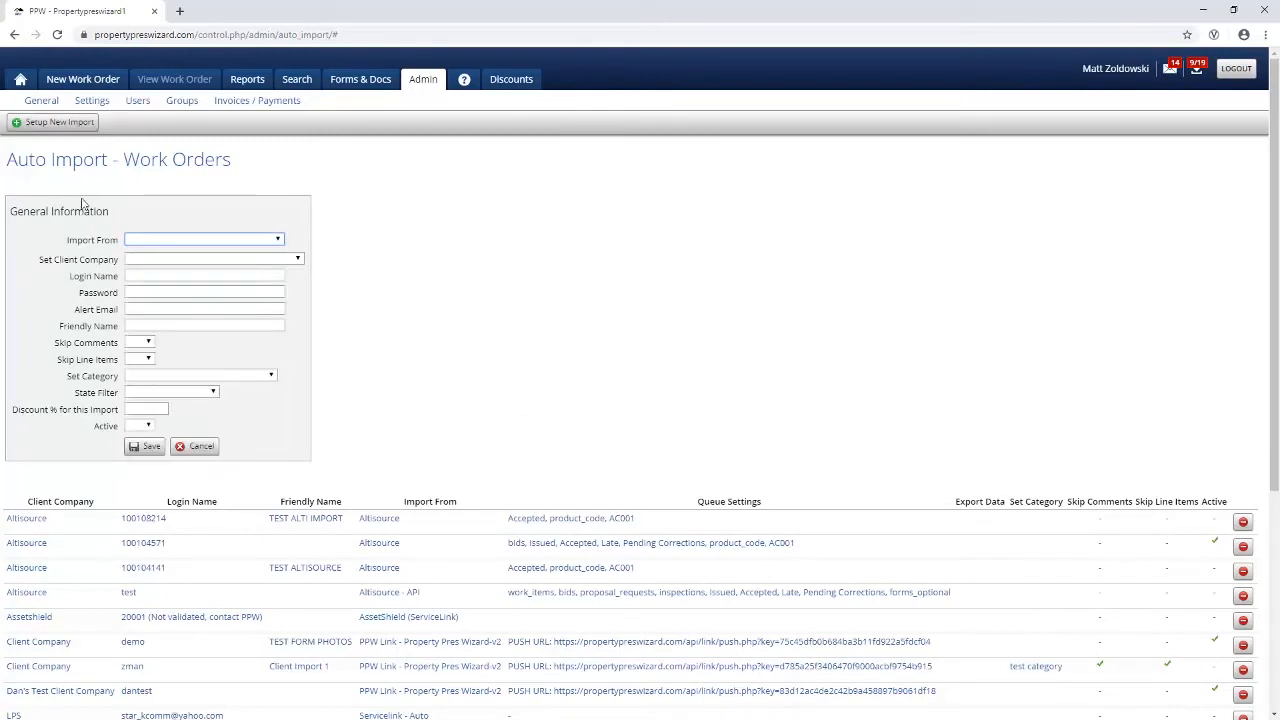
- View the Import Queue of client company imports, and return to the home page
{"action": "mouse_move", "coordinate": [82, 88]}
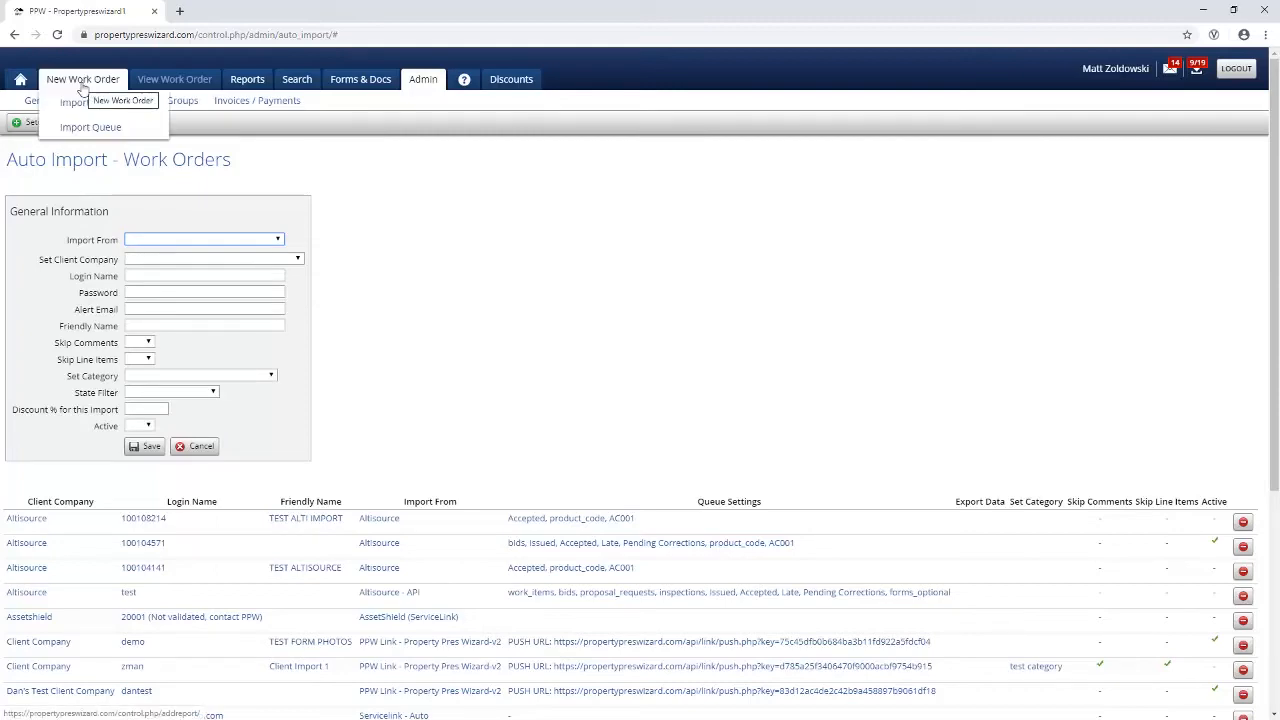
{"action": "left_click", "coordinate": [90, 127]}
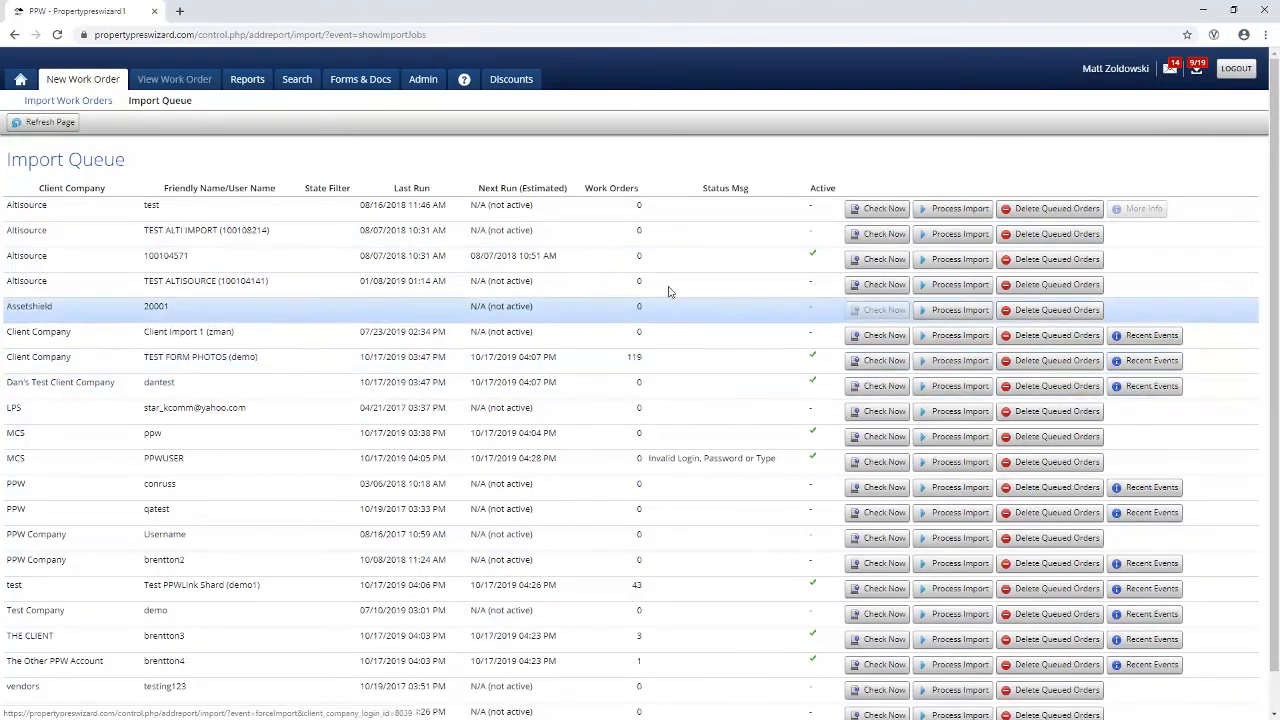
{"action": "left_click", "coordinate": [21, 80]}
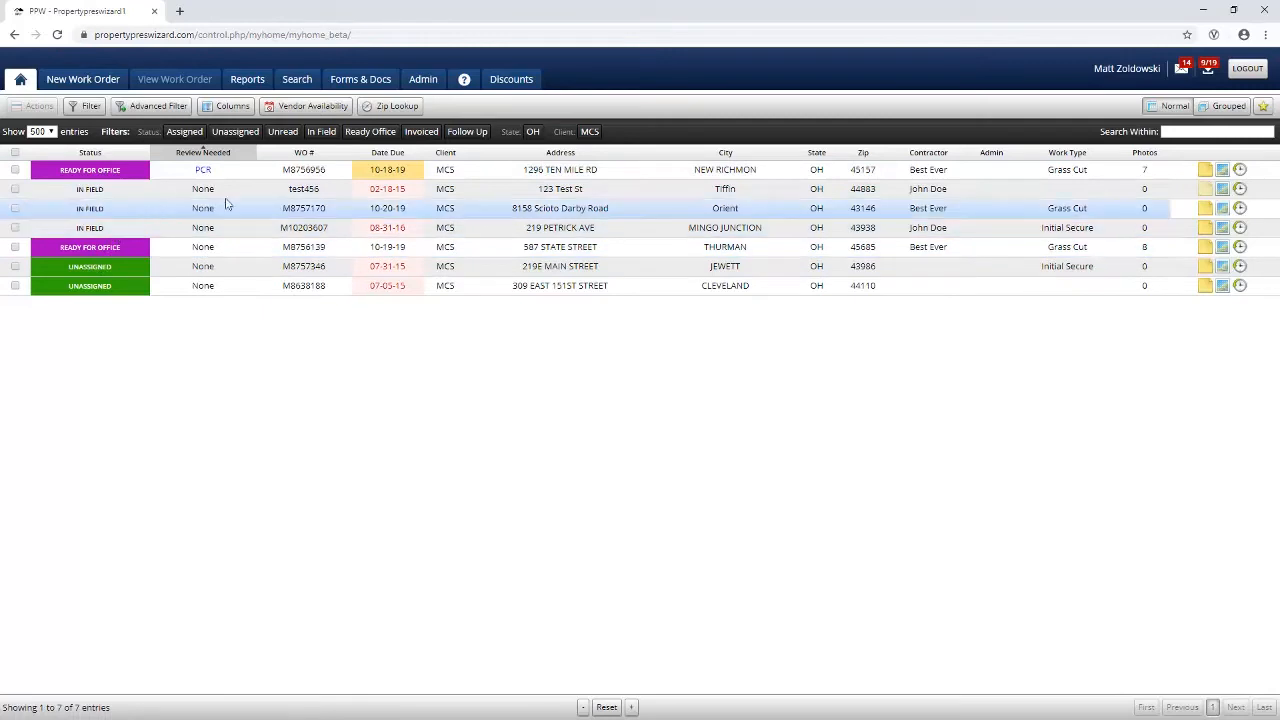
- Open the Ready for Office work order in New Richmond and read its comments and work order item details
{"action": "left_click", "coordinate": [292, 171]}
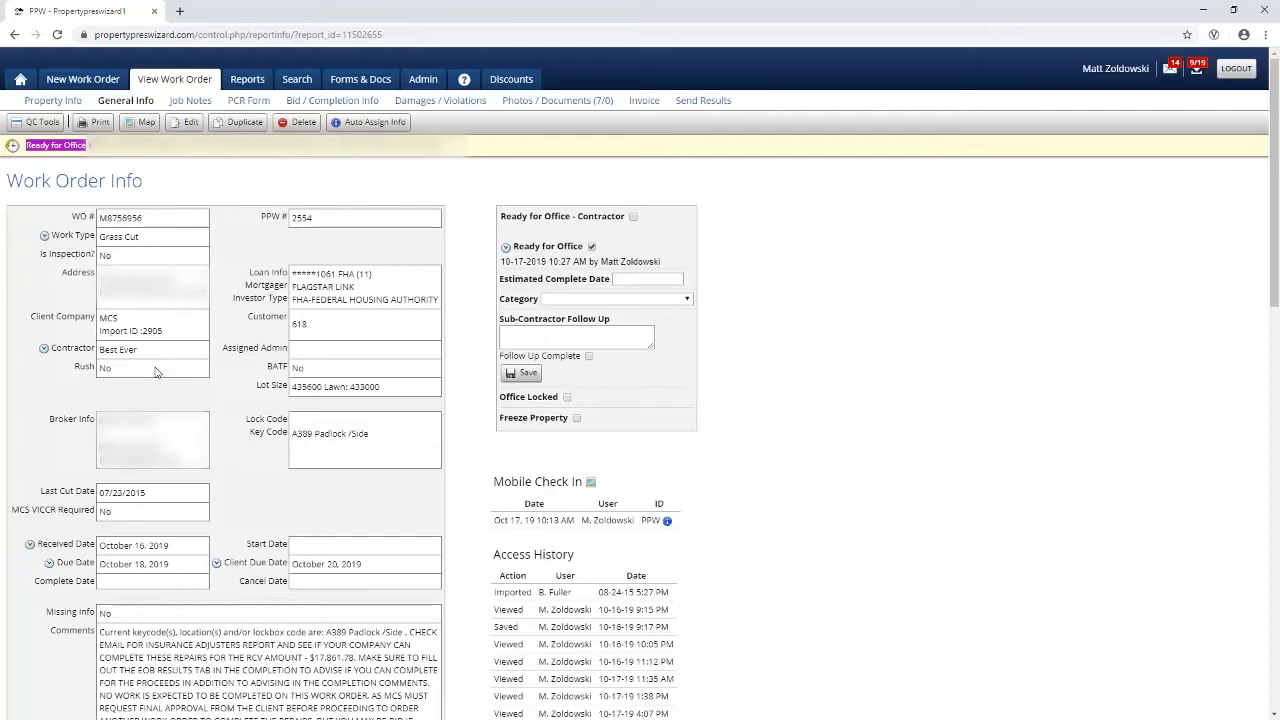
{"action": "scroll", "coordinate": [155, 372], "scroll_direction": "down", "scroll_amount": 5}
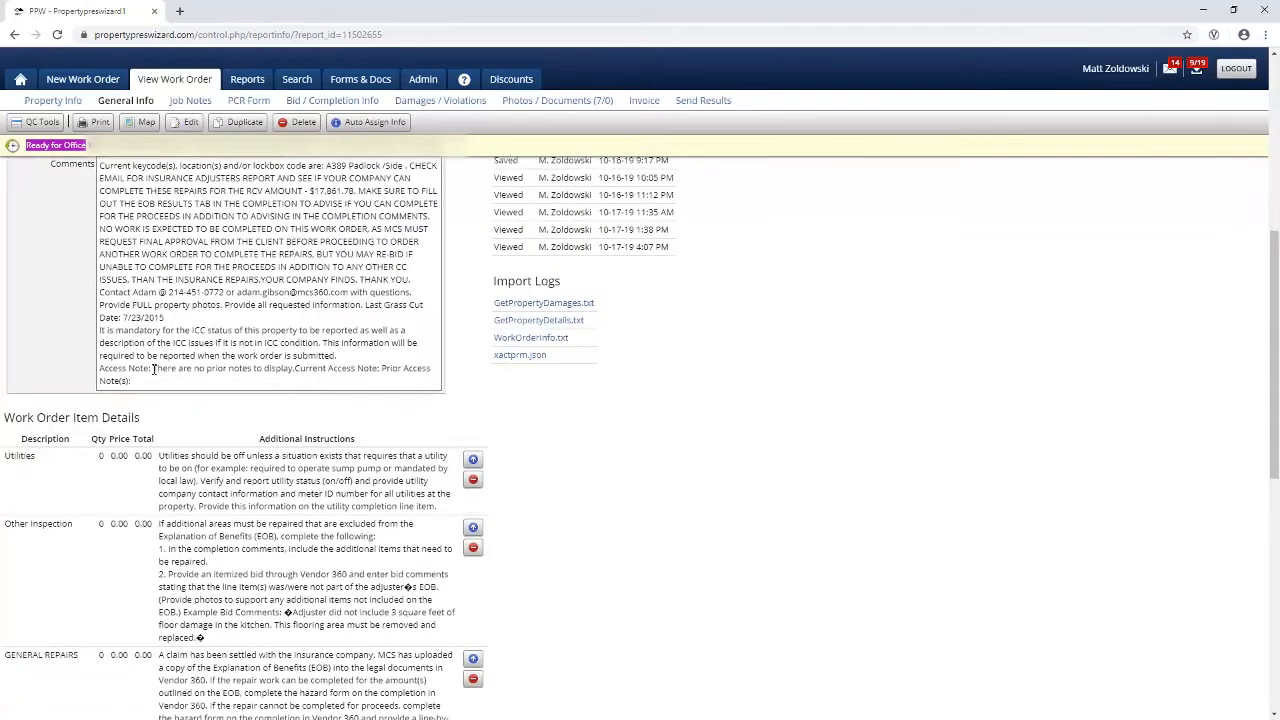
{"action": "scroll", "coordinate": [153, 370], "scroll_direction": "up", "scroll_amount": 4}
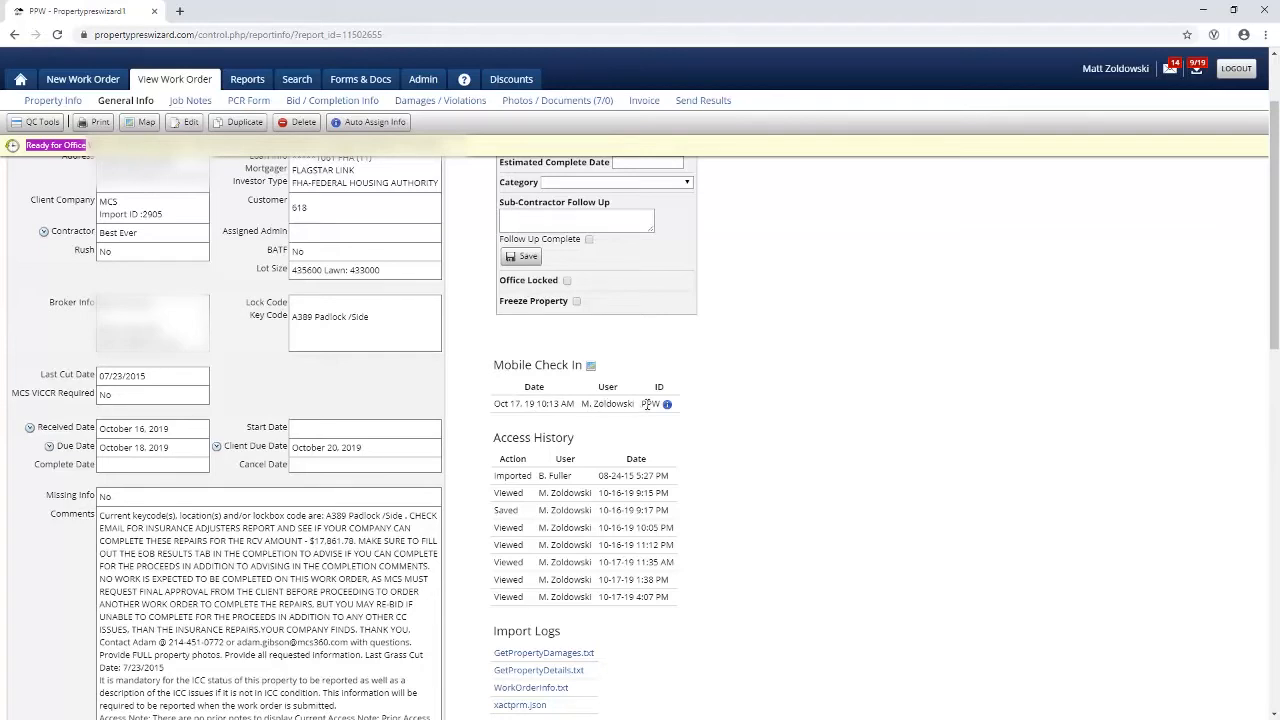
- View the work order's Mobile Check In map, close it, and check the Ready for Office status
{"action": "mouse_move", "coordinate": [592, 368]}
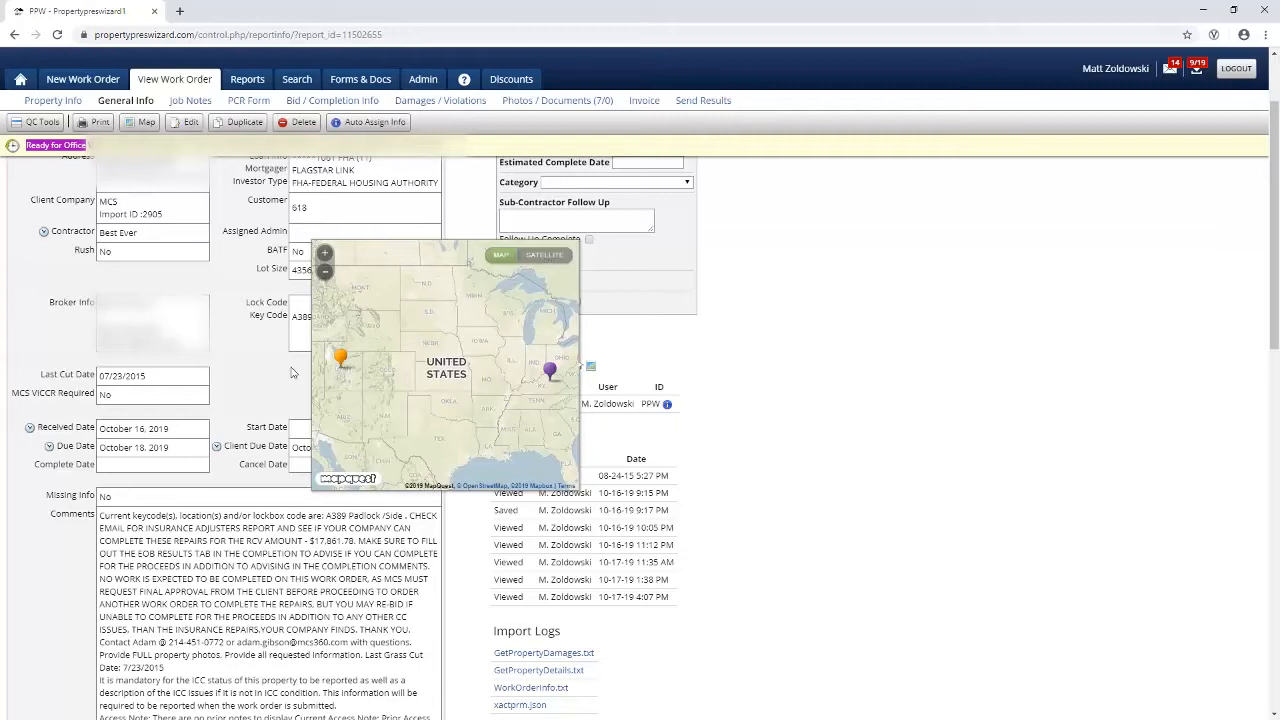
{"action": "left_click", "coordinate": [247, 370]}
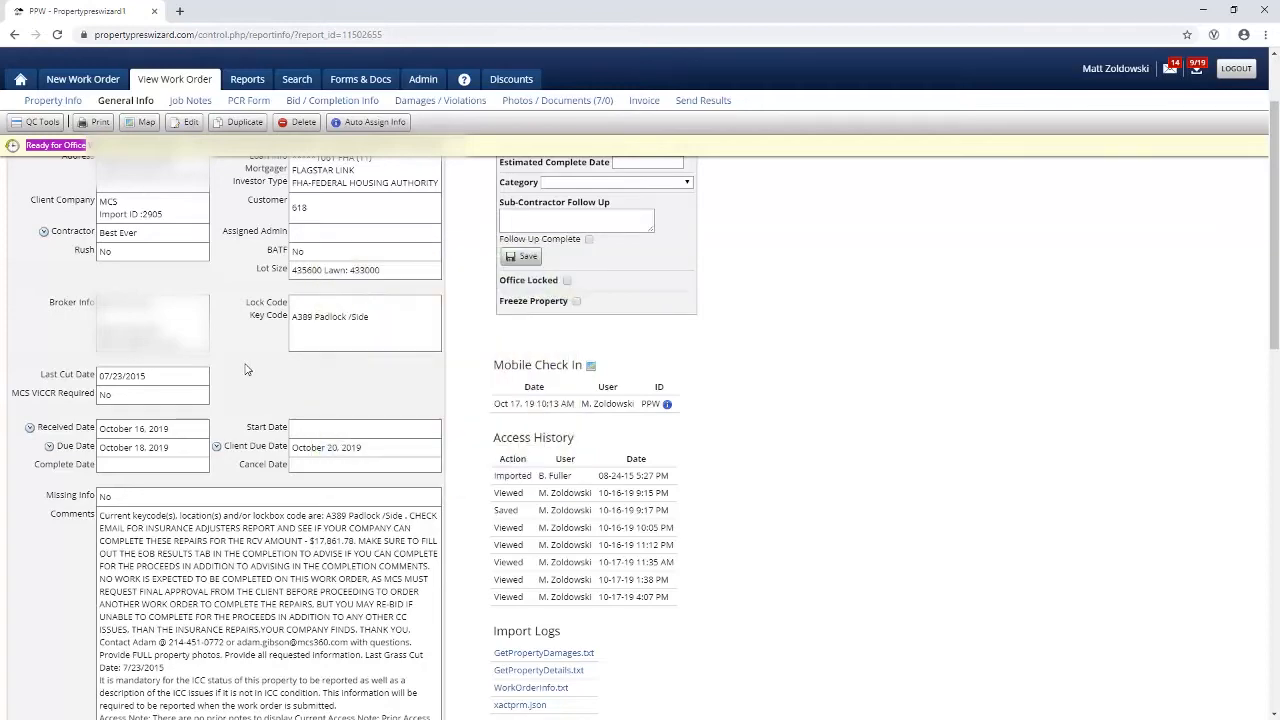
{"action": "scroll", "coordinate": [247, 370], "scroll_direction": "up", "scroll_amount": 2}
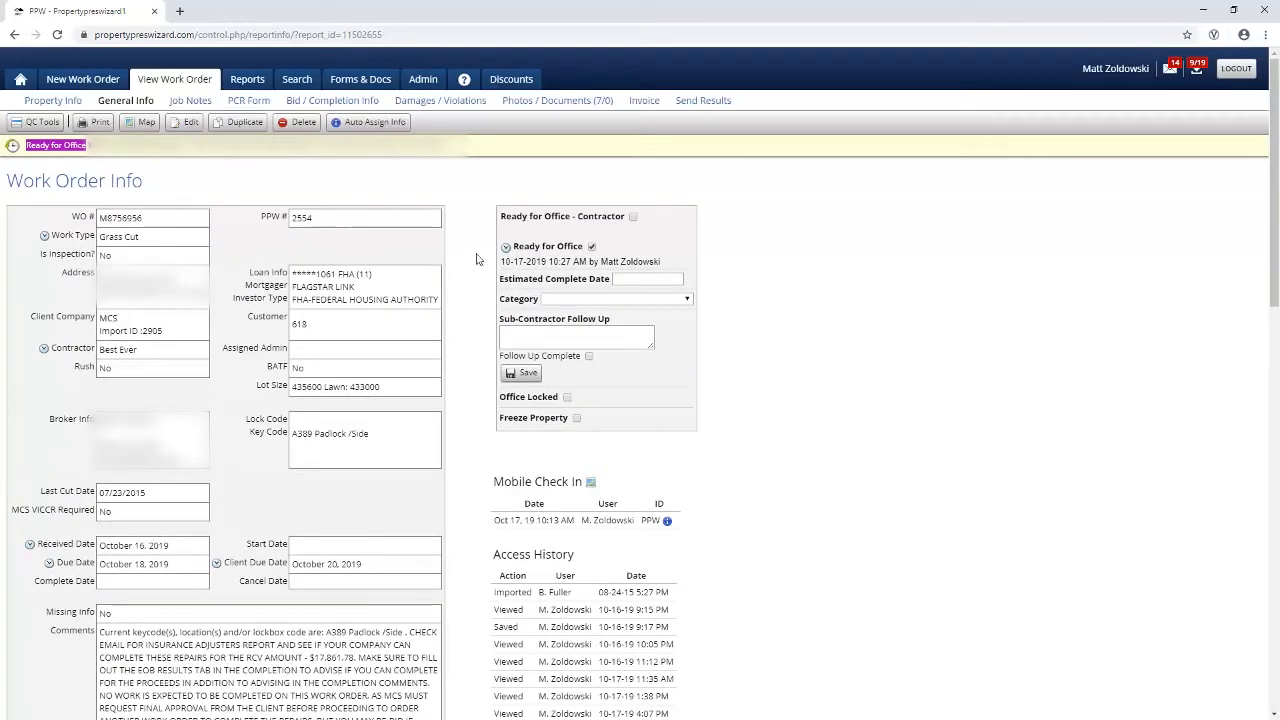
{"action": "left_click", "coordinate": [592, 247]}
- Review the work order's Property Info overview and expand the Invoices section under Property Details
{"action": "left_click", "coordinate": [55, 101]}
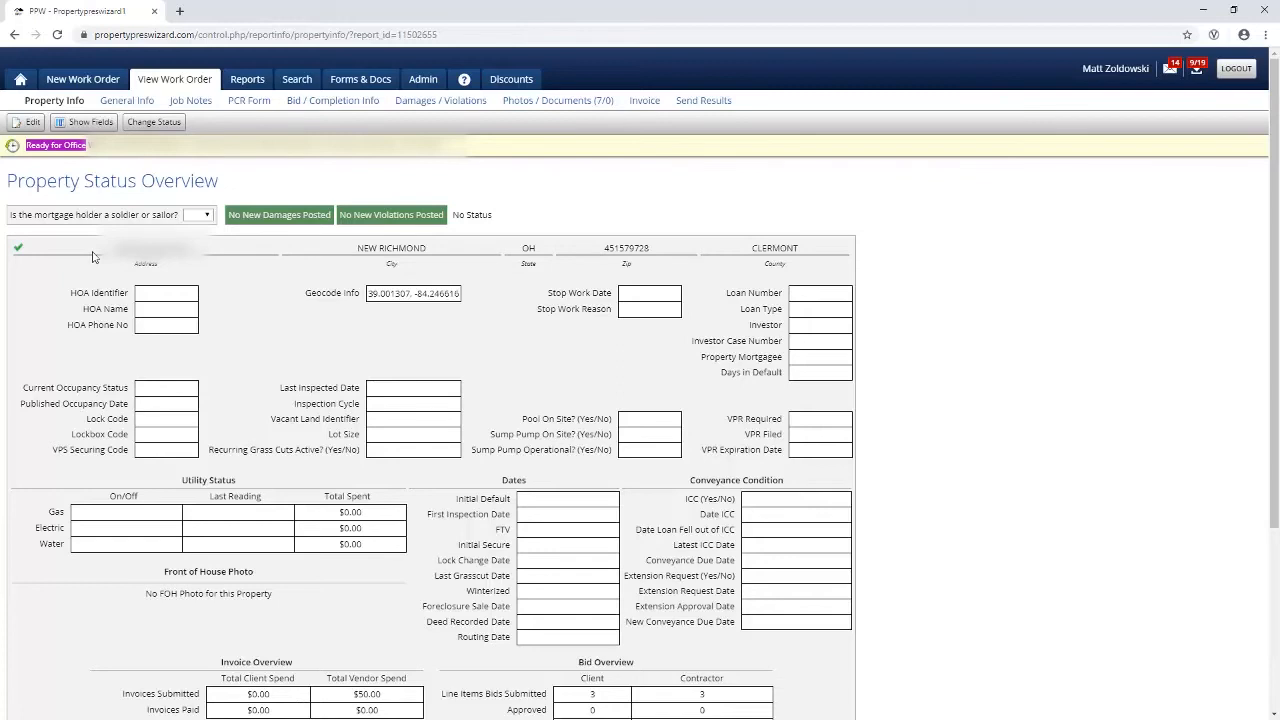
{"action": "scroll", "coordinate": [92, 257], "scroll_direction": "down", "scroll_amount": 1}
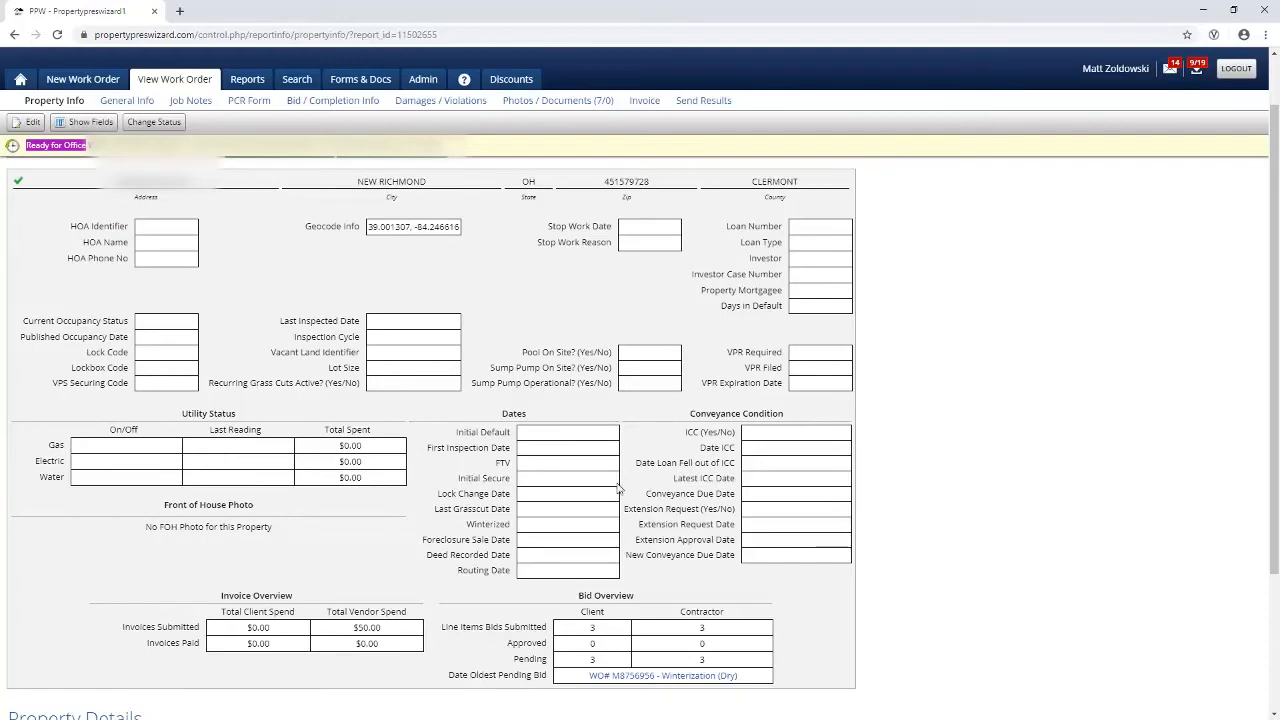
{"action": "scroll", "coordinate": [643, 490], "scroll_direction": "down", "scroll_amount": 3}
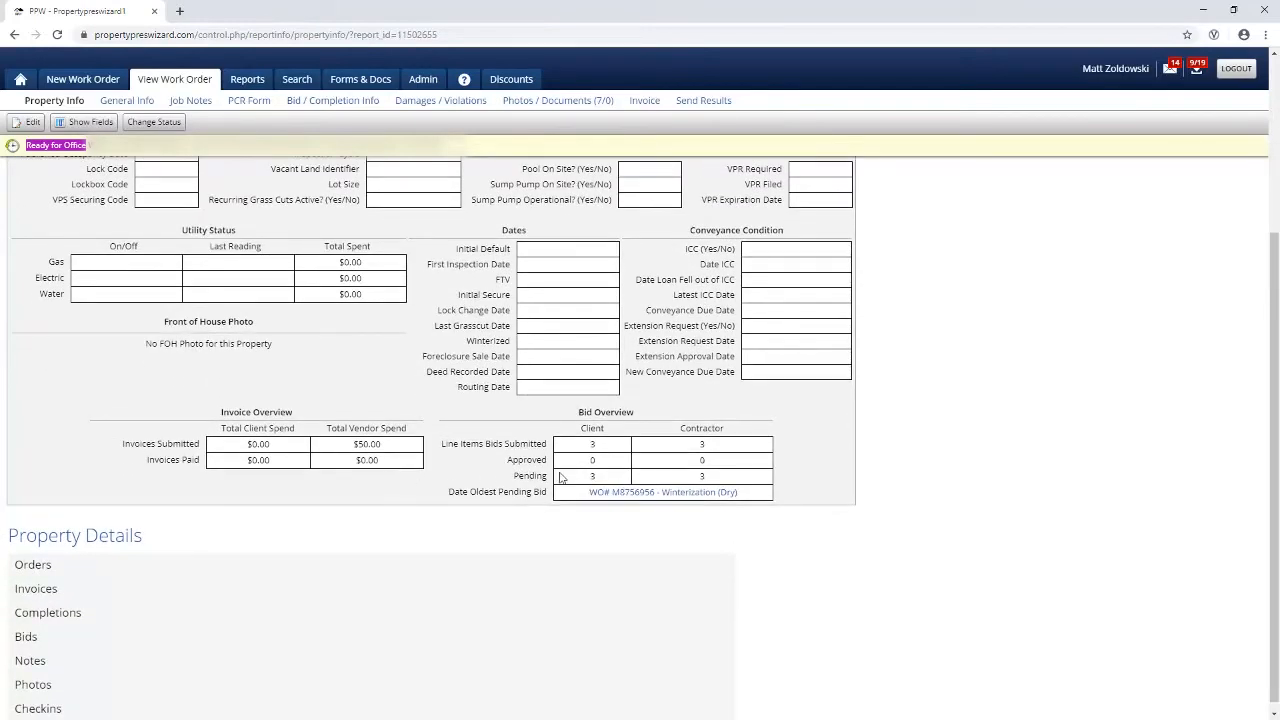
{"action": "scroll", "coordinate": [560, 477], "scroll_direction": "down", "scroll_amount": 1}
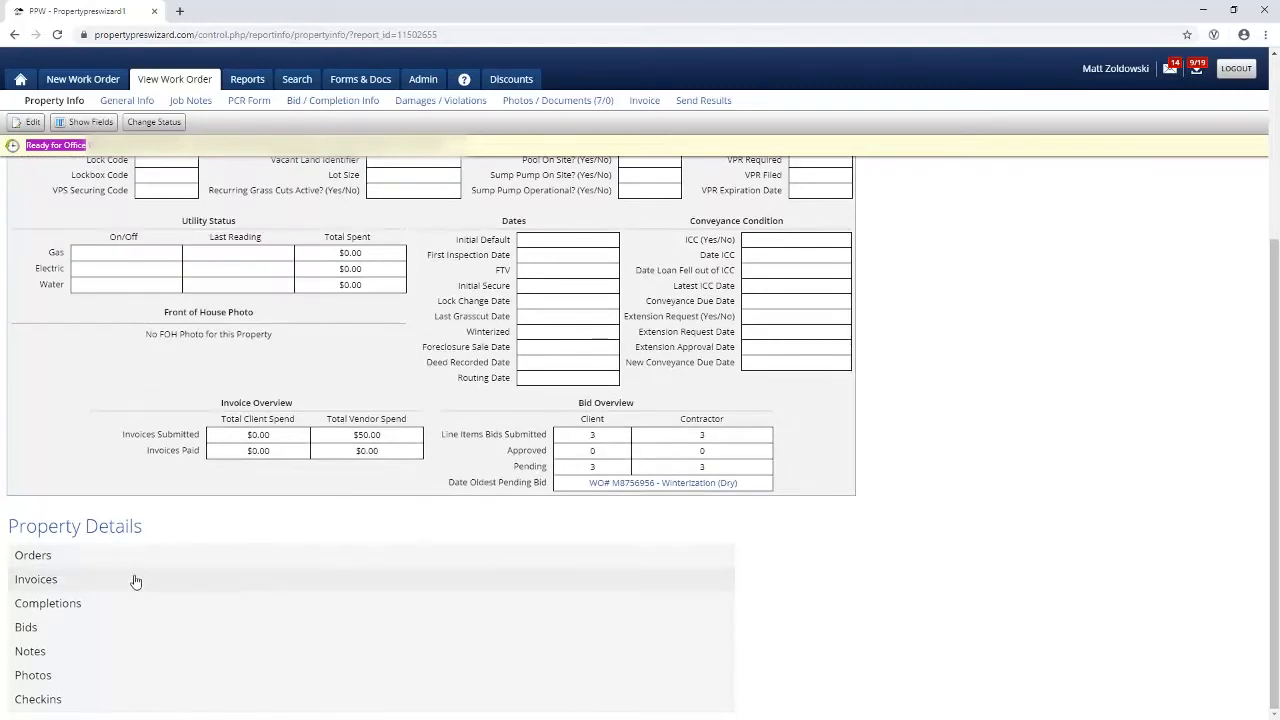
{"action": "left_click", "coordinate": [58, 582]}
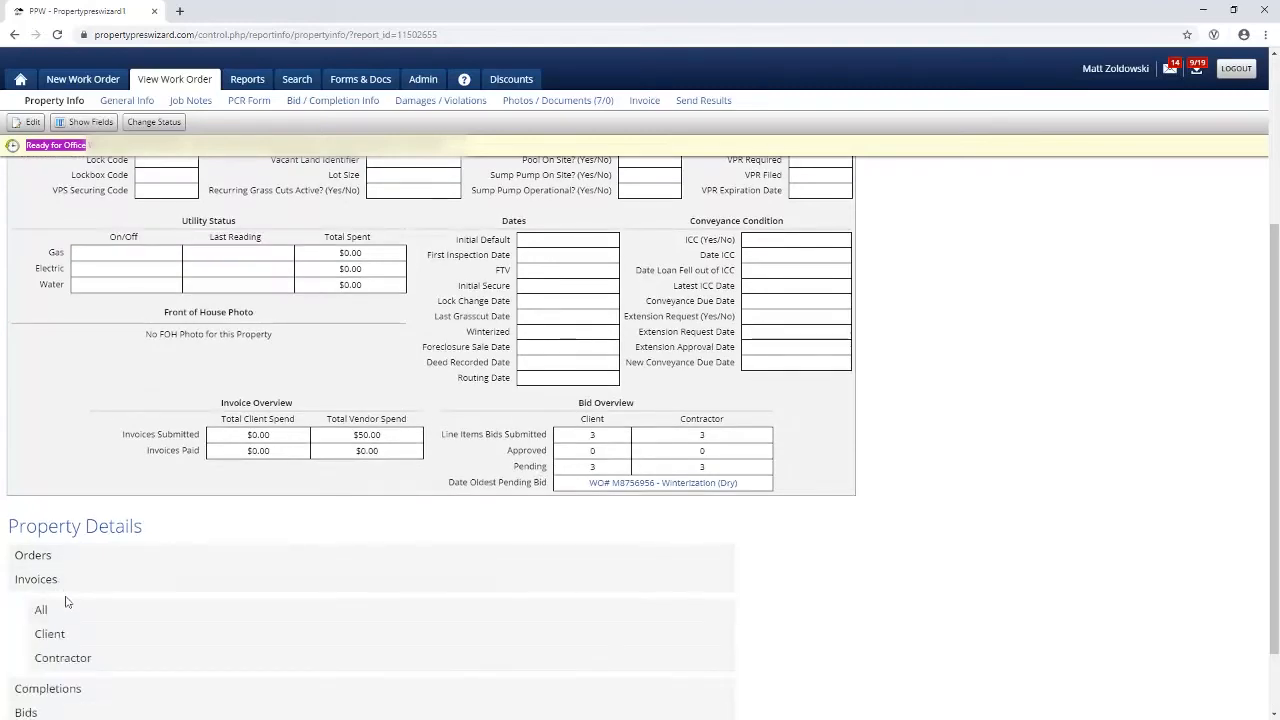
{"action": "scroll", "coordinate": [111, 597], "scroll_direction": "down", "scroll_amount": 1}
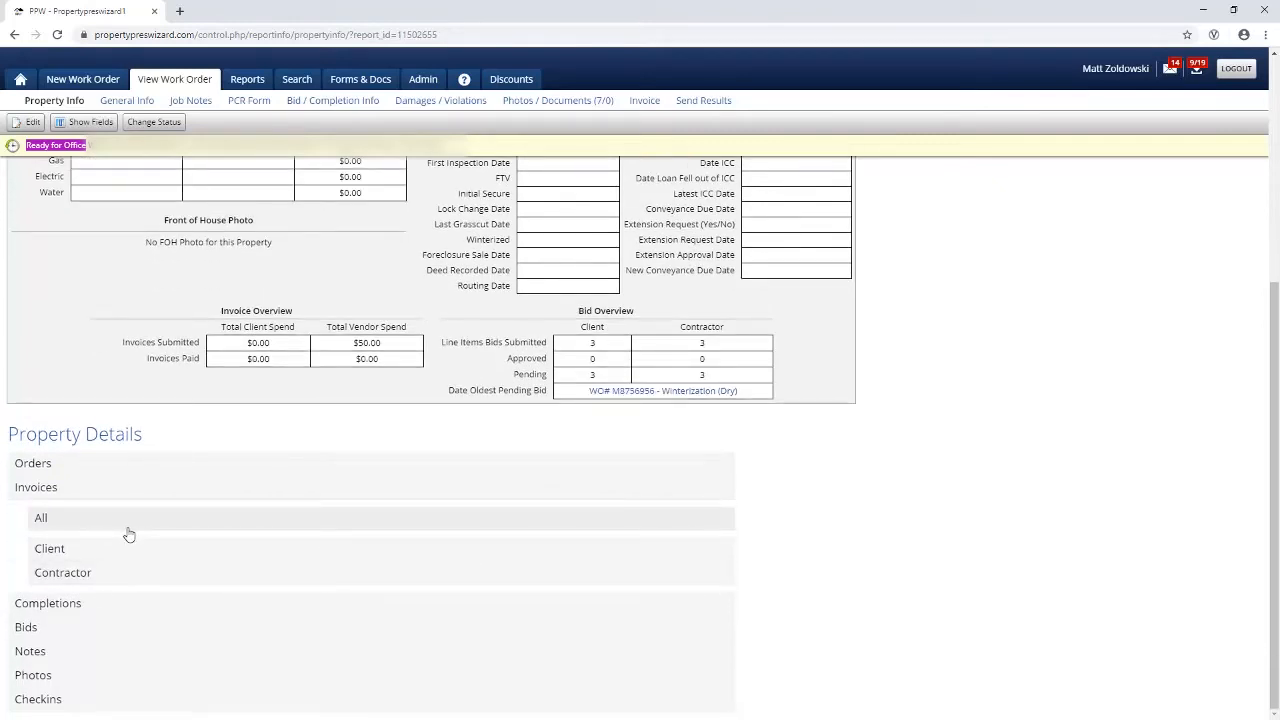
{"action": "scroll", "coordinate": [128, 534], "scroll_direction": "up", "scroll_amount": 3}
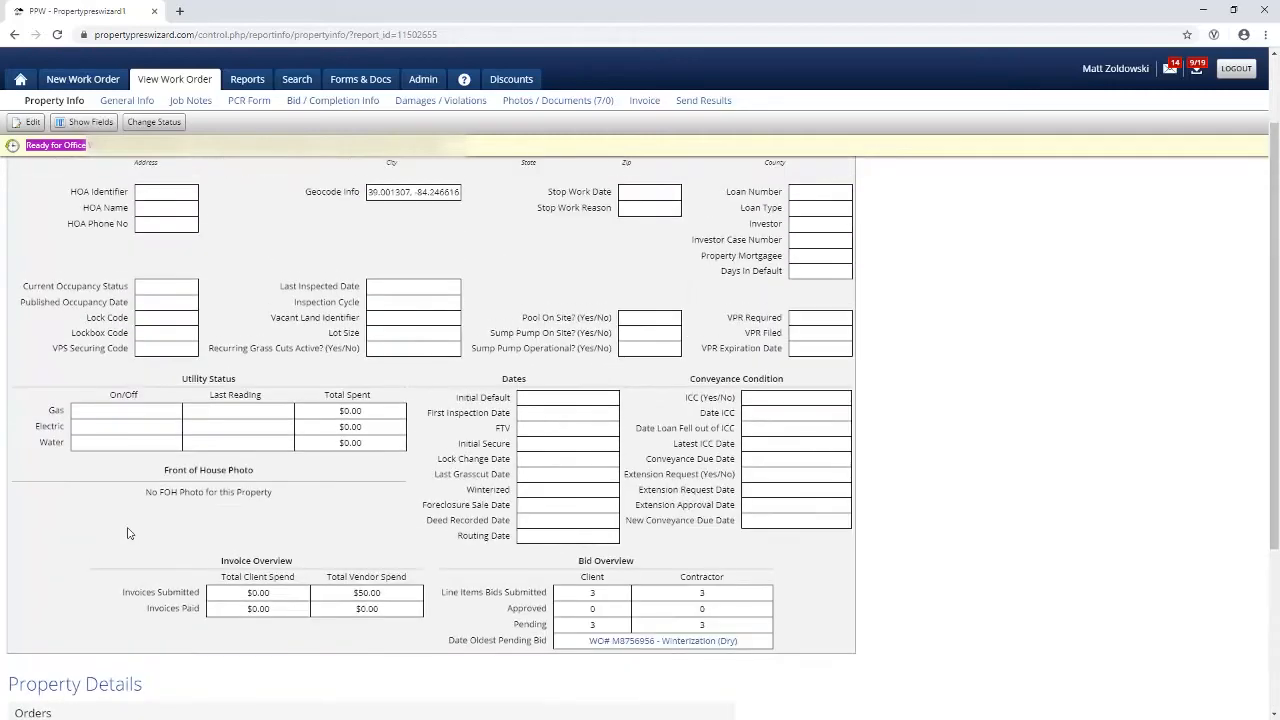
- Open the work order's Job Notes and start a new note with the note type Work Order
{"action": "left_click", "coordinate": [194, 108]}
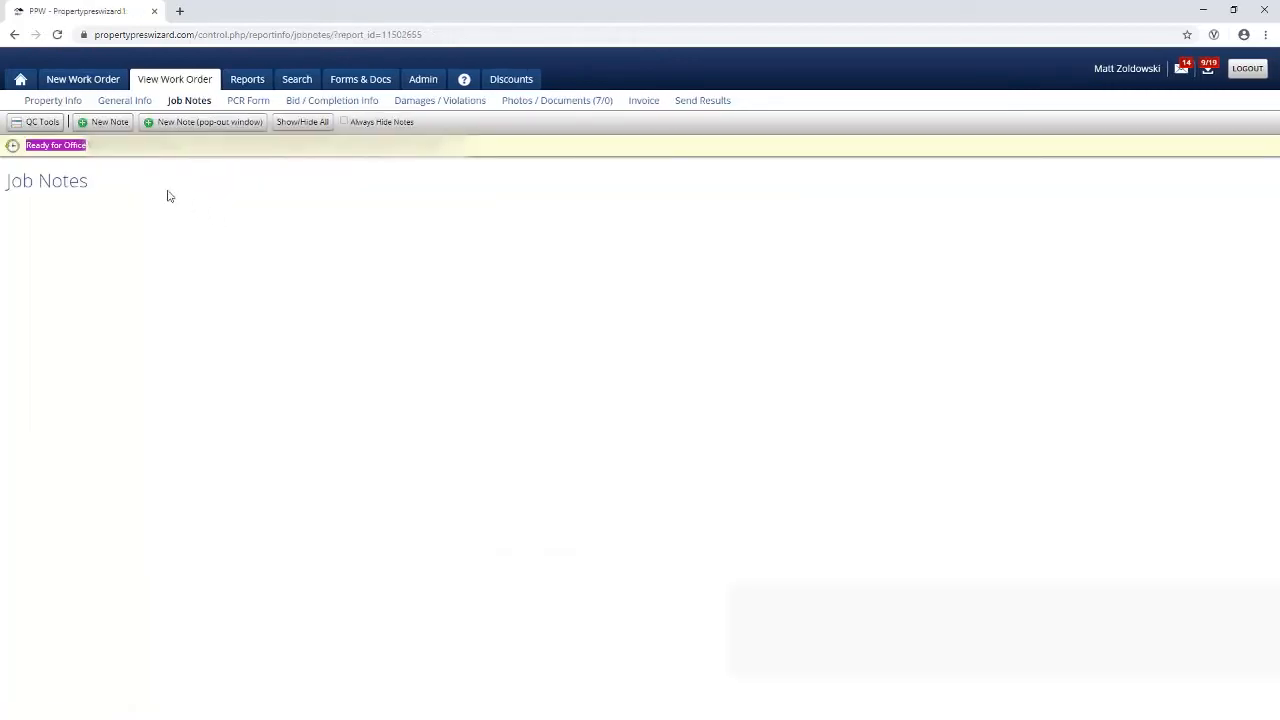
{"action": "left_click", "coordinate": [112, 124]}
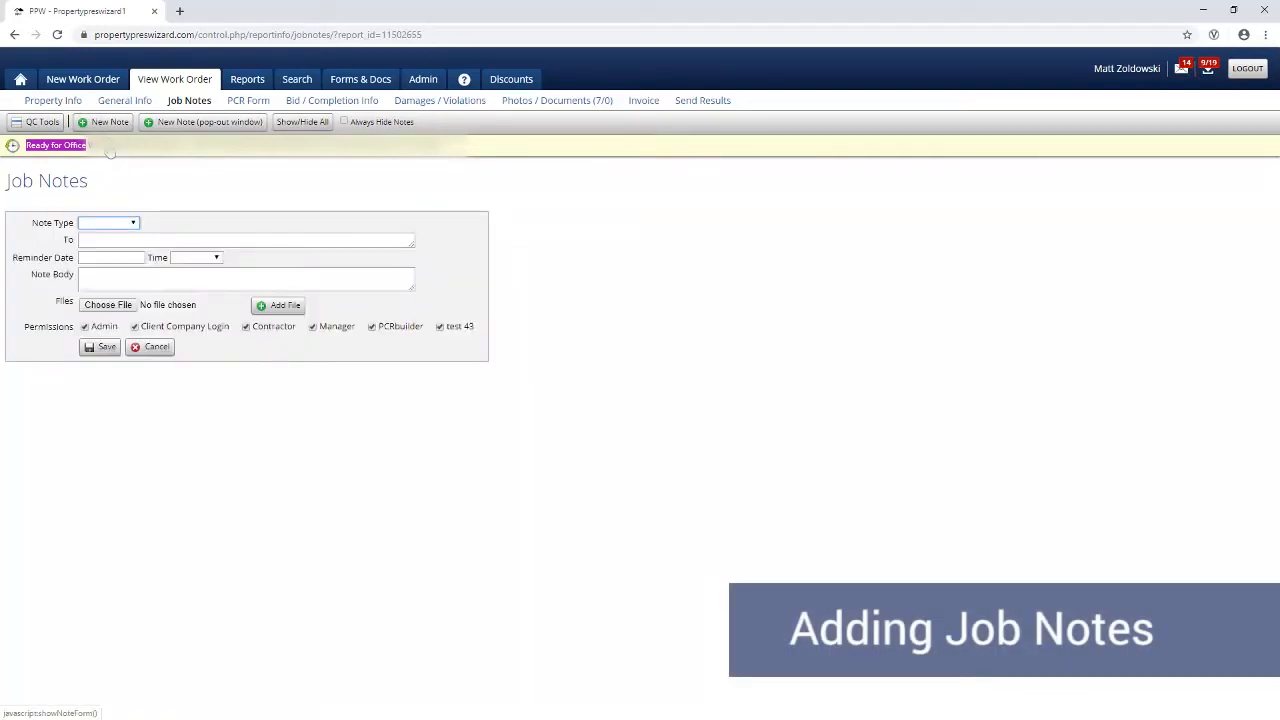
{"action": "left_click", "coordinate": [114, 224]}
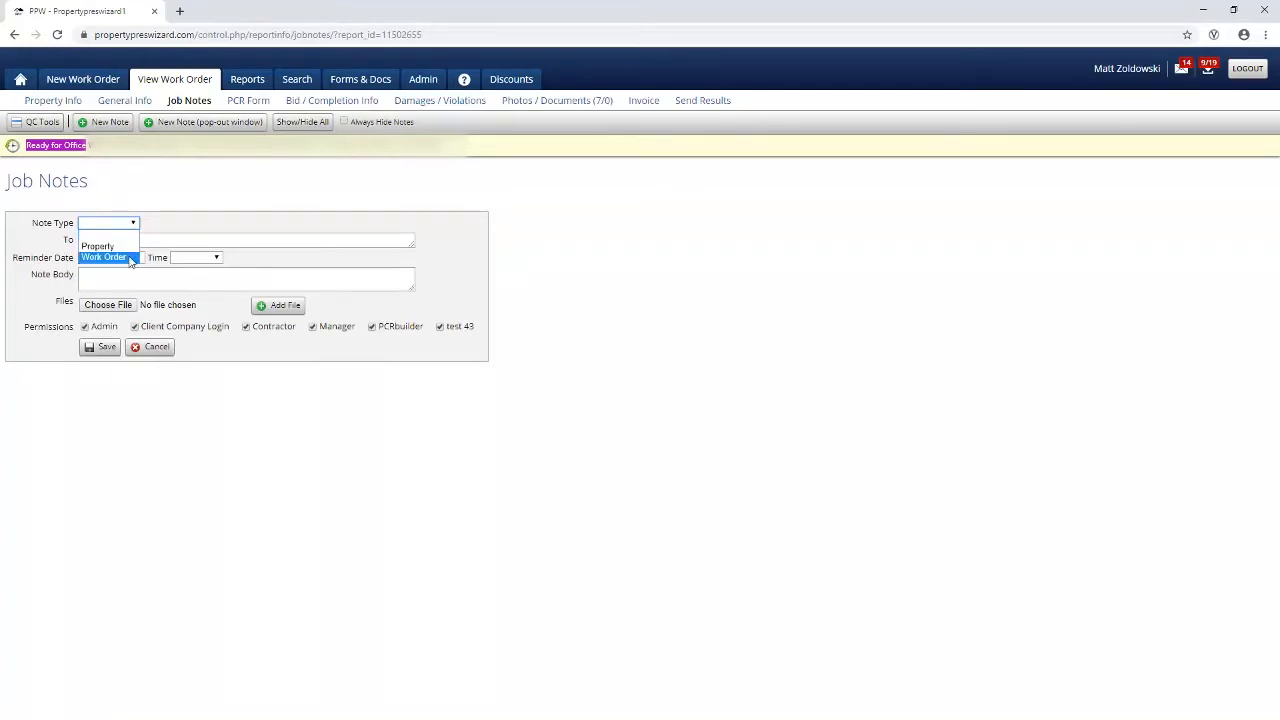
{"action": "left_click", "coordinate": [129, 258]}
- Address the new job note to a suggested recipient's e-mail and change its note type to Property
{"action": "left_click", "coordinate": [128, 242]}
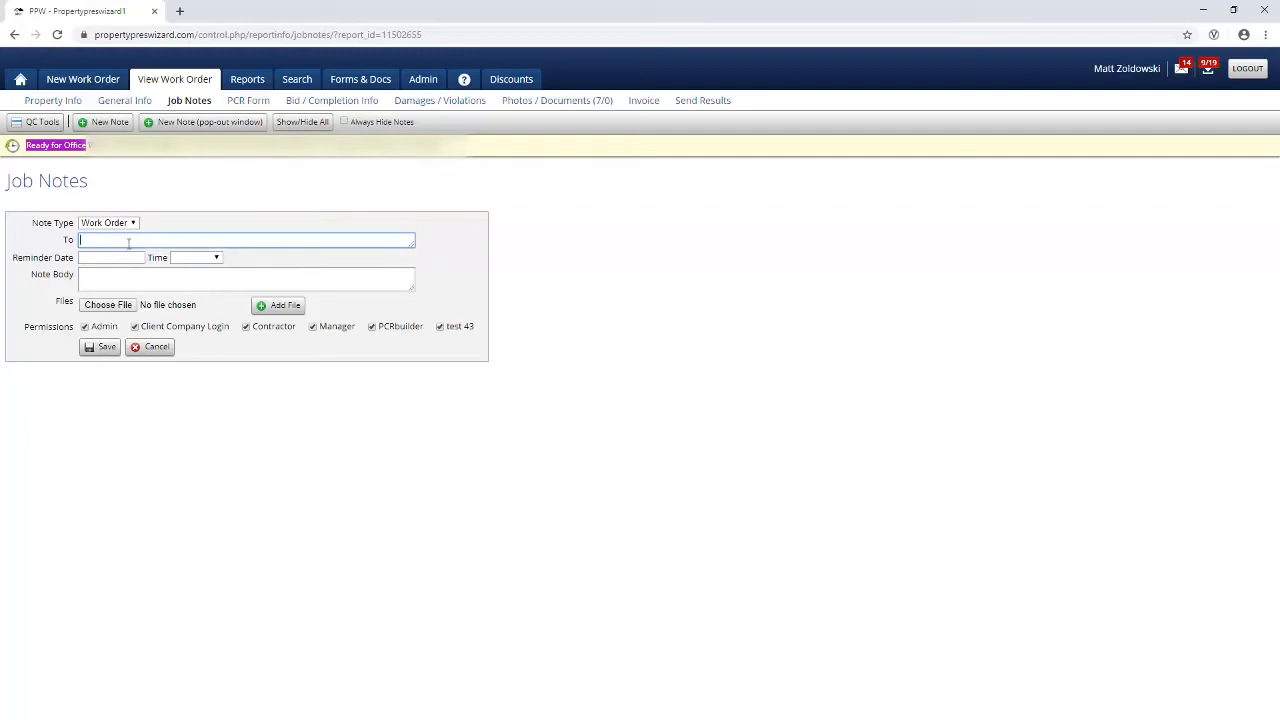
{"action": "type", "text": "m"}
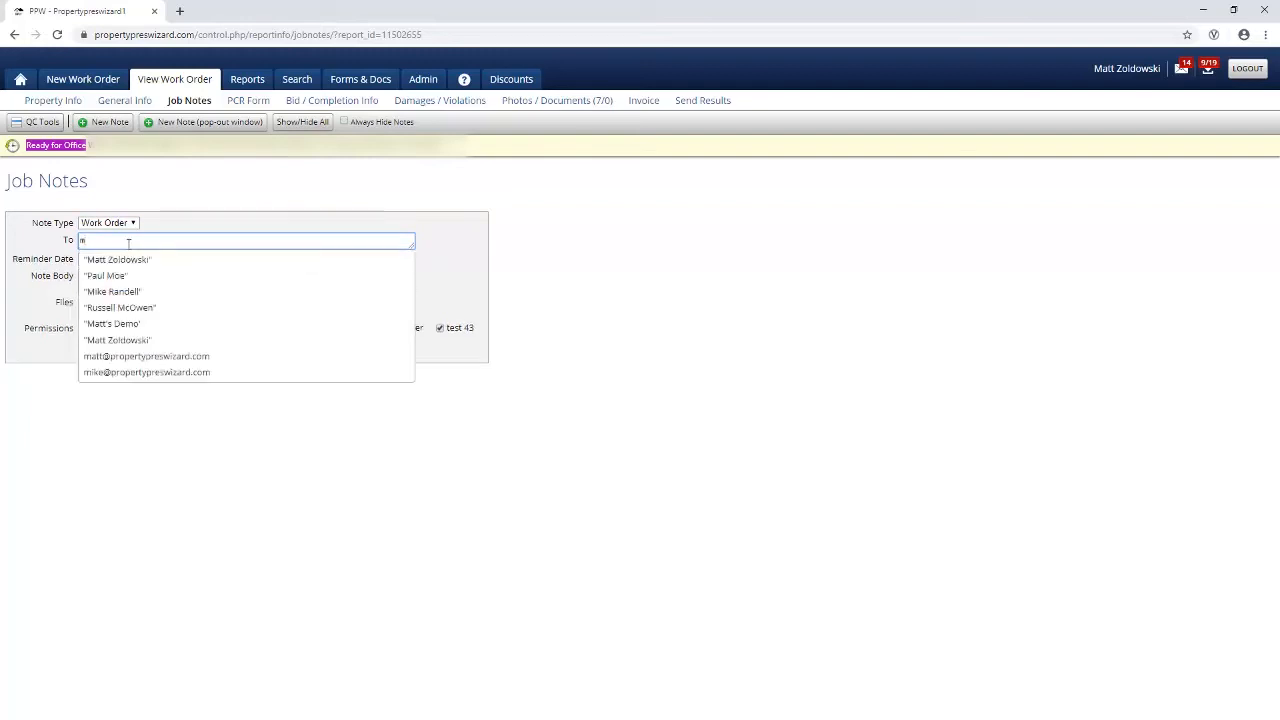
{"action": "left_click", "coordinate": [149, 357]}
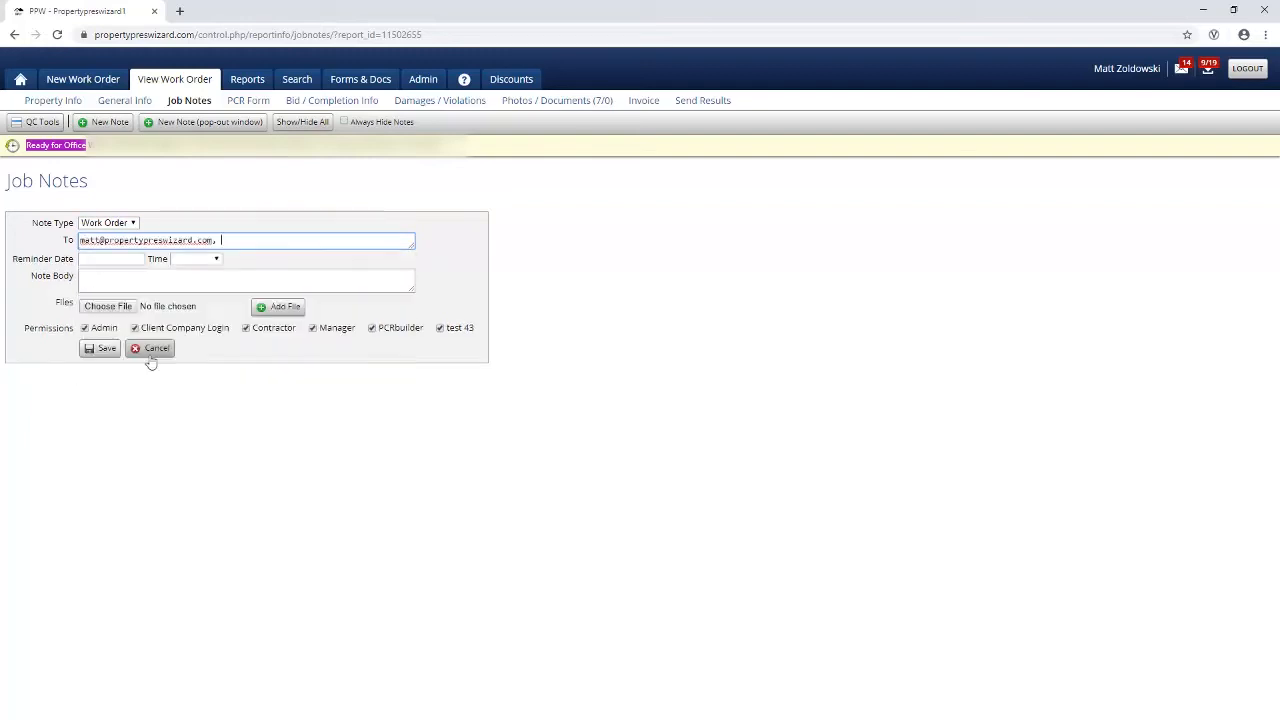
{"action": "left_click", "coordinate": [140, 279]}
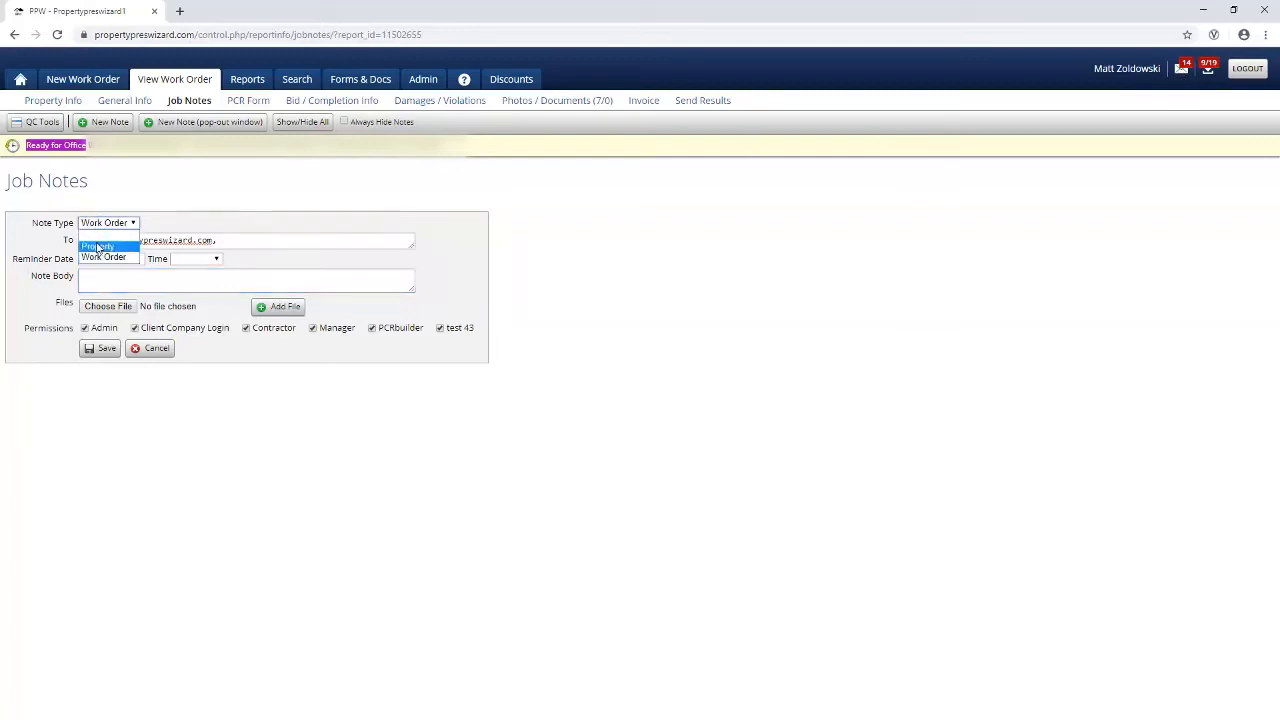
{"action": "left_click", "coordinate": [98, 245]}
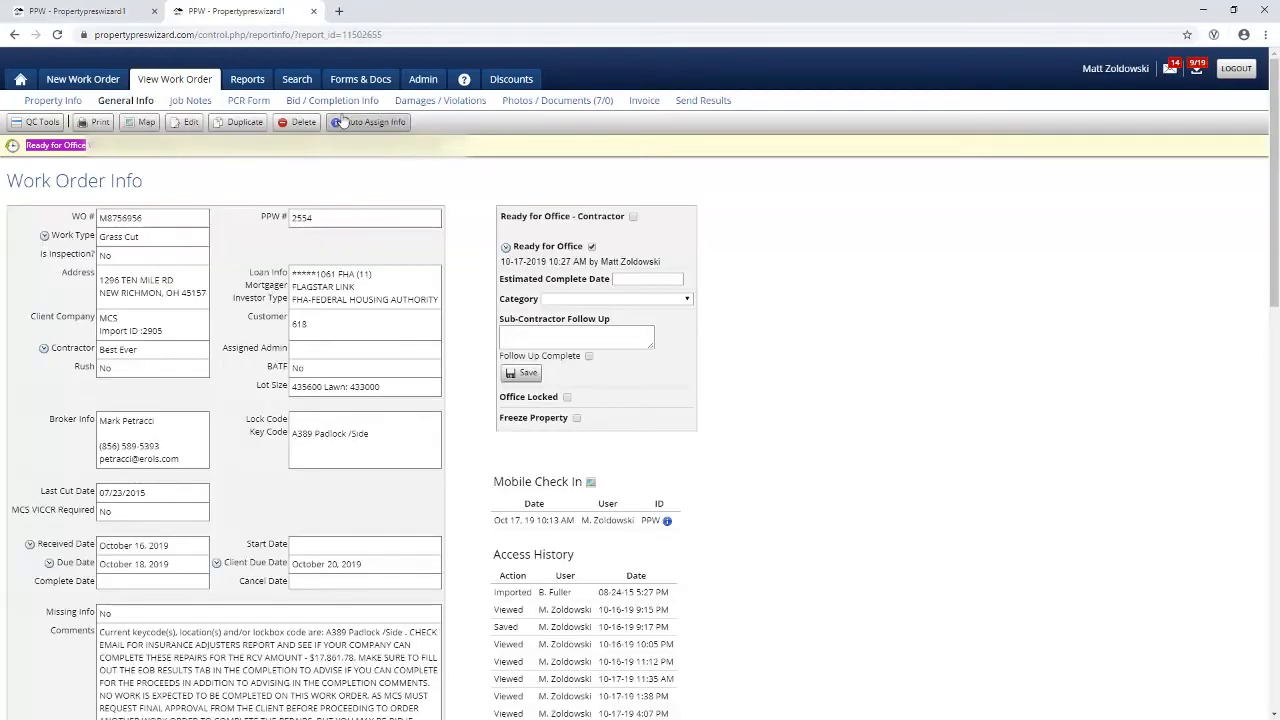
- Review the work order's Bid Info and Completion Info columns, and show and hide the past bids and past completions
{"action": "left_click", "coordinate": [345, 102]}
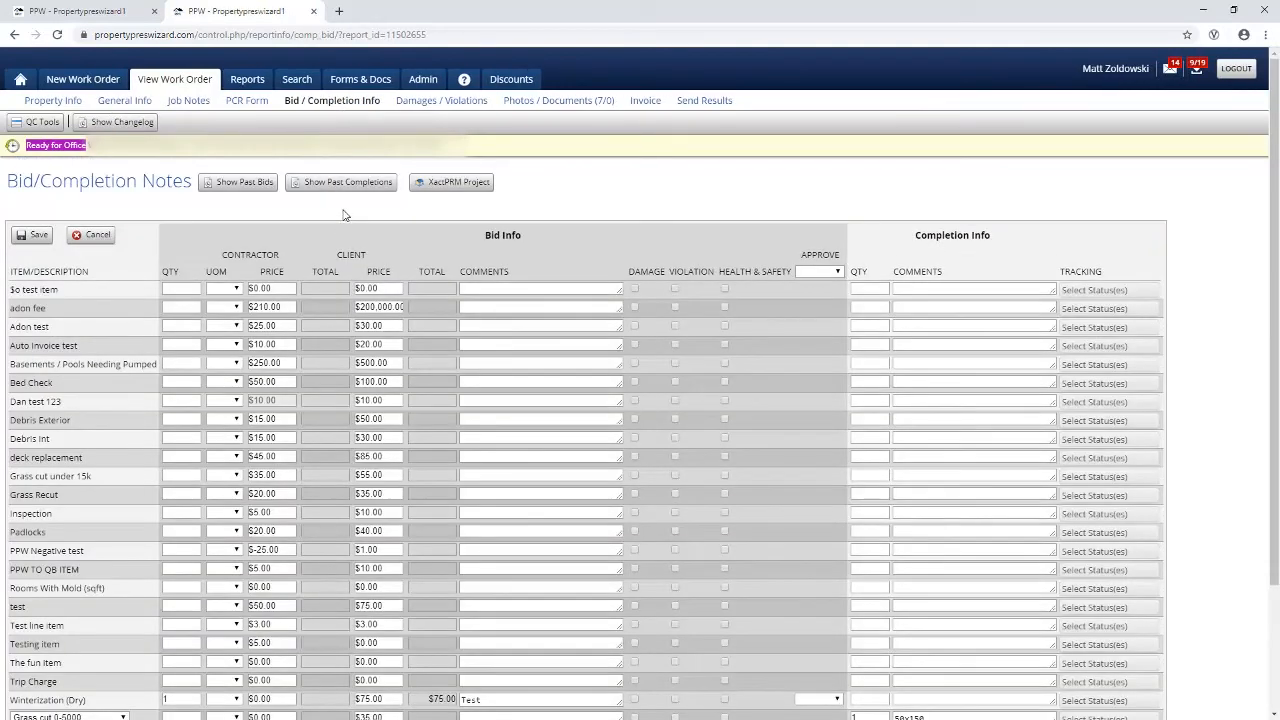
{"action": "left_click_drag", "start_coordinate": [481, 236], "coordinate": [530, 241]}
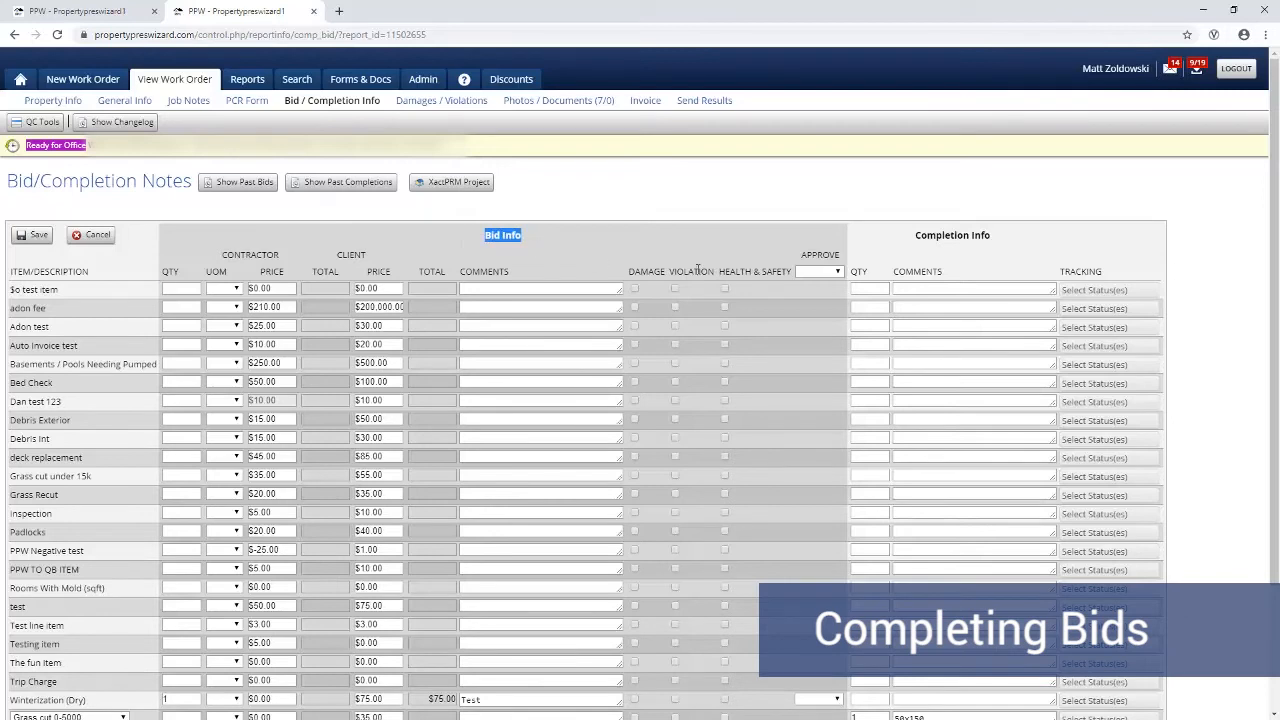
{"action": "left_click_drag", "start_coordinate": [914, 236], "coordinate": [985, 238]}
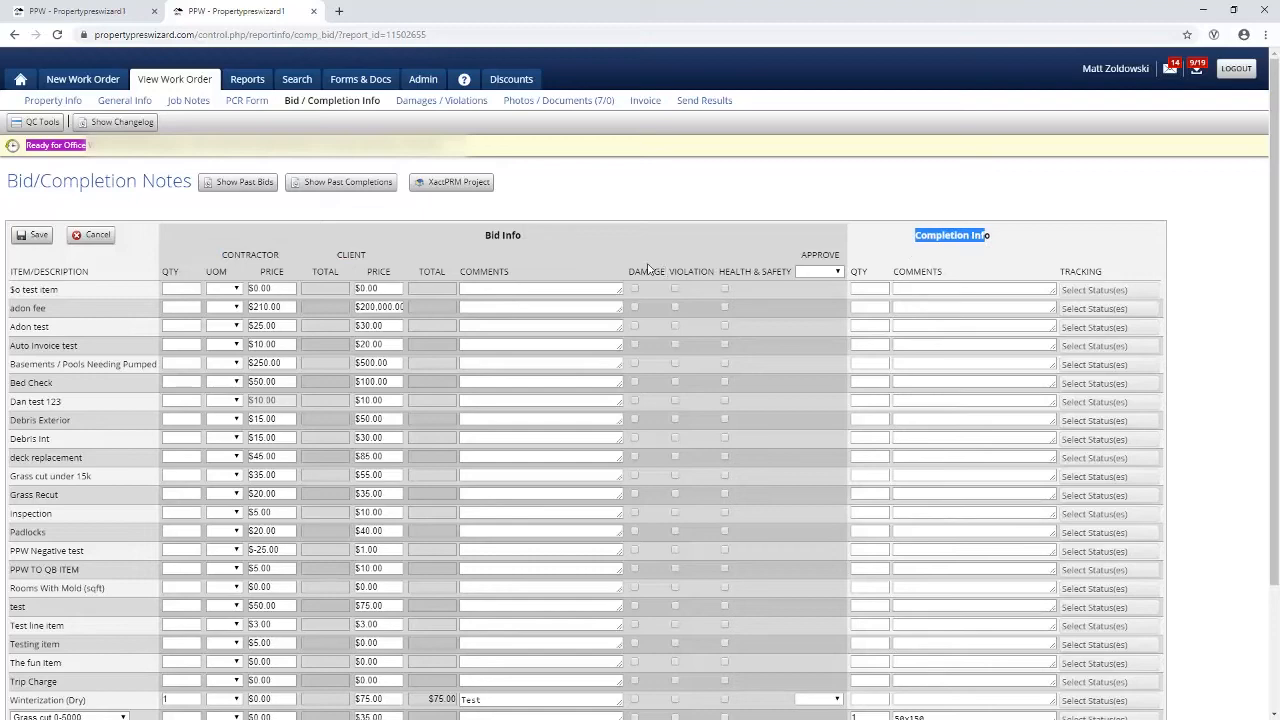
{"action": "left_click", "coordinate": [243, 190]}
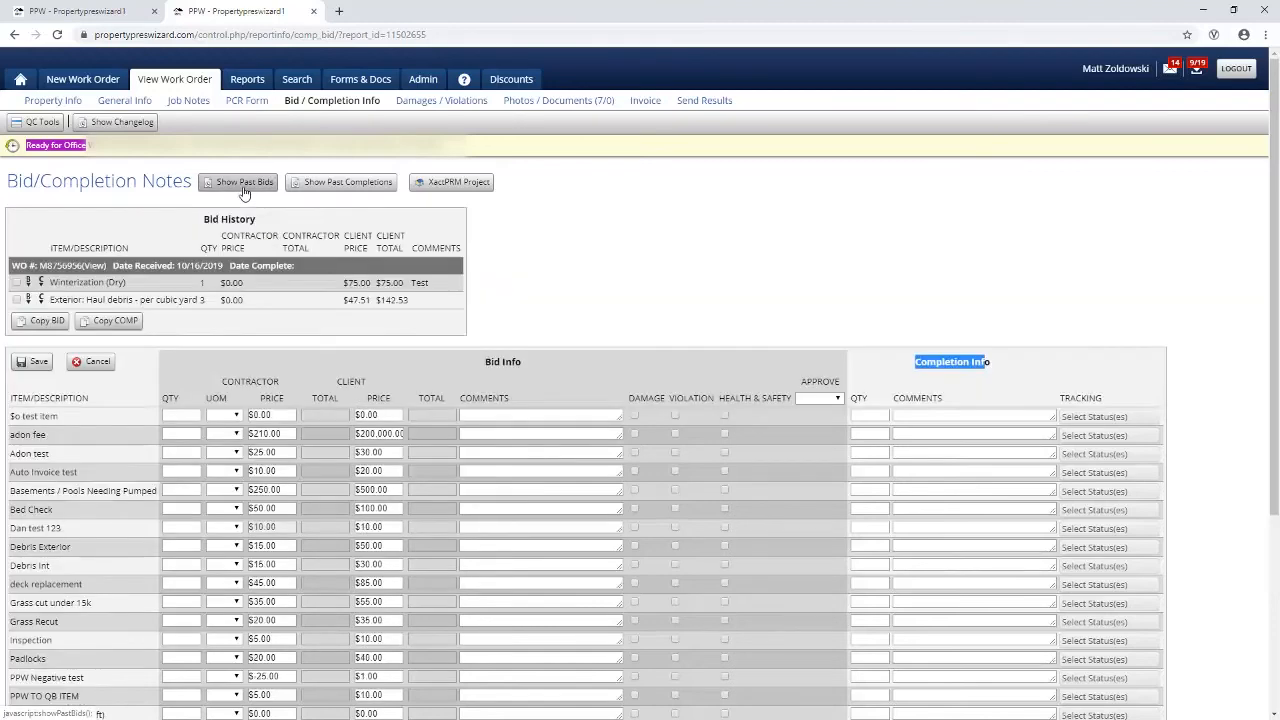
{"action": "left_click", "coordinate": [243, 190]}
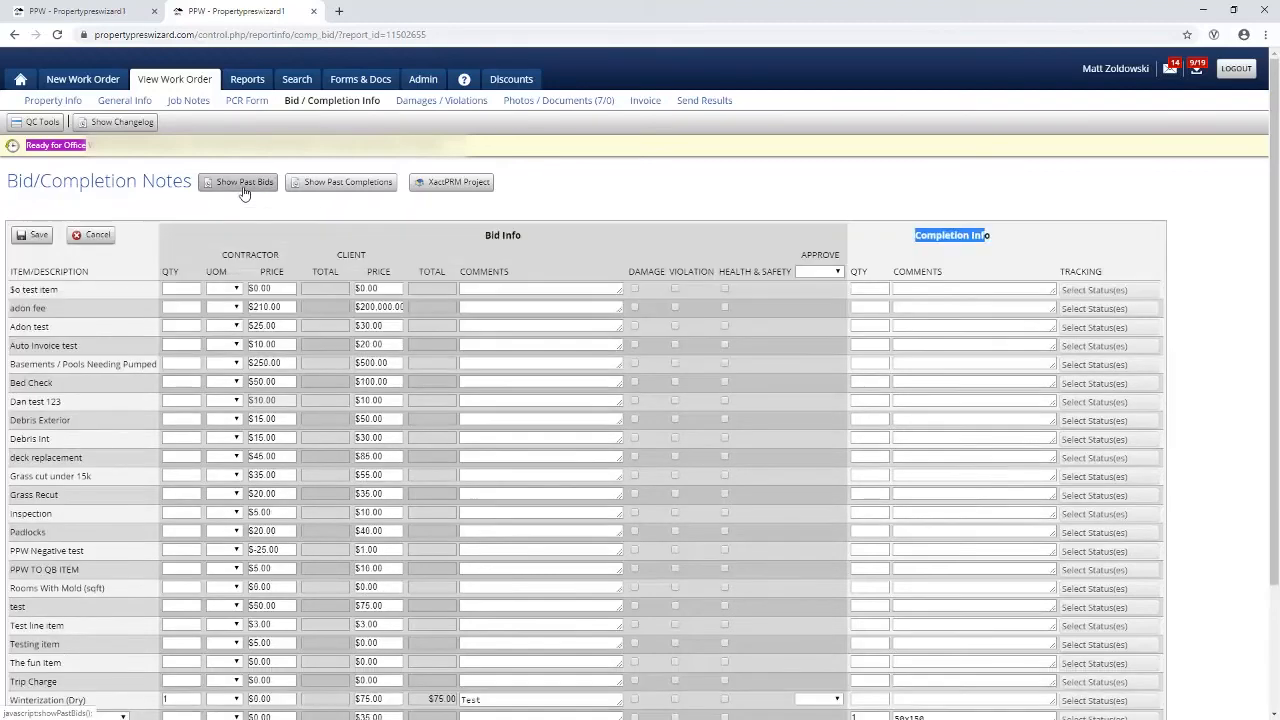
{"action": "left_click", "coordinate": [316, 192]}
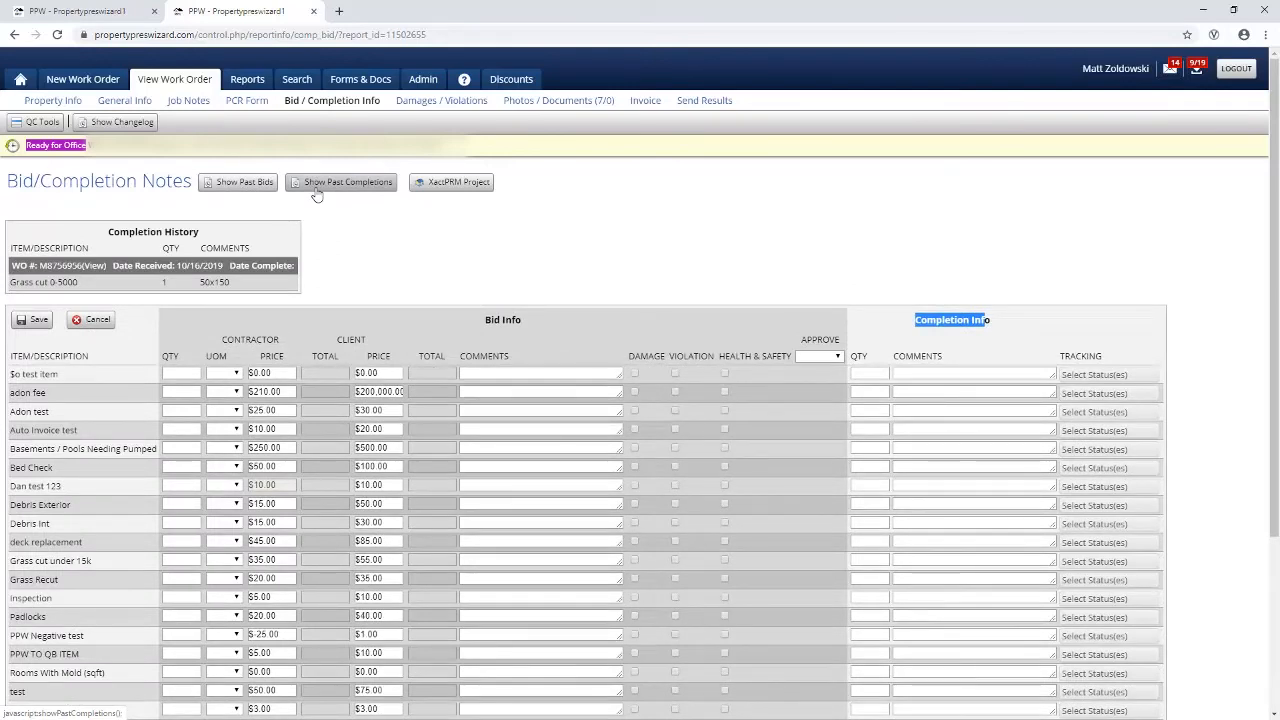
{"action": "left_click", "coordinate": [316, 193]}
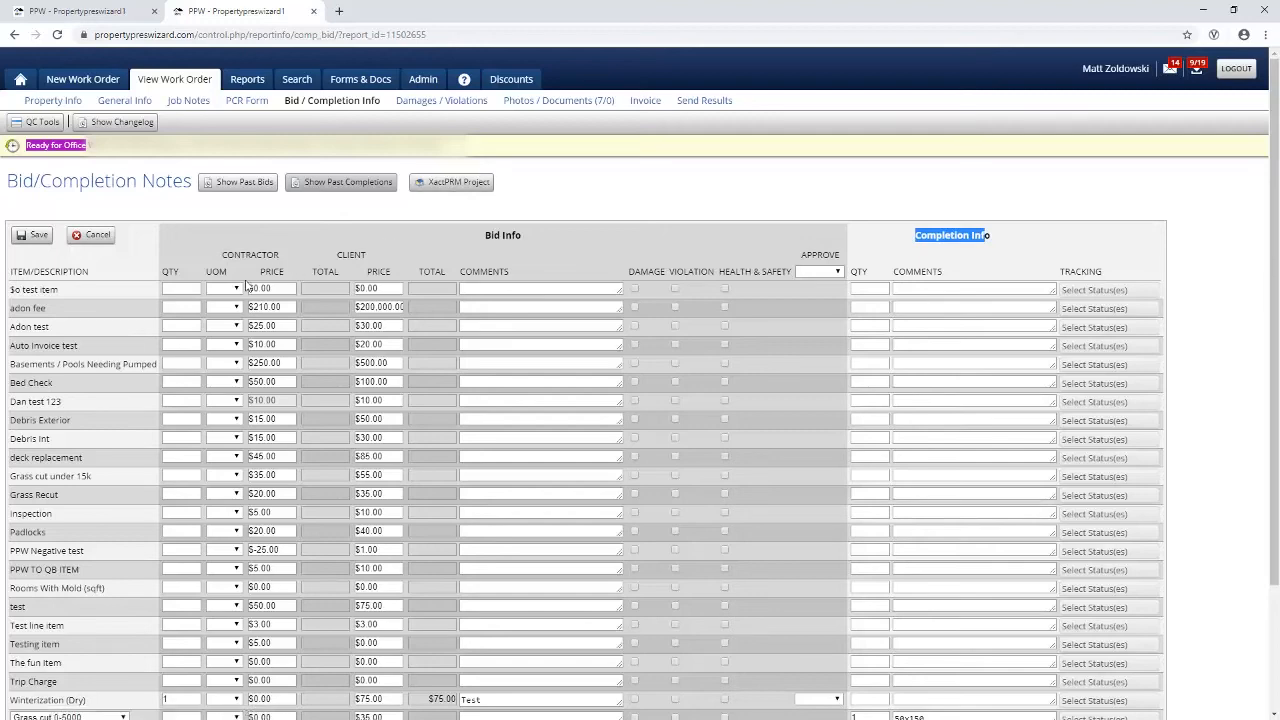
- Look over the bid line items and flag the first one, "$o test item", as both damage and violation
{"action": "scroll", "coordinate": [213, 486], "scroll_direction": "down", "scroll_amount": 2}
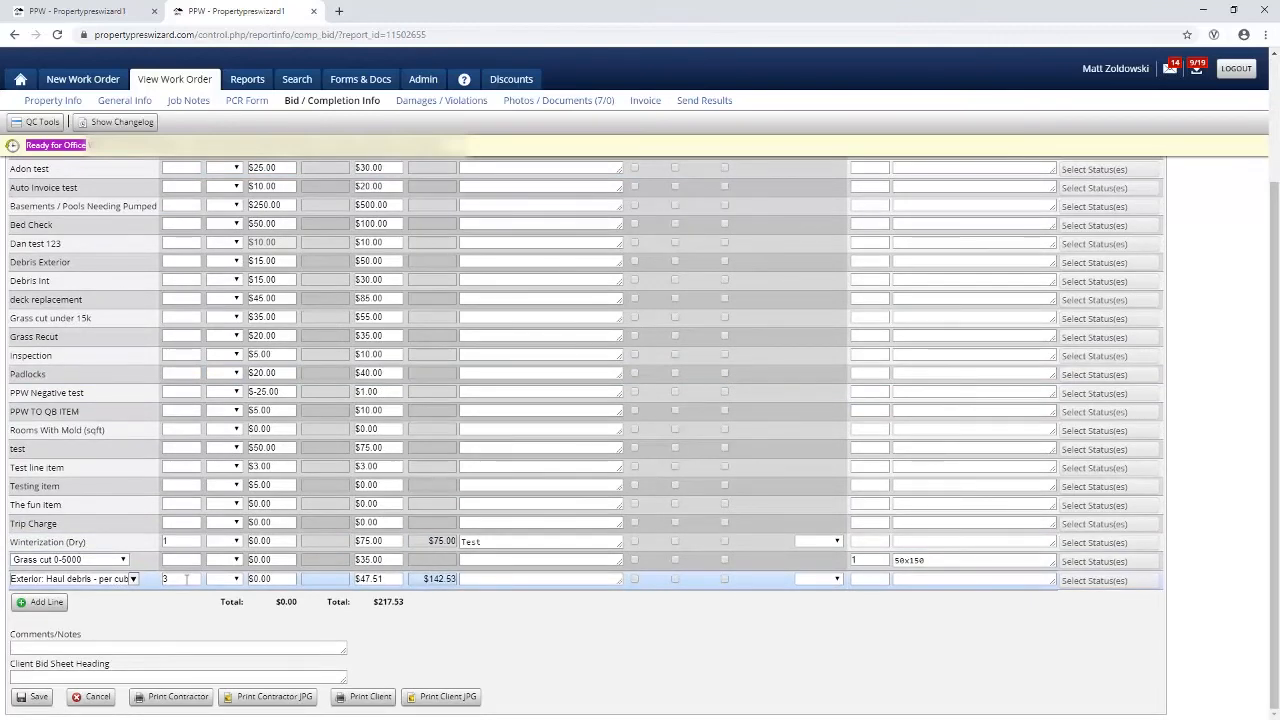
{"action": "scroll", "coordinate": [297, 347], "scroll_direction": "up", "scroll_amount": 2}
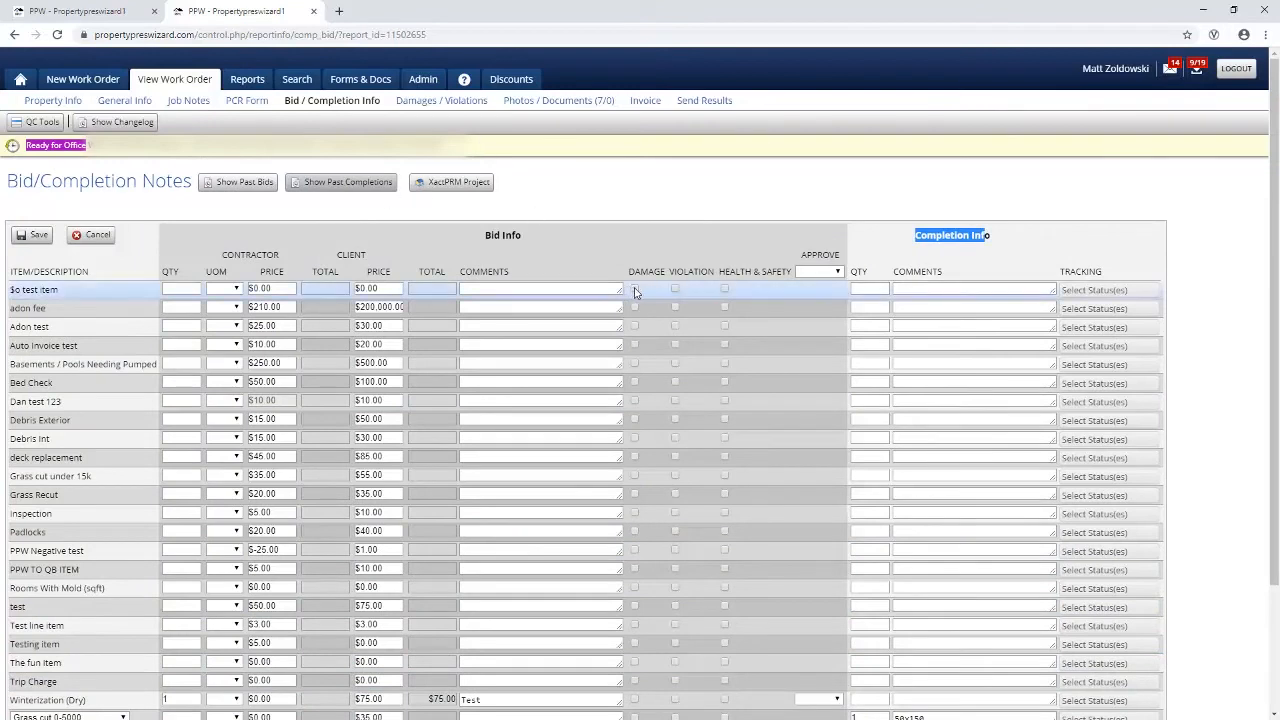
{"action": "left_click", "coordinate": [634, 289]}
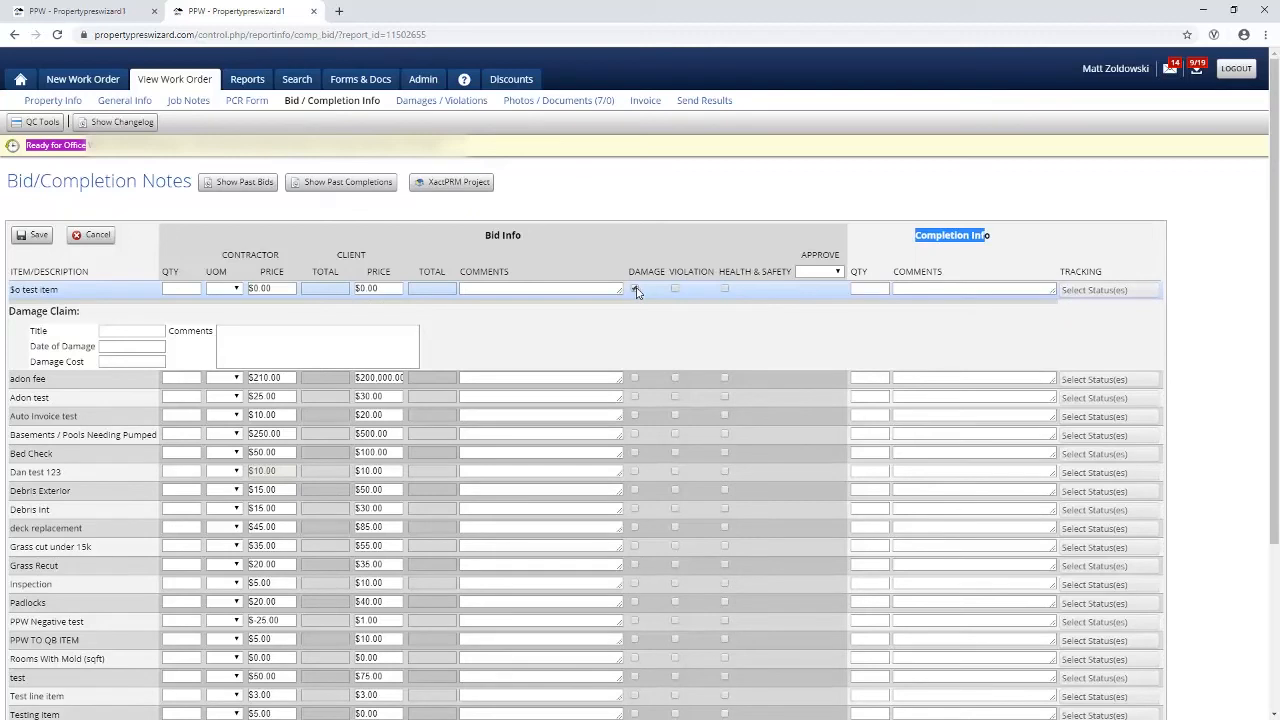
{"action": "left_click", "coordinate": [675, 289]}
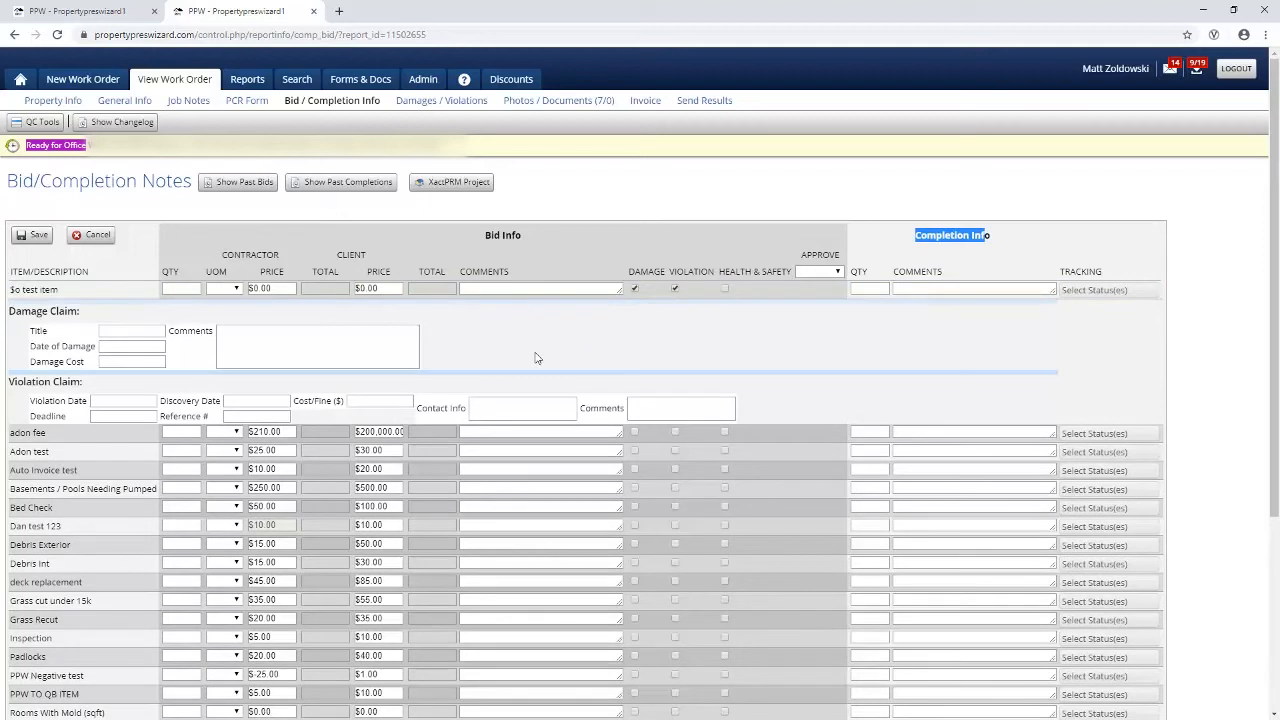
- Review the work order's photos, checking the date range and max distance, the Winterization (Dry) photos, and the photo location map
{"action": "left_click", "coordinate": [555, 103]}
{"action": "left_click", "coordinate": [706, 112]}
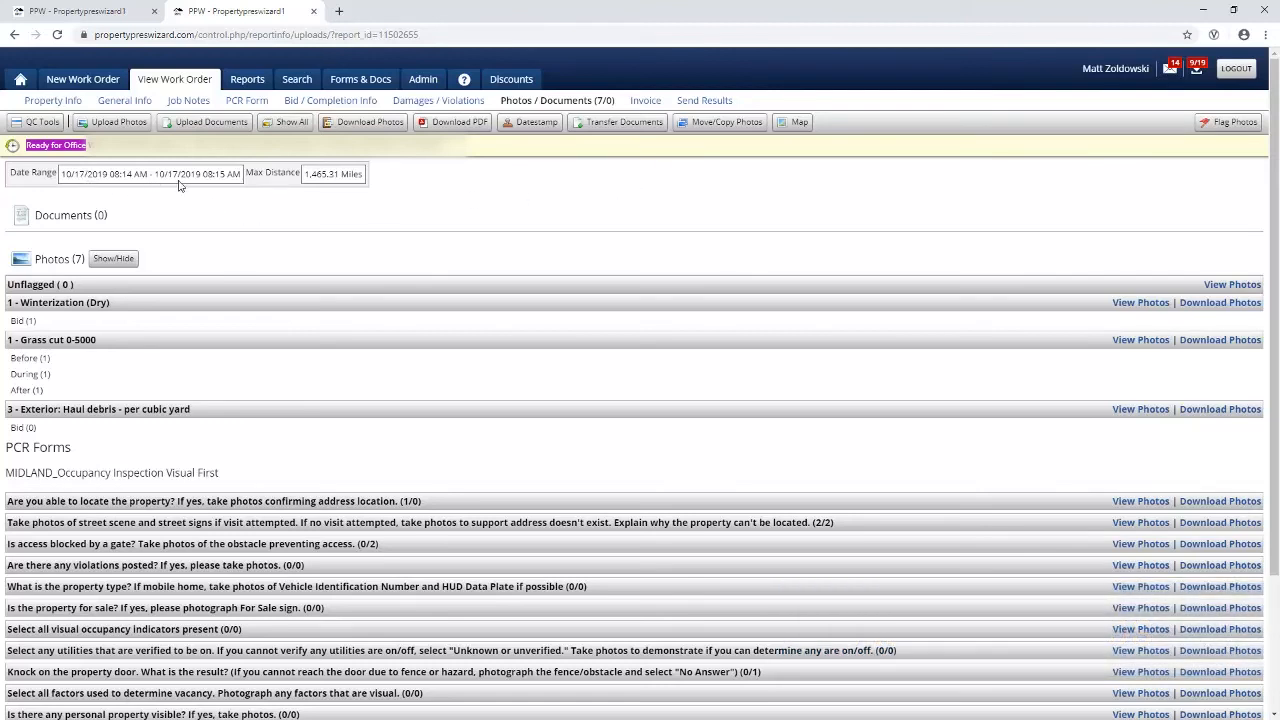
{"action": "left_click_drag", "start_coordinate": [263, 172], "coordinate": [281, 173]}
{"action": "left_click", "coordinate": [1122, 310]}
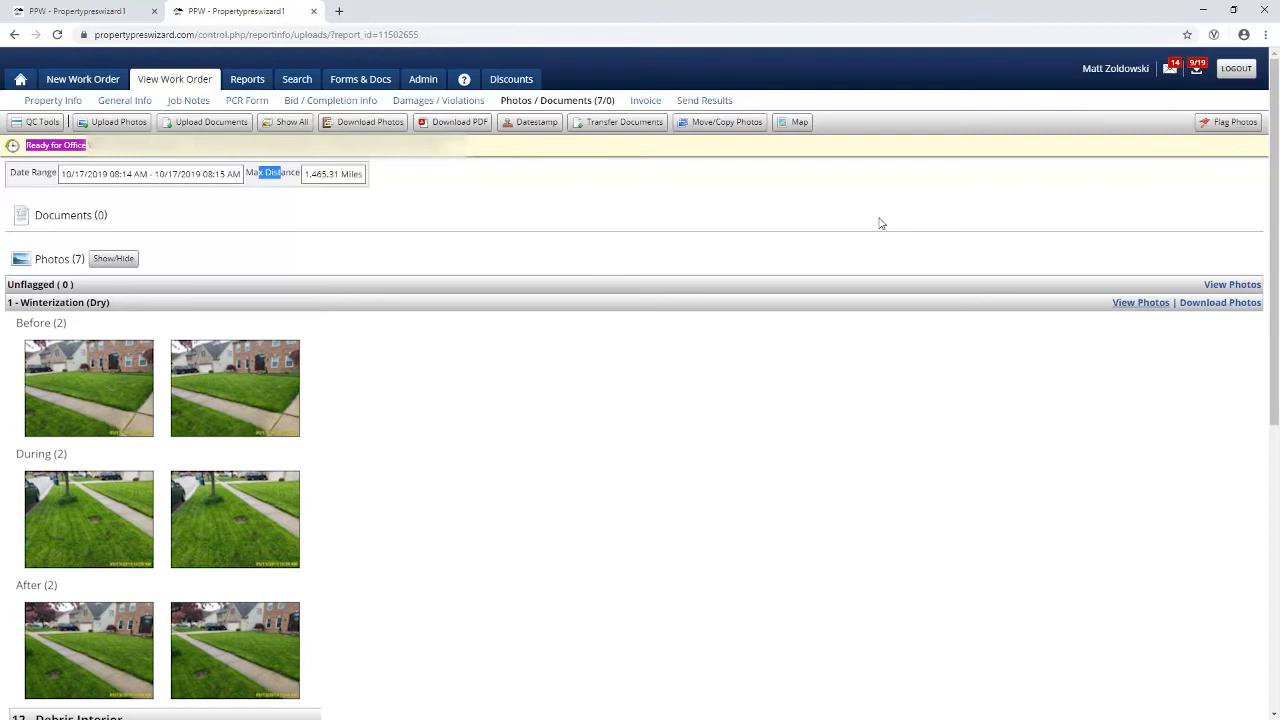
{"action": "left_click", "coordinate": [798, 123]}
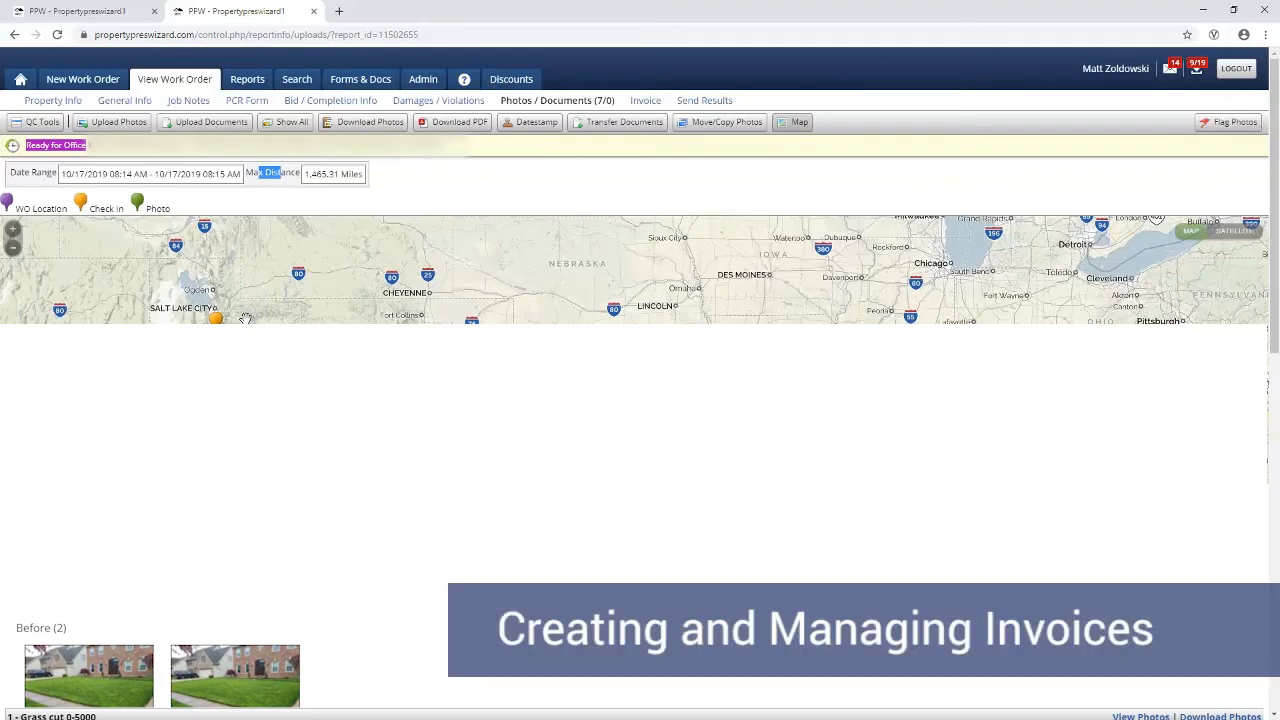
- Review the work order's contractor and client invoice and payment sections, and examine the transfer sections of Send Results
{"action": "left_click", "coordinate": [645, 100]}
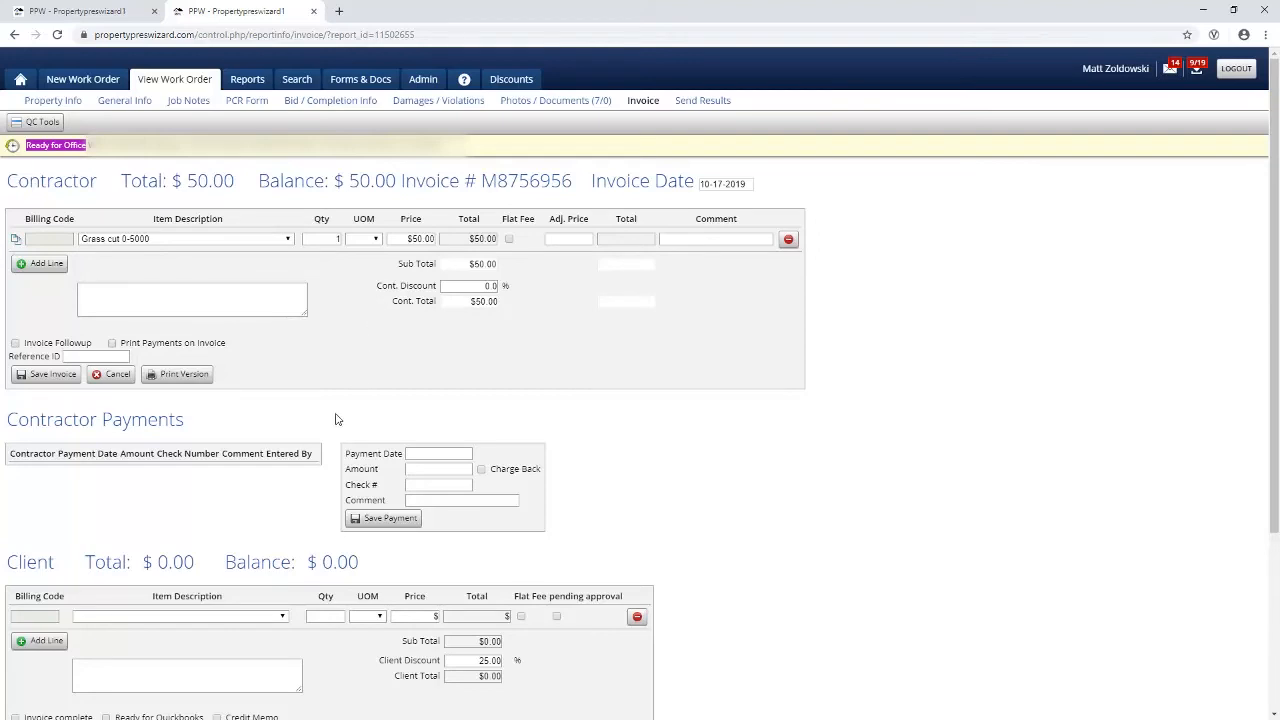
{"action": "scroll", "coordinate": [259, 496], "scroll_direction": "down", "scroll_amount": 3}
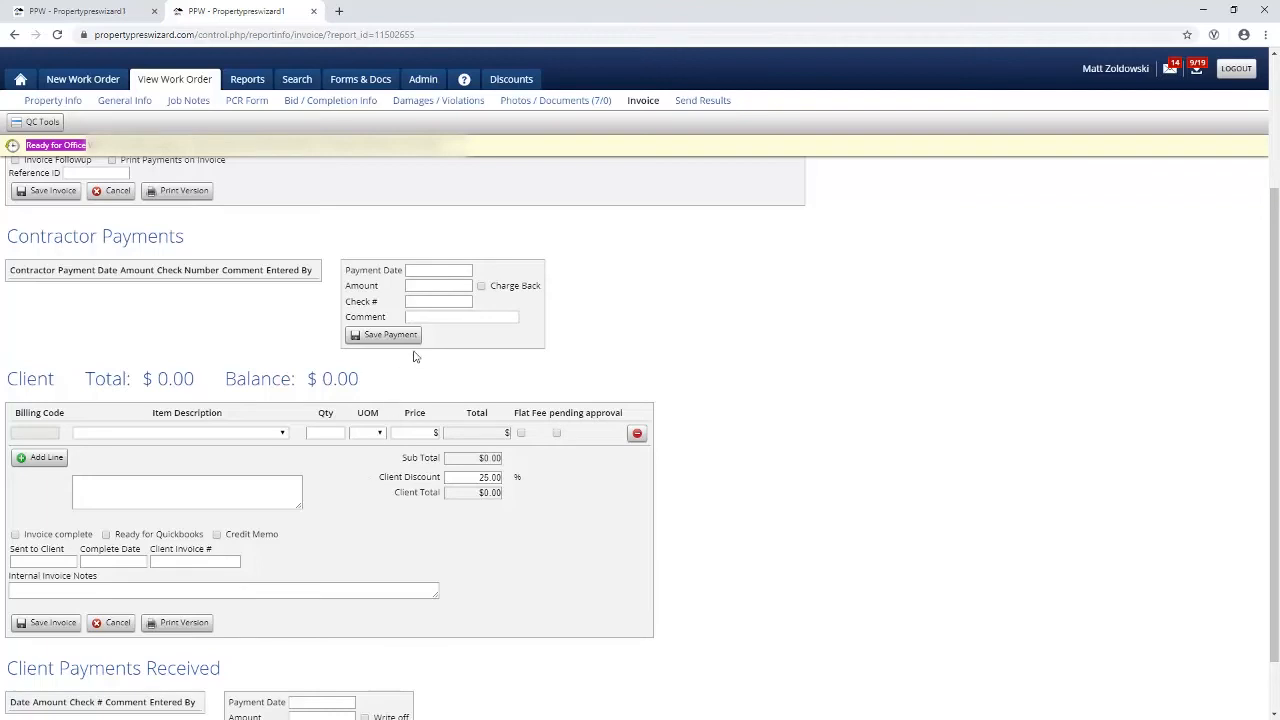
{"action": "left_click", "coordinate": [708, 101]}
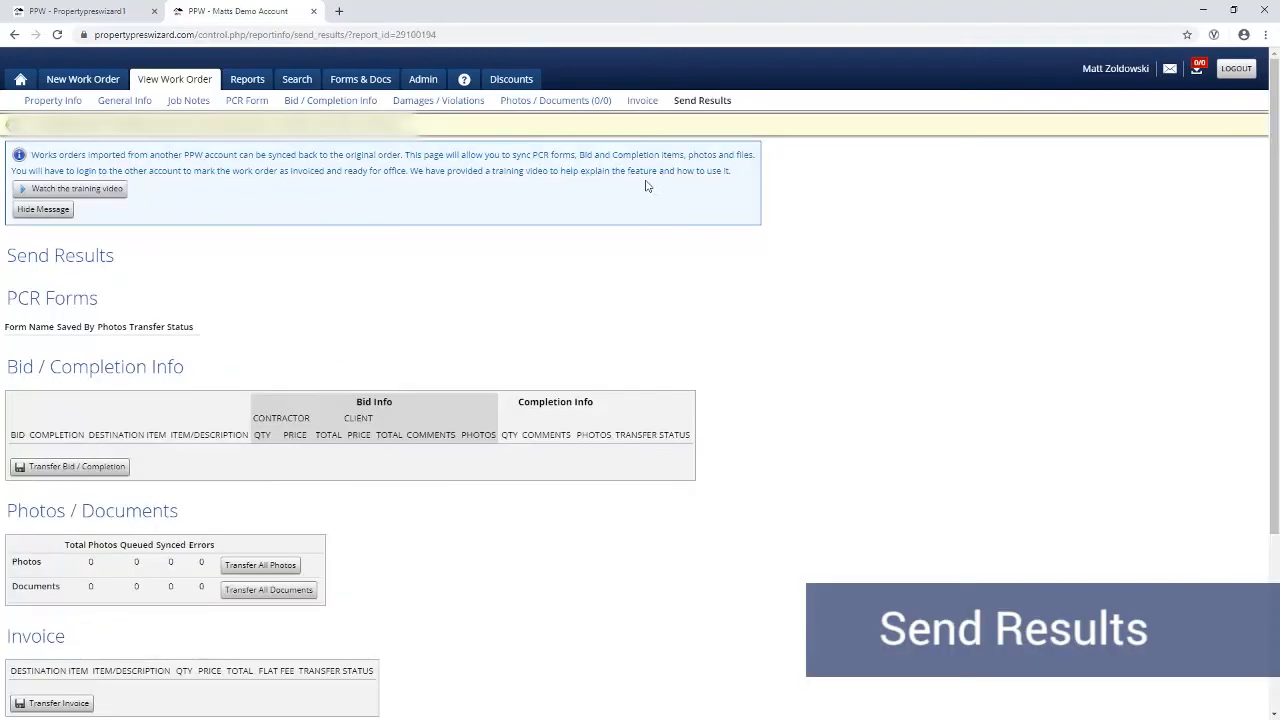
{"action": "scroll", "coordinate": [645, 185], "scroll_direction": "down", "scroll_amount": 1}
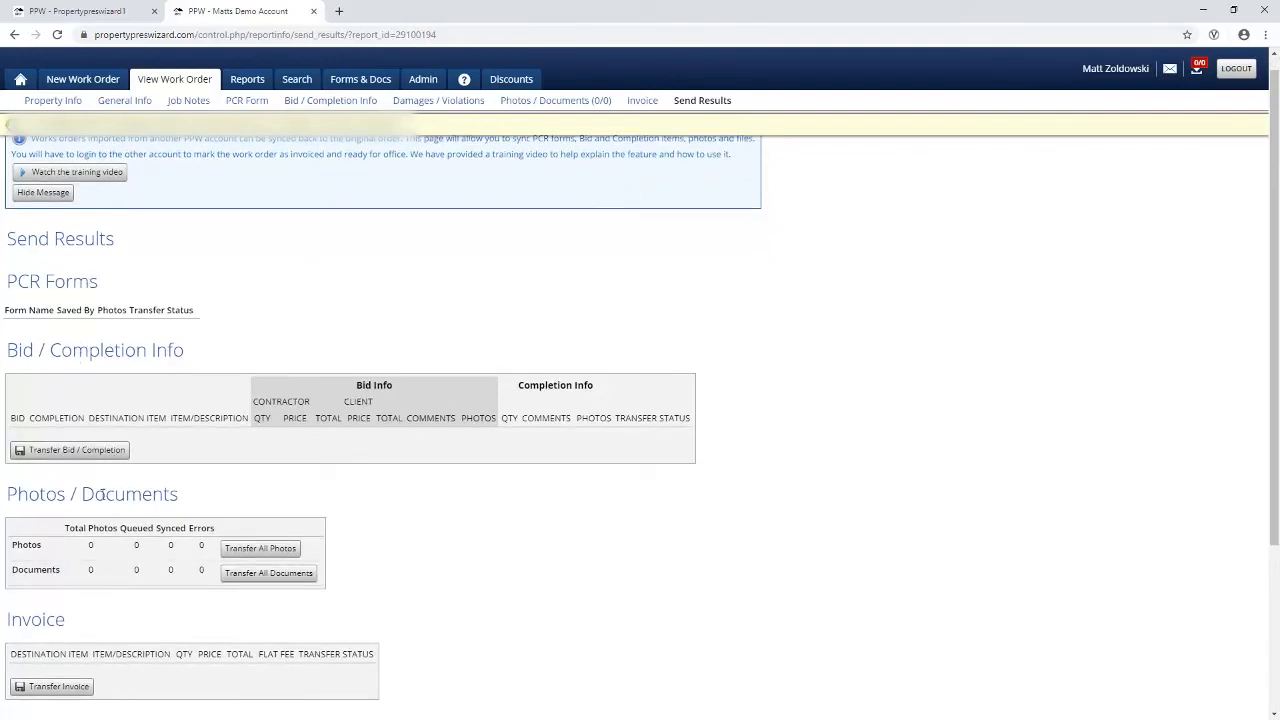
{"action": "scroll", "coordinate": [67, 575], "scroll_direction": "down", "scroll_amount": 2}
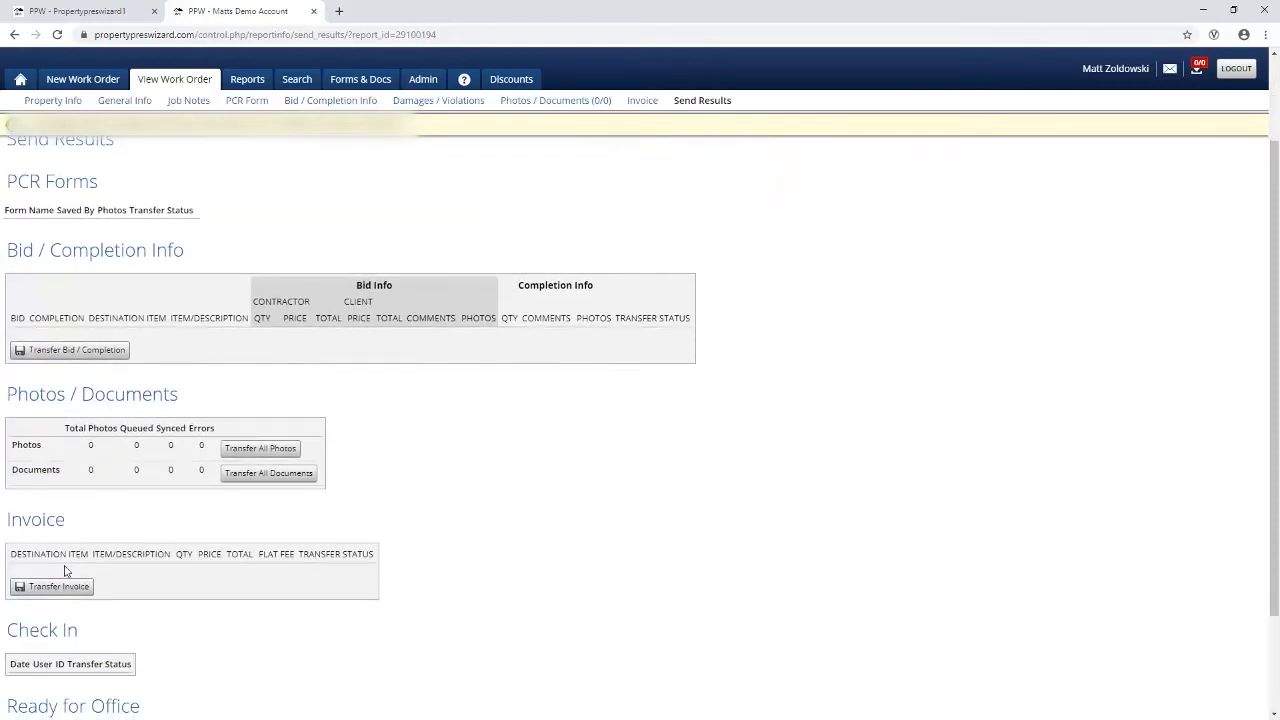
{"action": "scroll", "coordinate": [60, 600], "scroll_direction": "down", "scroll_amount": 1}
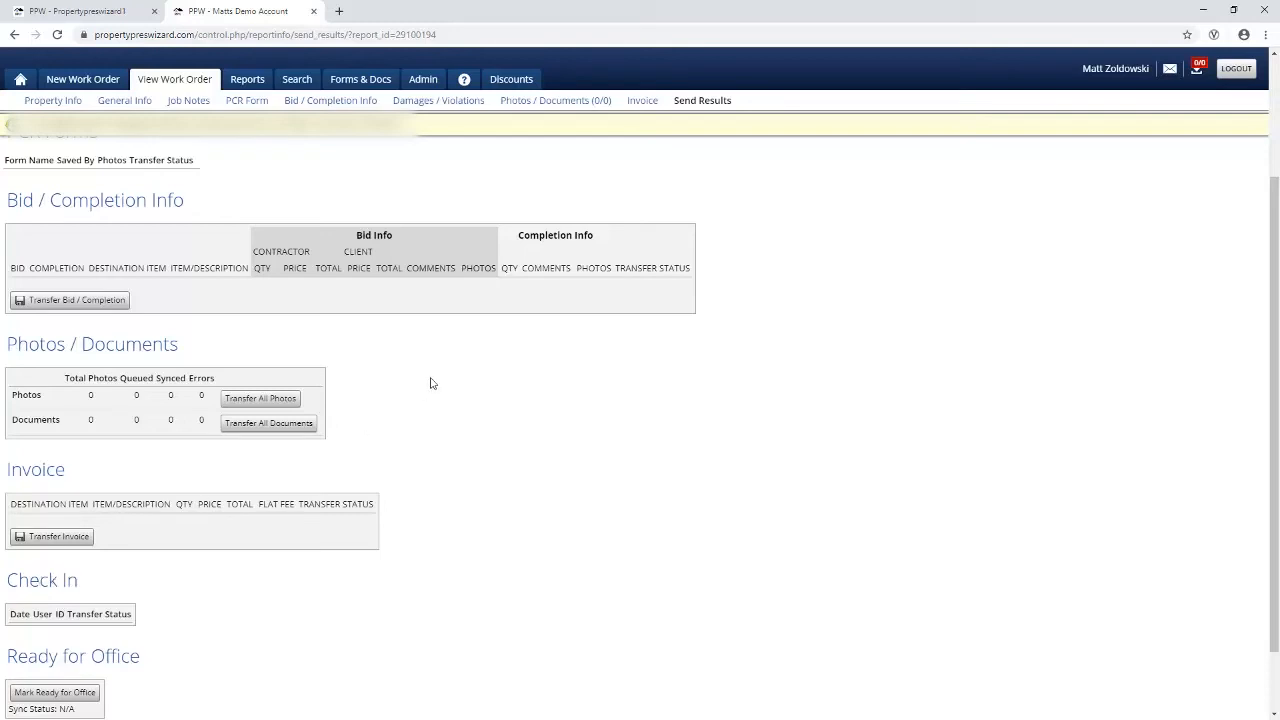
- View the client companies available in the Invoice - Import Client Payment Info report, and return to the reports list
{"action": "left_click", "coordinate": [257, 86]}
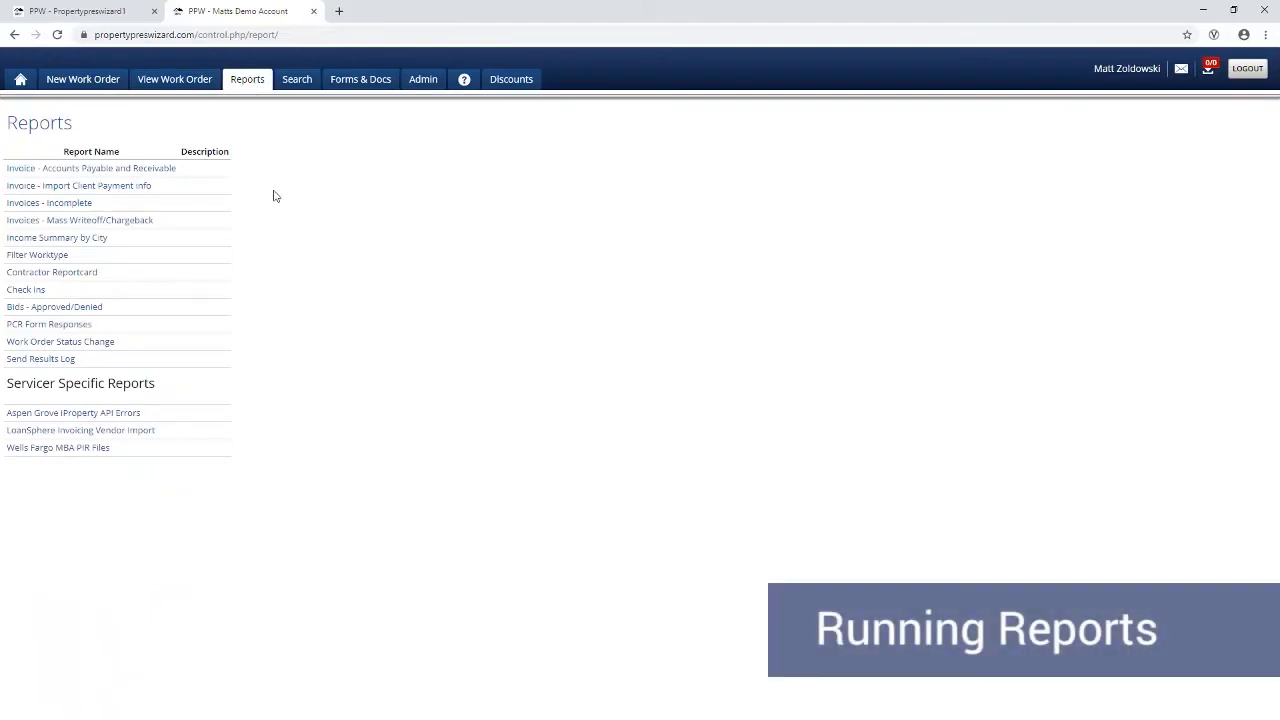
{"action": "left_click", "coordinate": [130, 188]}
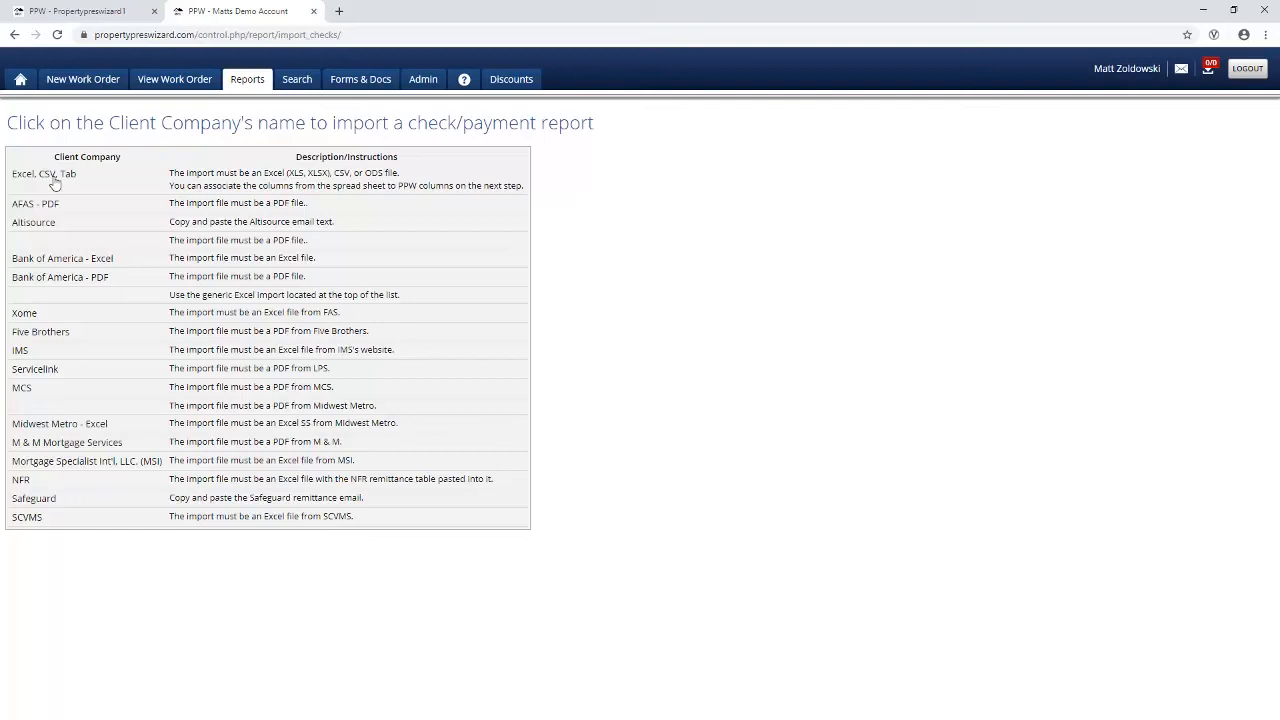
{"action": "left_click", "coordinate": [244, 82]}
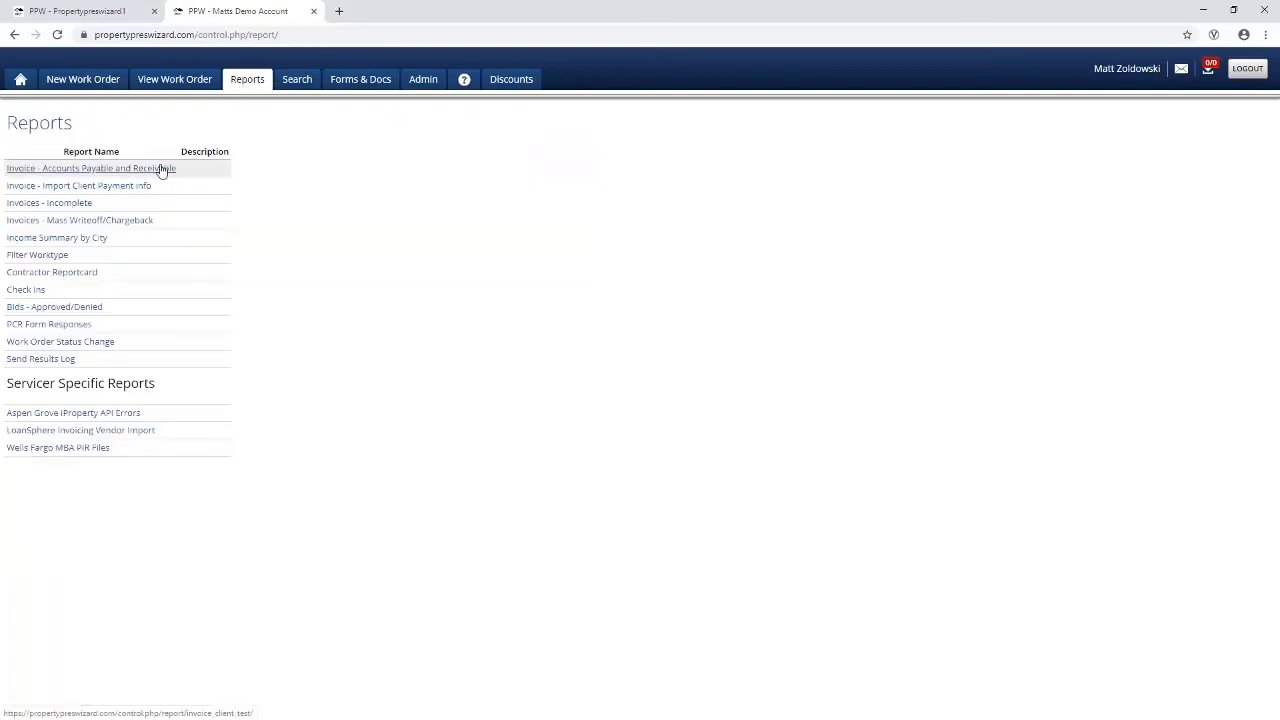
- Open the Invoice - Accounts Payable and Receivable report and set the invoice date range to 010119 through 101519
{"action": "left_click", "coordinate": [160, 169]}
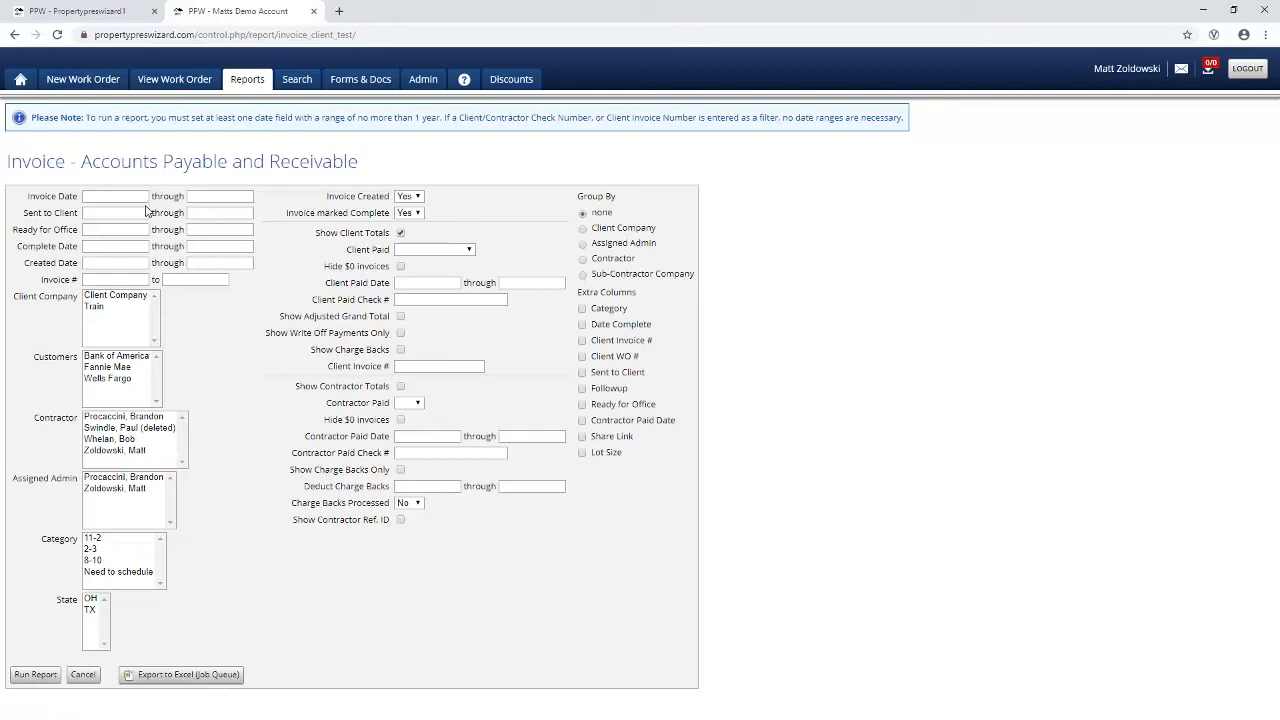
{"action": "left_click", "coordinate": [129, 198]}
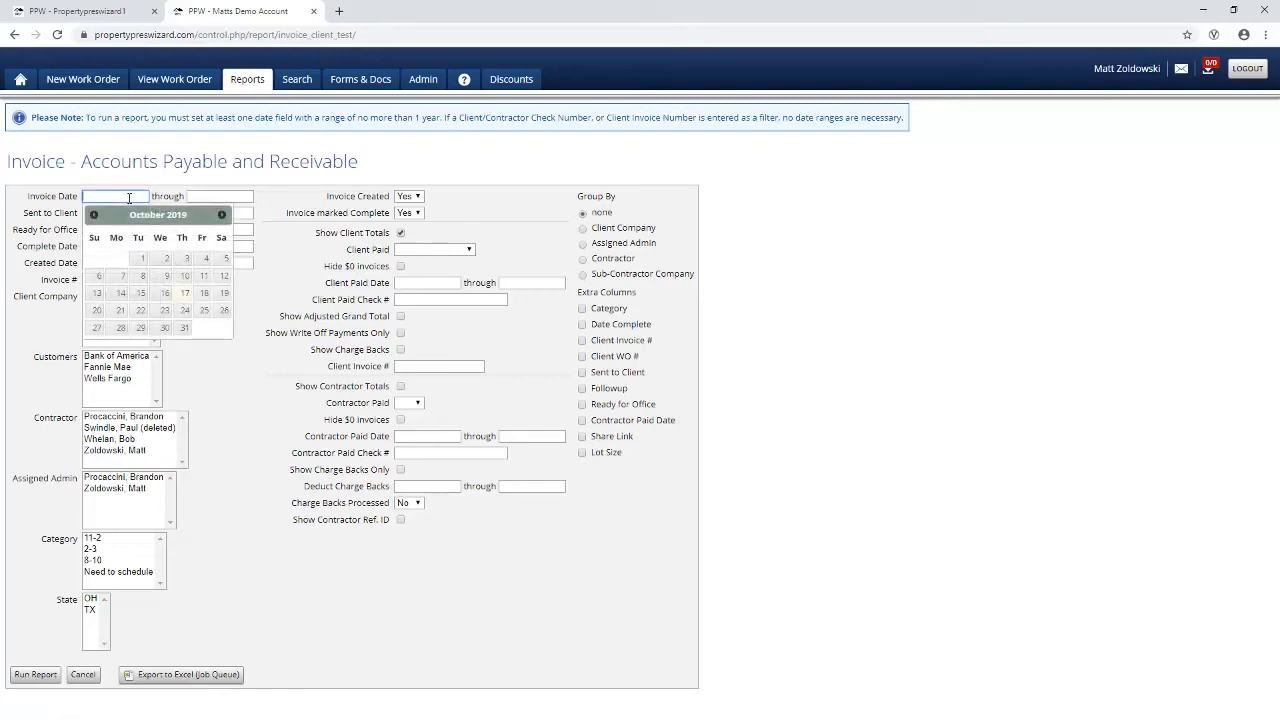
{"action": "type", "text": "010119"}
{"action": "key", "text": "Tab"}
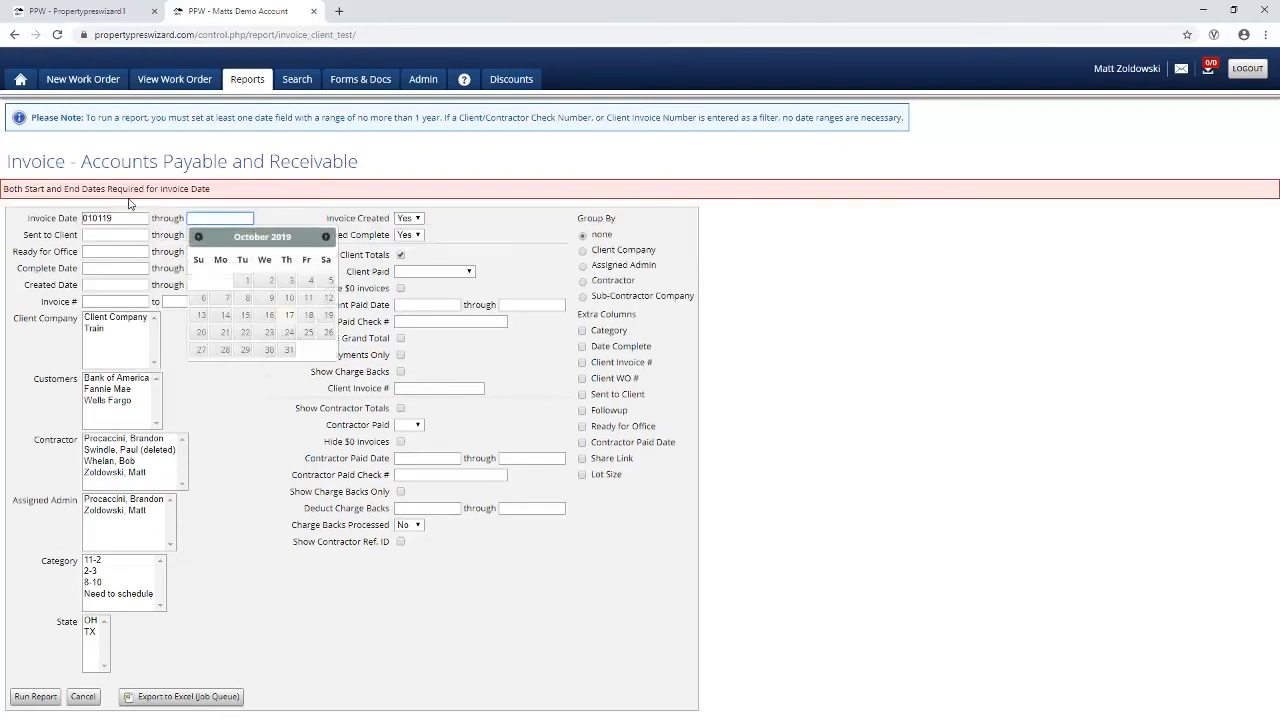
{"action": "type", "text": "101519"}
{"action": "key", "text": "Tab"}
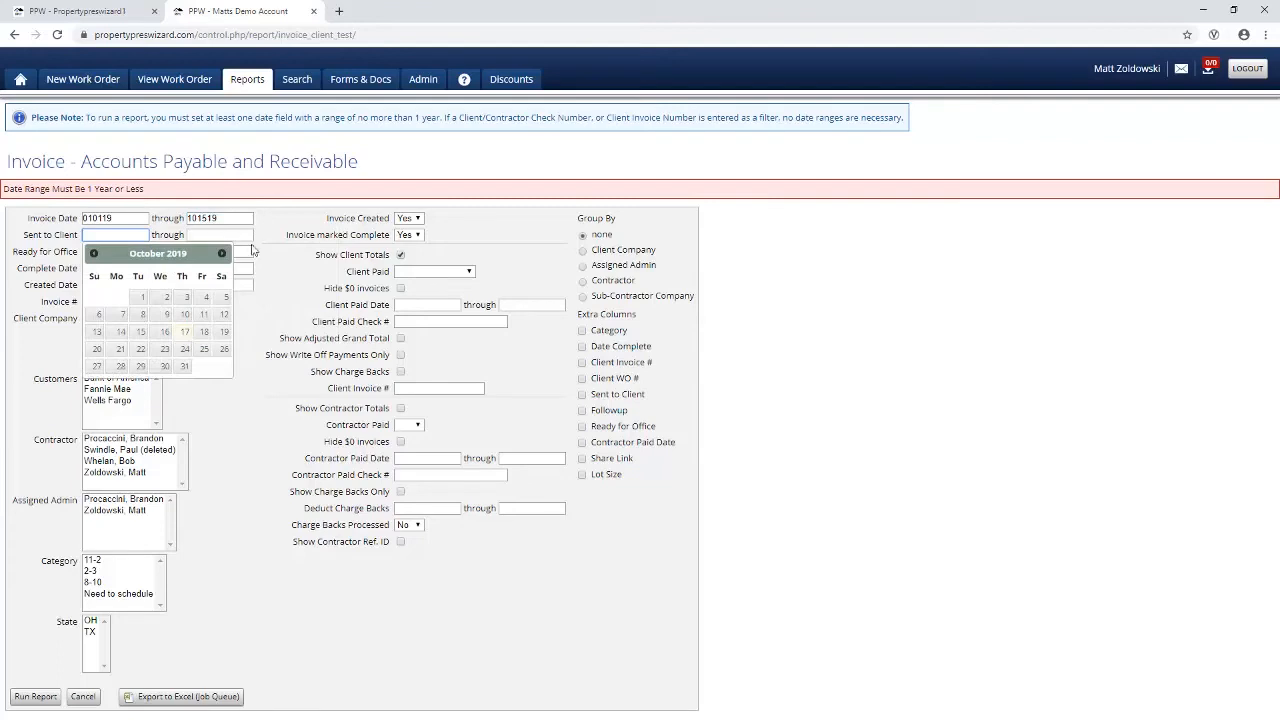
- Filter the Accounts Payable and Receivable report to Client Paid Full and Partially, show contractor totals, and set Contractor Paid to No
{"action": "left_click", "coordinate": [284, 257]}
{"action": "left_click", "coordinate": [413, 276]}
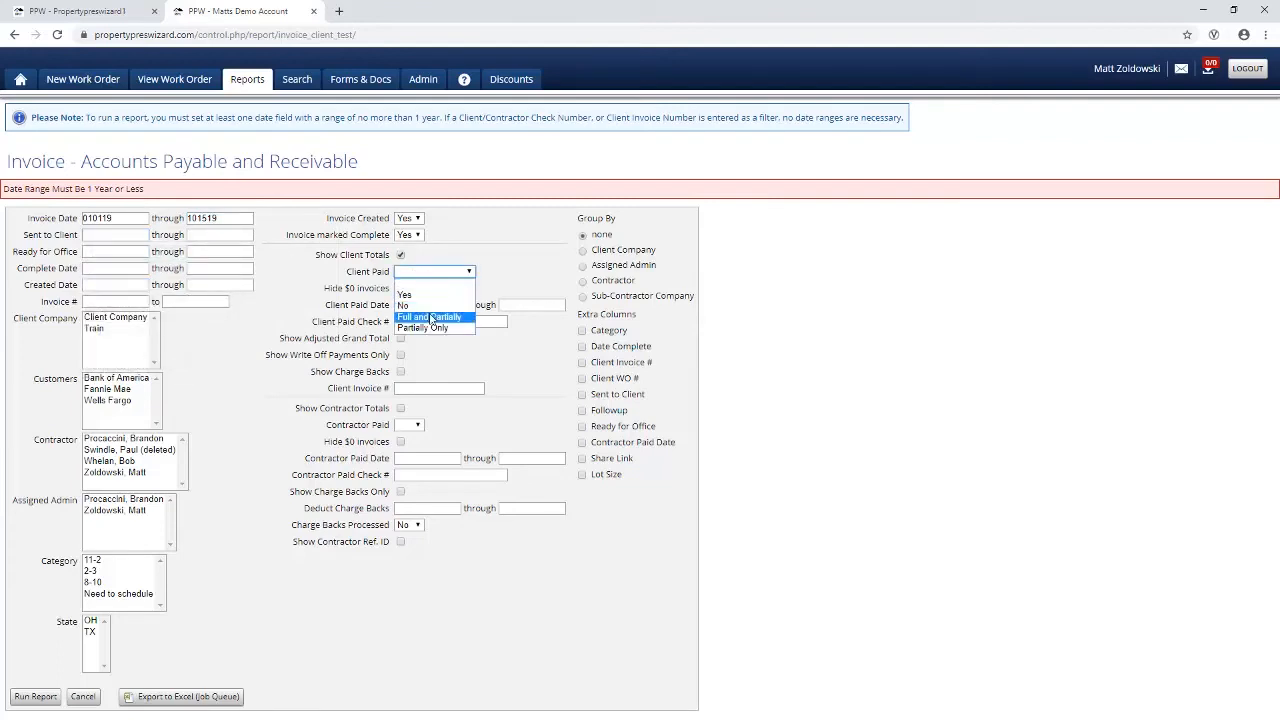
{"action": "left_click", "coordinate": [430, 316]}
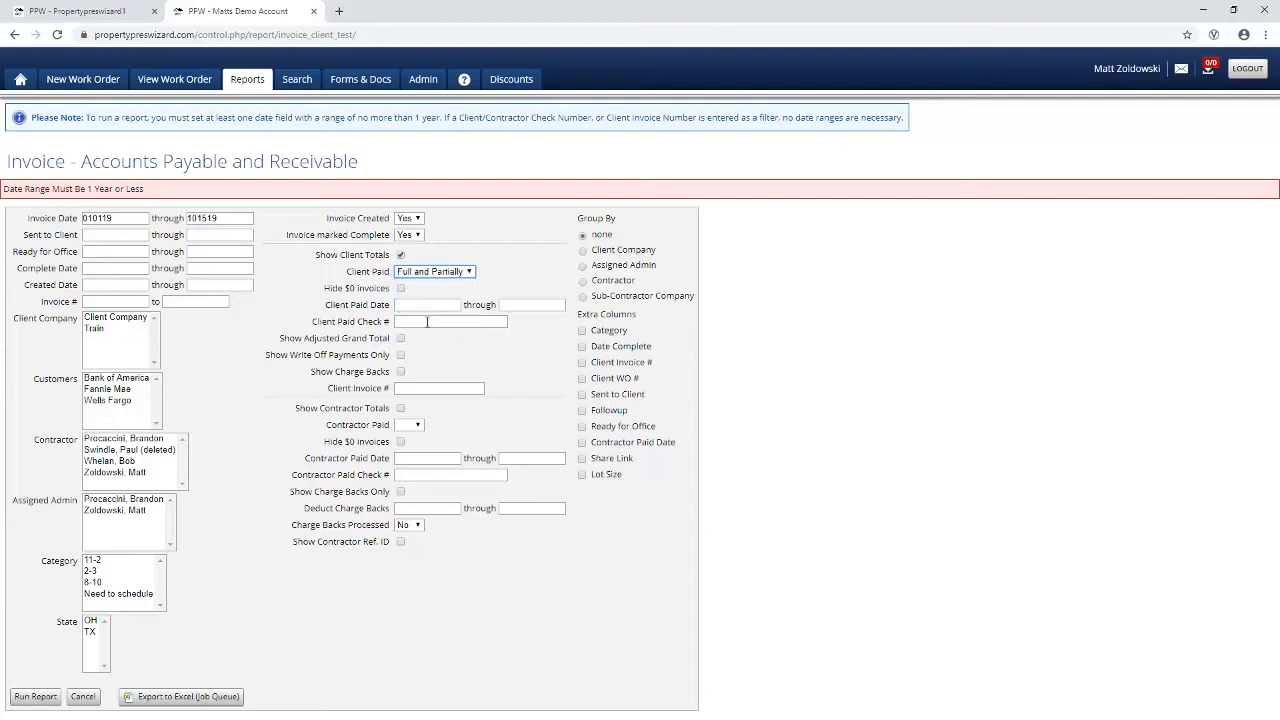
{"action": "left_click", "coordinate": [401, 409]}
{"action": "left_click", "coordinate": [410, 425]}
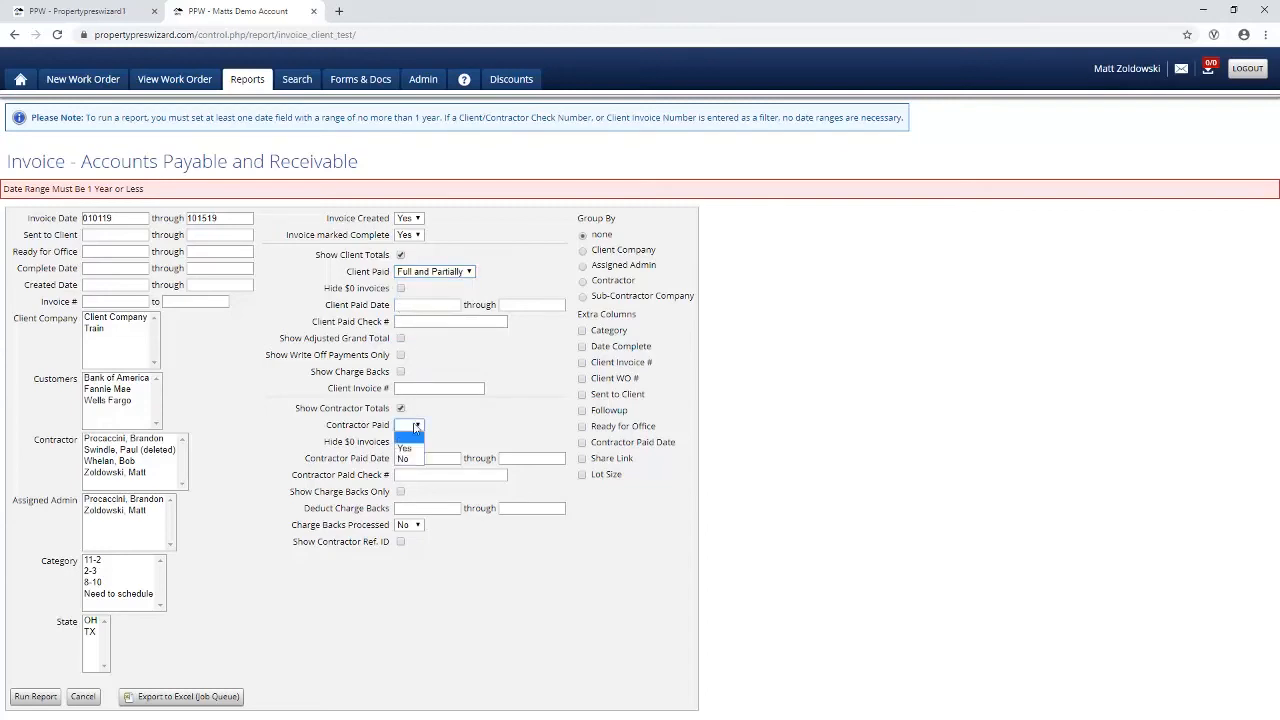
{"action": "left_click", "coordinate": [410, 450]}
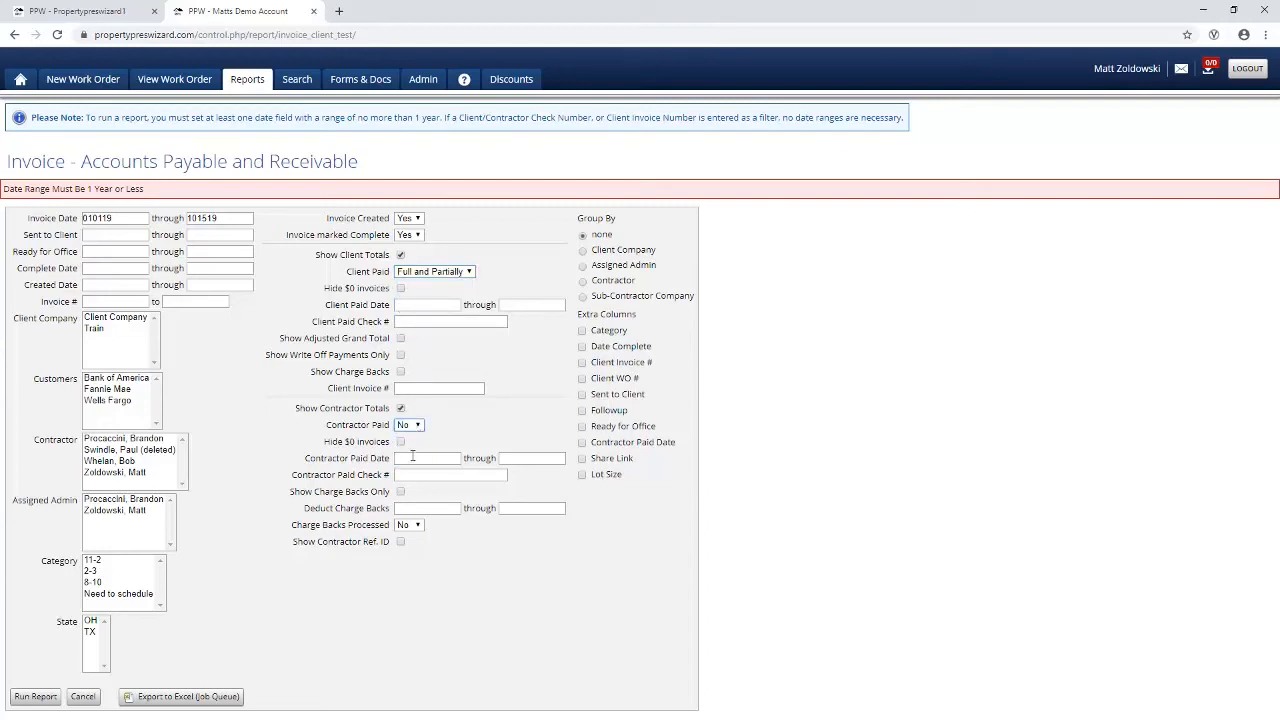
- Group the Accounts Payable and Receivable report by contractor, run it, and view the resulting totals
{"action": "left_click", "coordinate": [583, 282]}
{"action": "left_click", "coordinate": [36, 696]}
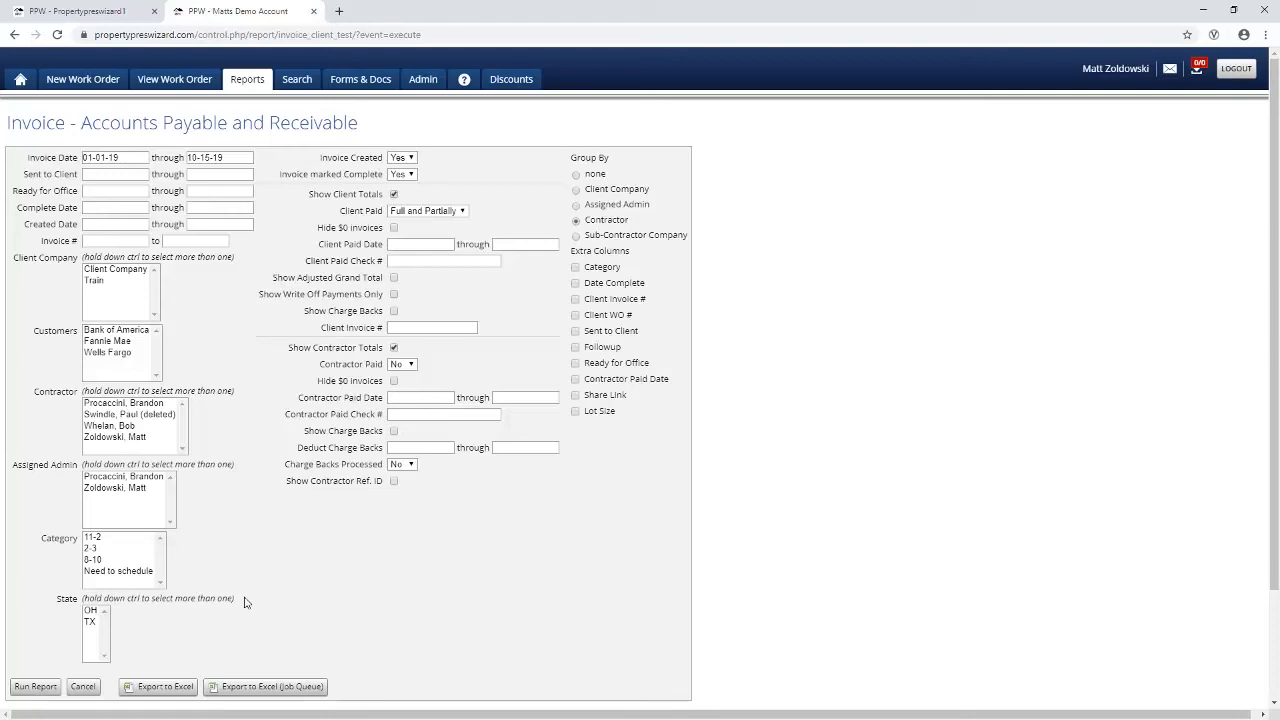
{"action": "scroll", "coordinate": [244, 602], "scroll_direction": "down", "scroll_amount": 2}
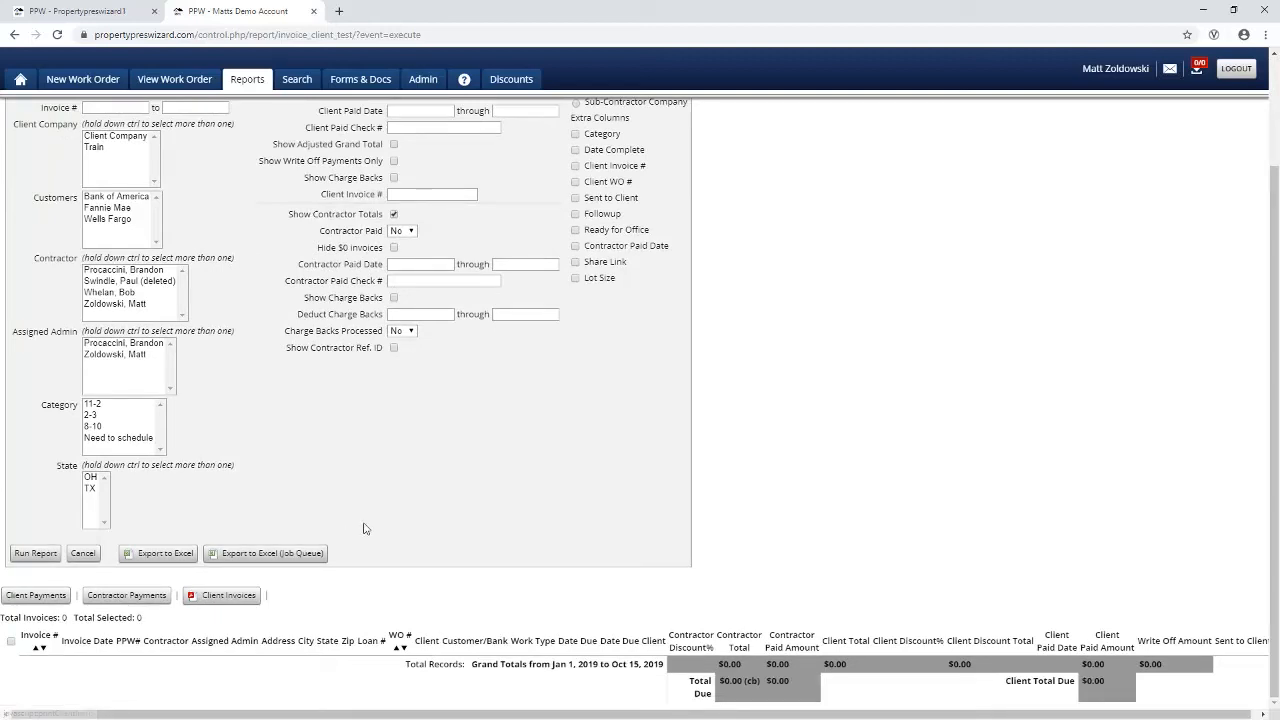
- Open the form for adding a file to Forms & Docs and enable auto-assign to work orders to view its criteria
{"action": "left_click", "coordinate": [362, 84]}
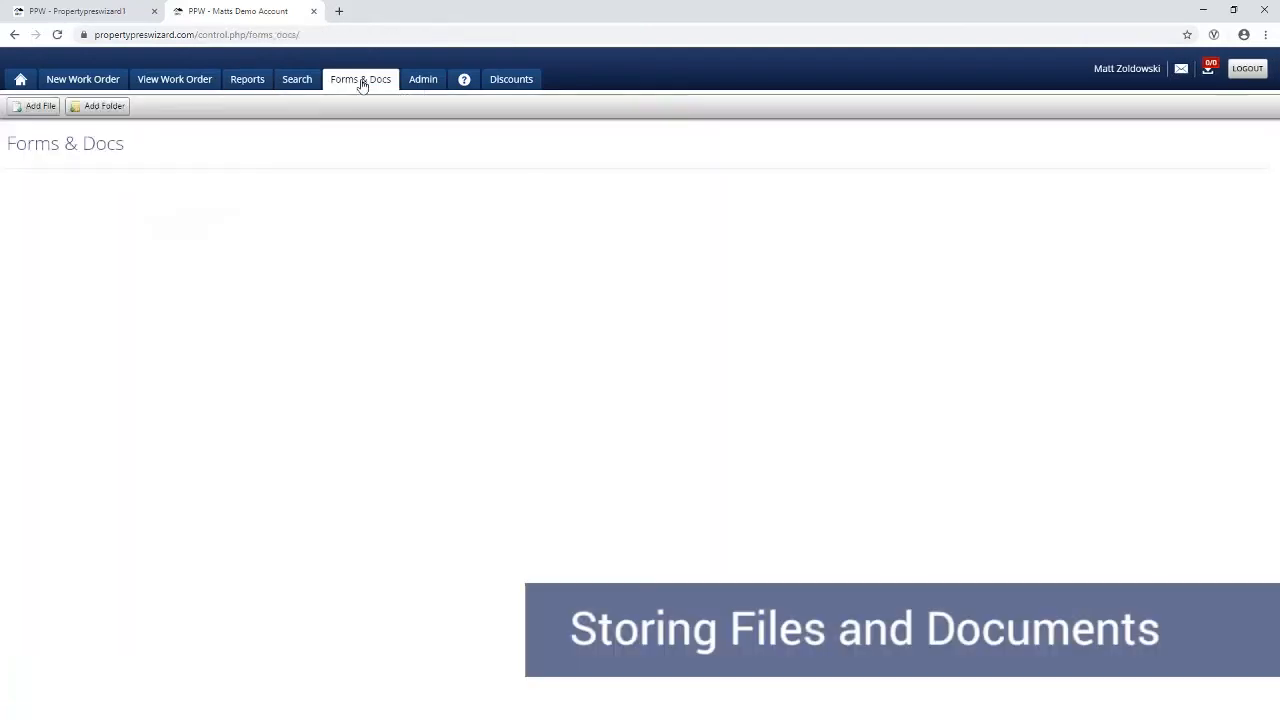
{"action": "left_click", "coordinate": [33, 112]}
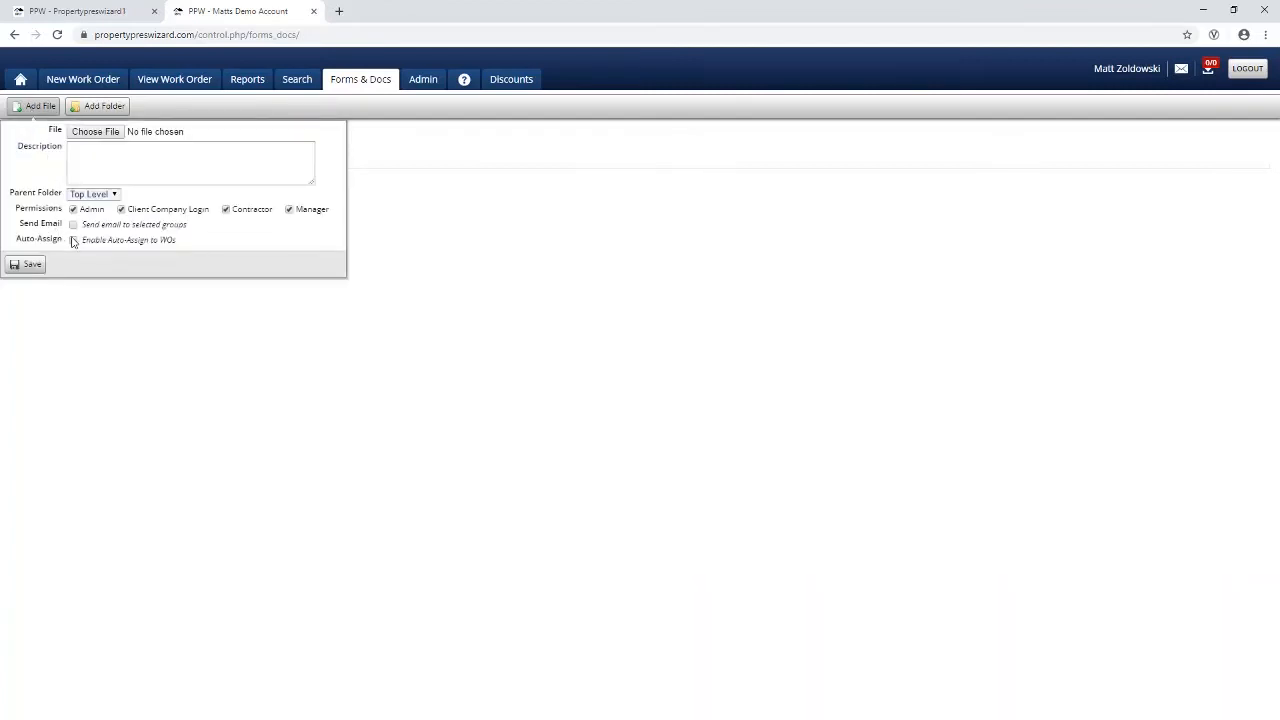
{"action": "left_click", "coordinate": [73, 240]}
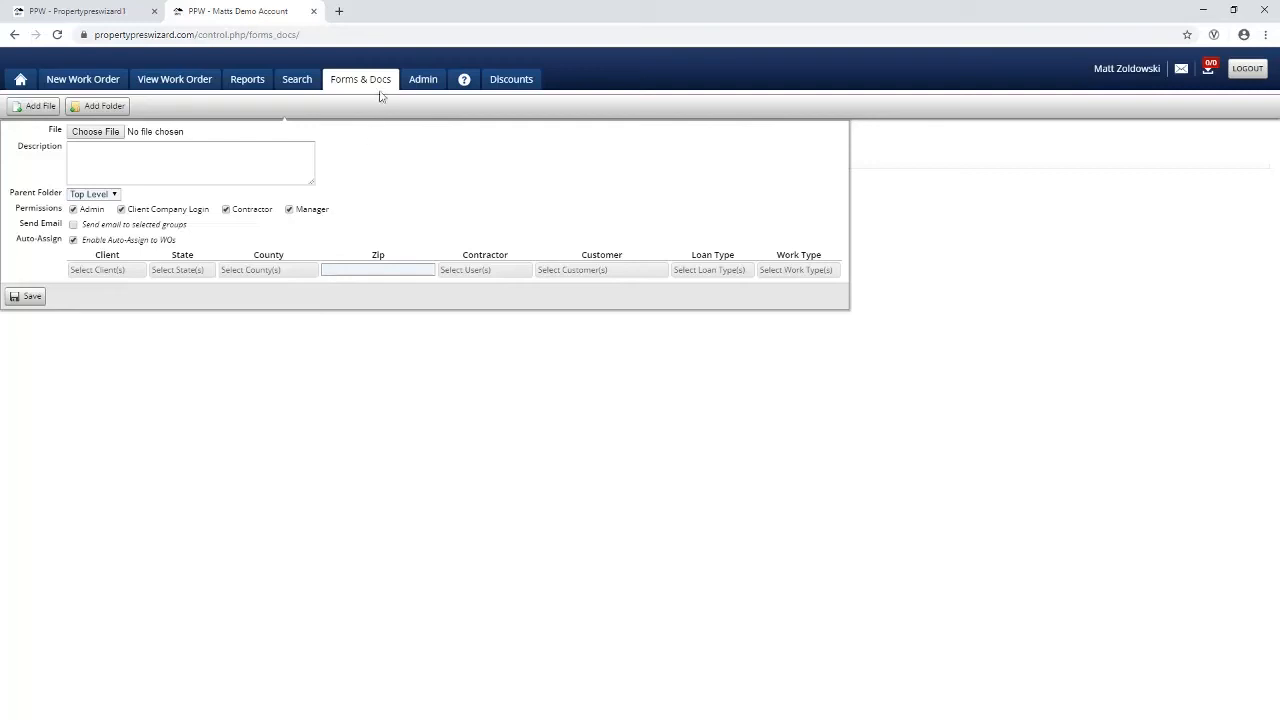
- Open the Admin group in the admin group settings and examine its permissions
{"action": "left_click", "coordinate": [419, 84]}
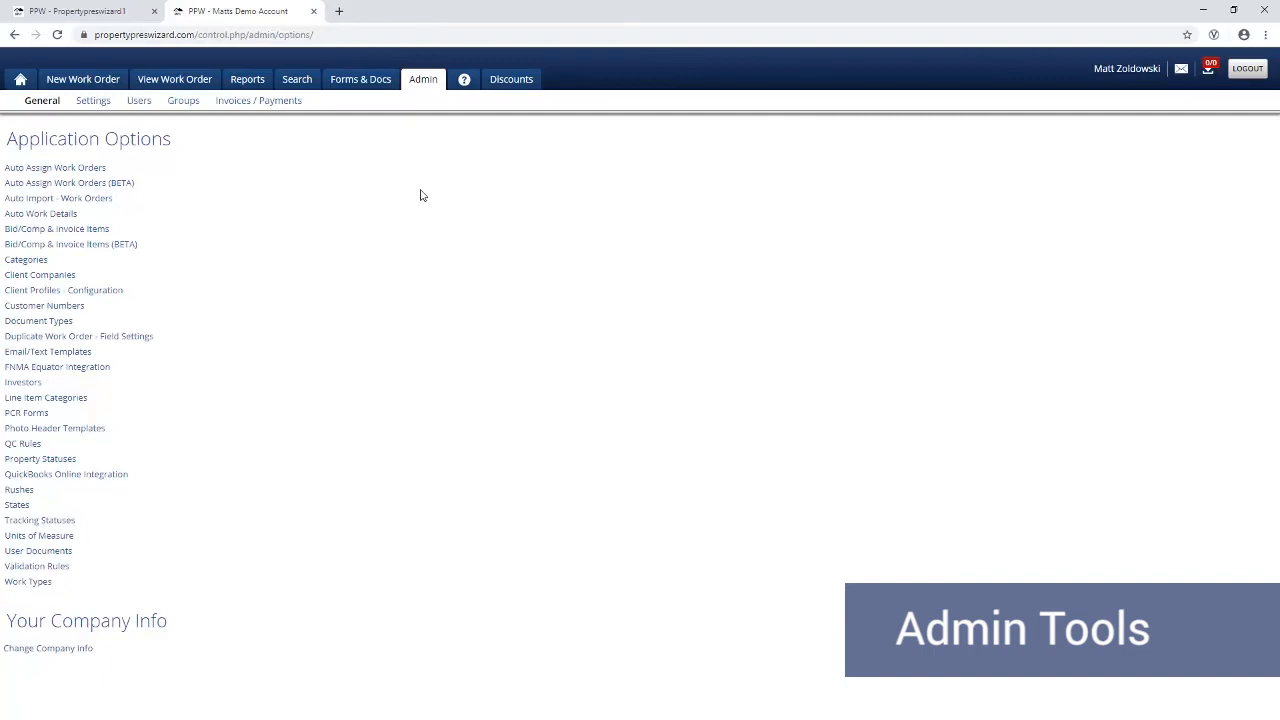
{"action": "left_click", "coordinate": [183, 101]}
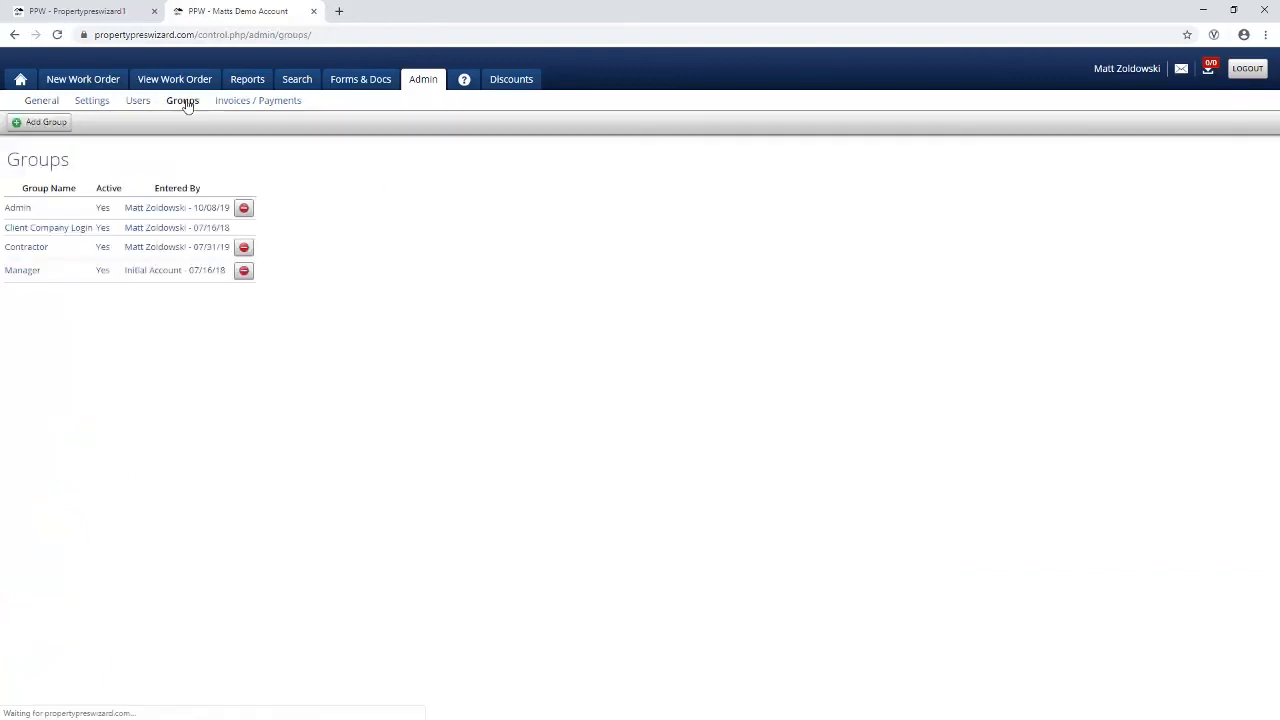
{"action": "left_click", "coordinate": [18, 209]}
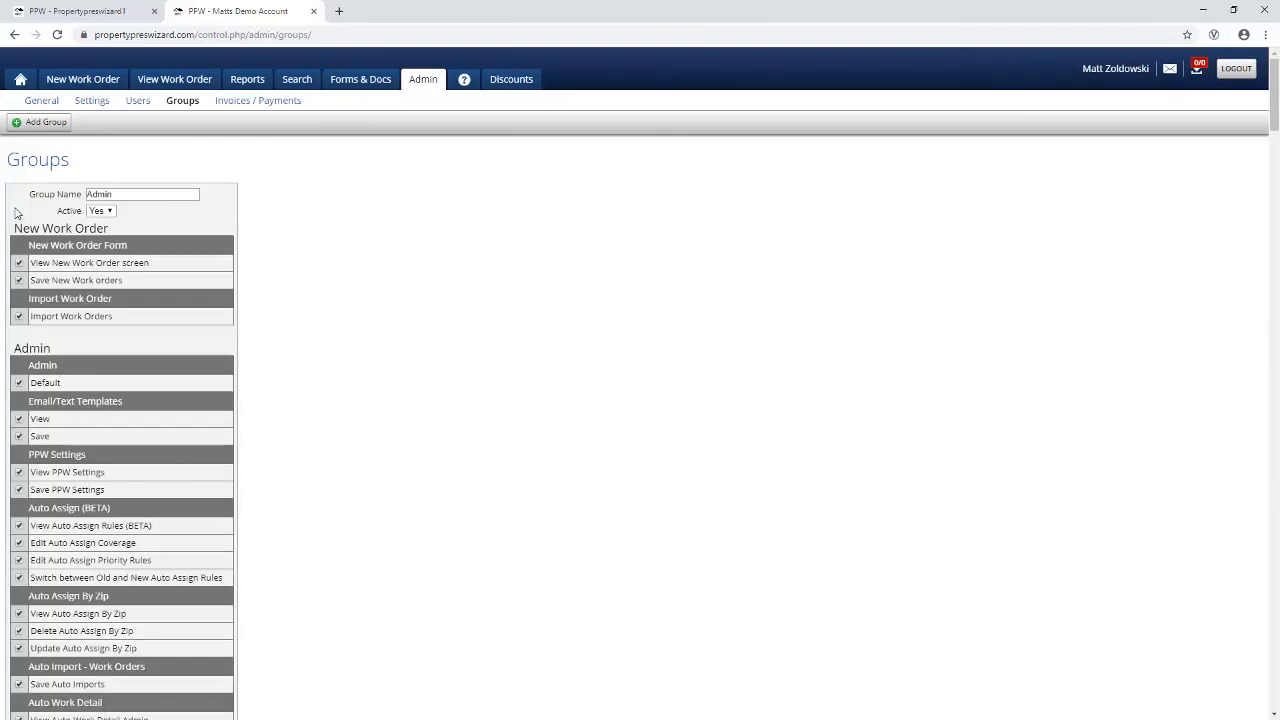
{"action": "scroll", "coordinate": [18, 216], "scroll_direction": "down", "scroll_amount": 3}
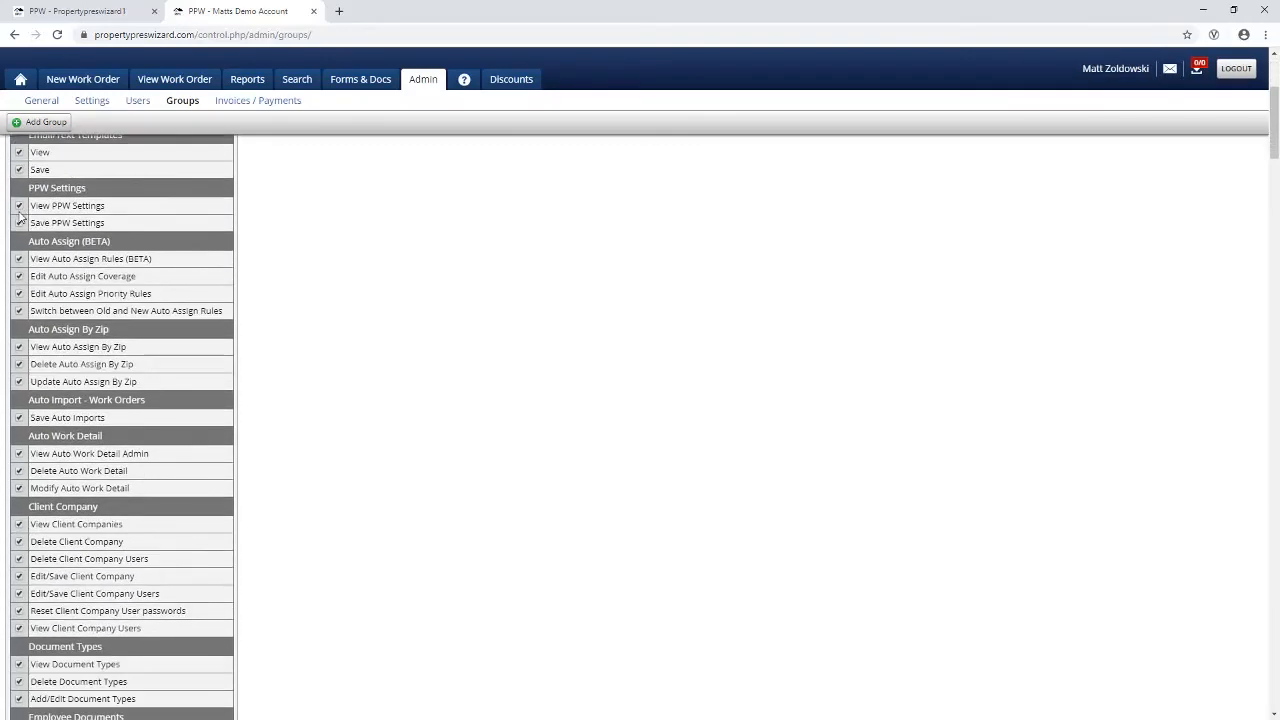
{"action": "scroll", "coordinate": [18, 216], "scroll_direction": "down", "scroll_amount": 2}
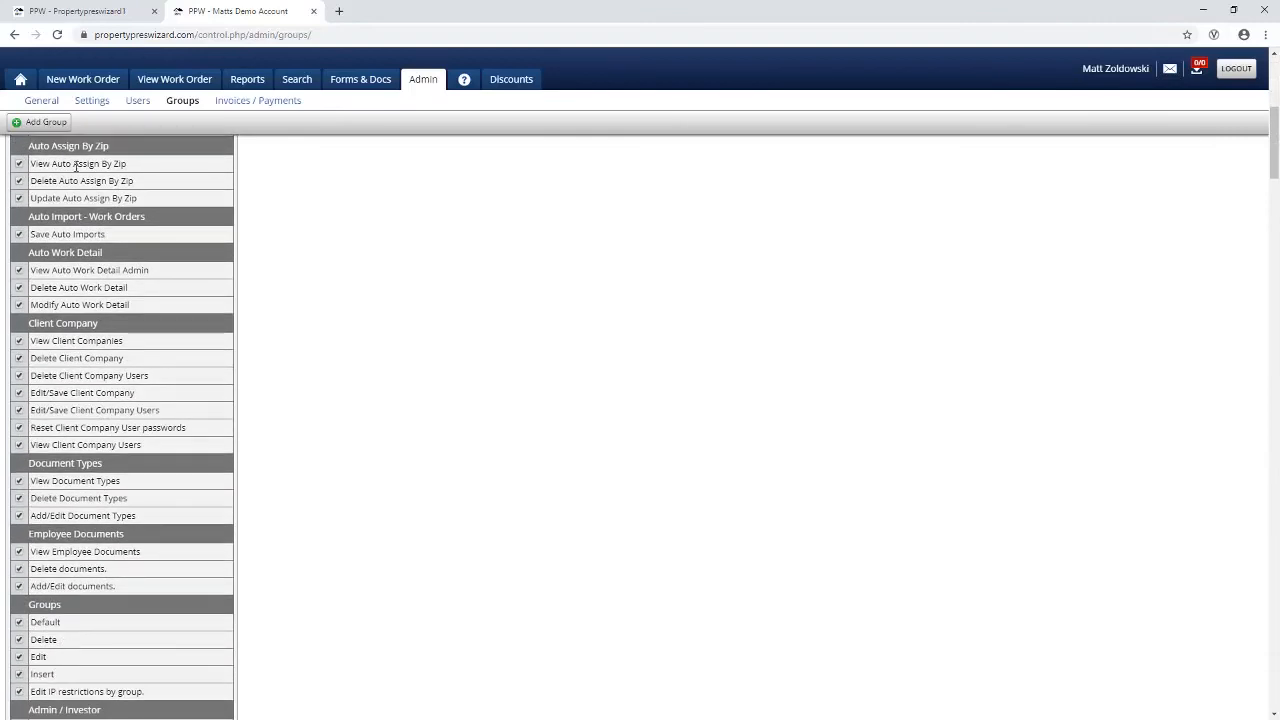
- View the user list and the blank form for adding a user, and return to the application options
{"action": "left_click", "coordinate": [134, 103]}
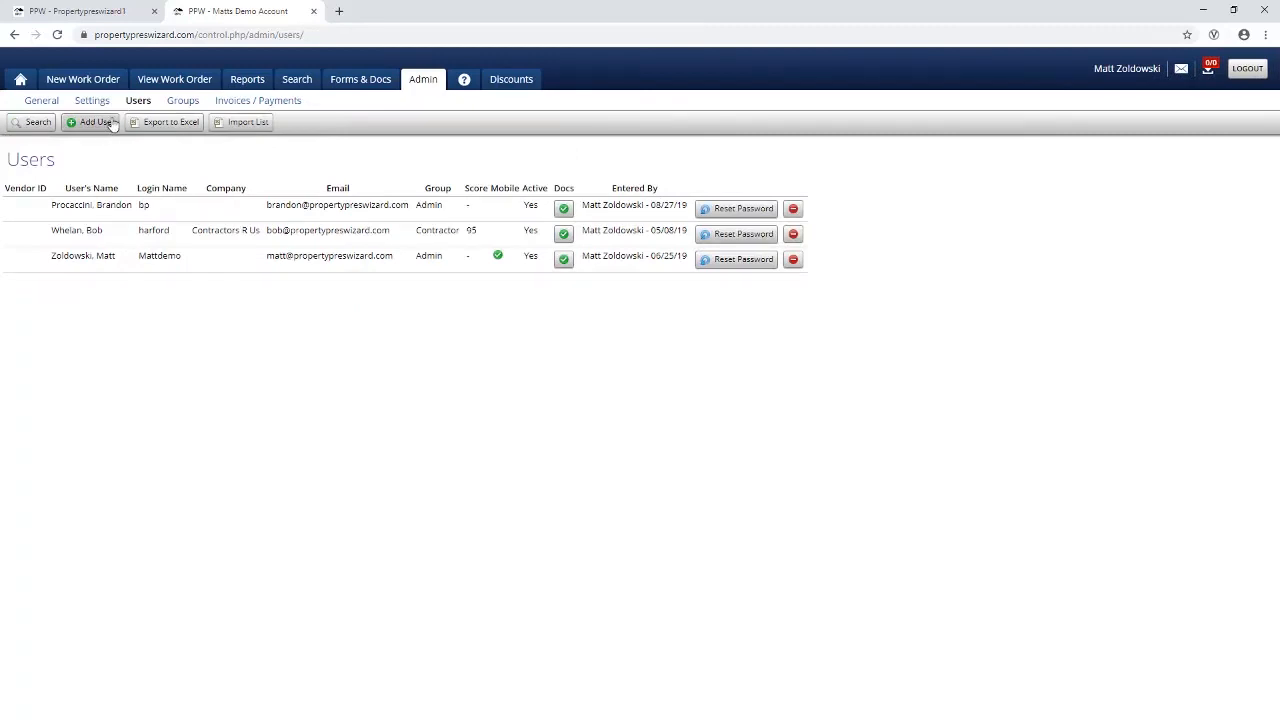
{"action": "left_click", "coordinate": [98, 125]}
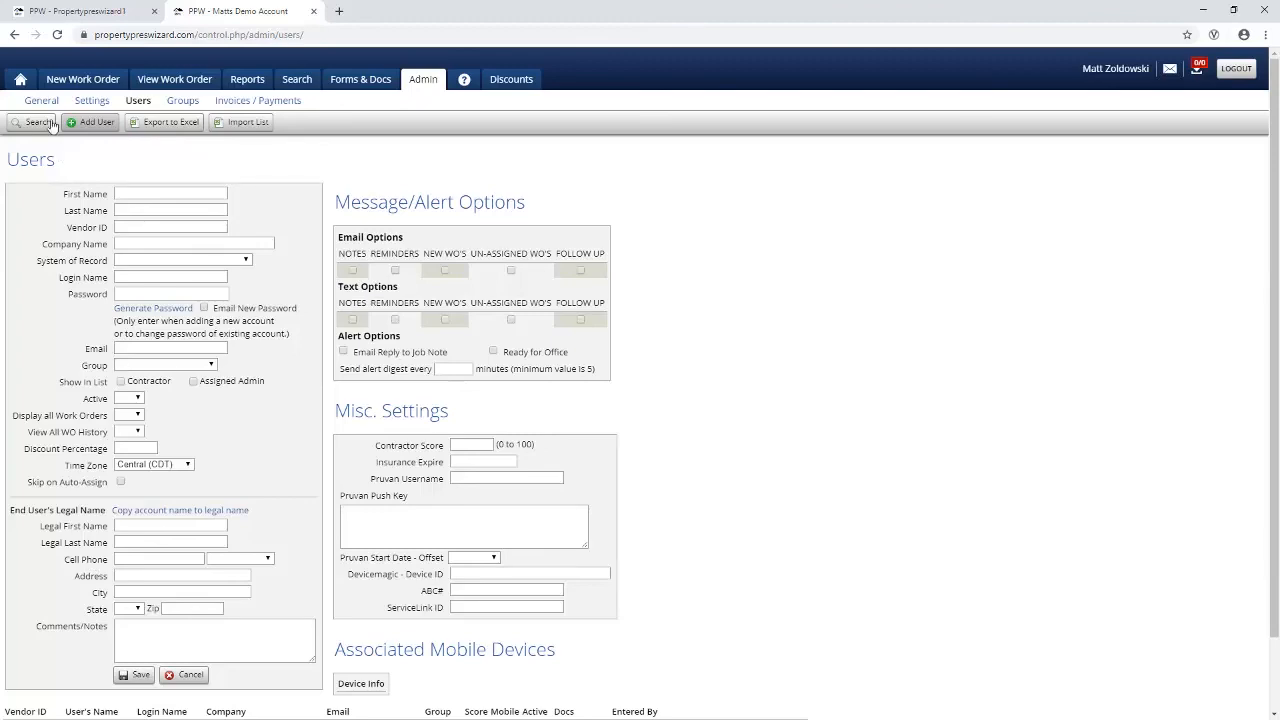
{"action": "left_click", "coordinate": [424, 82]}
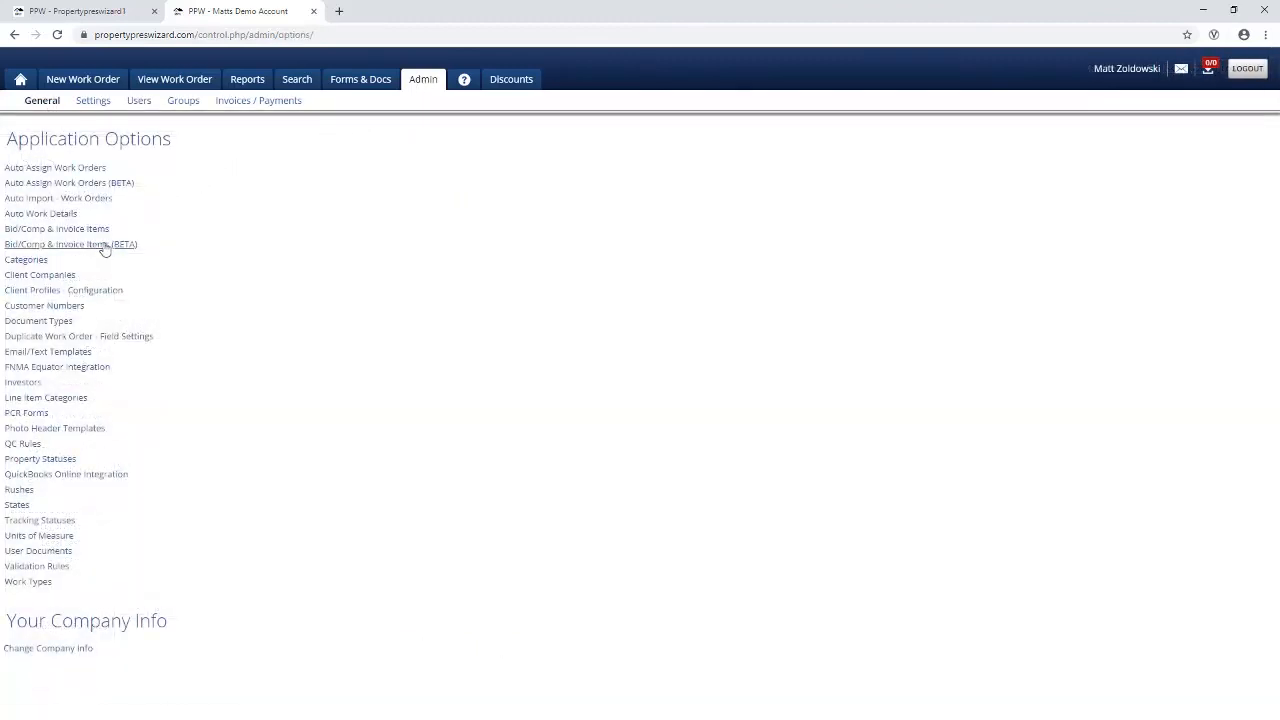
- Examine the contractor and client unit price filters of the Locks-Padlocks item in Bid/Comp & Invoice Items (BETA), and return to the application options
{"action": "left_click", "coordinate": [104, 247]}
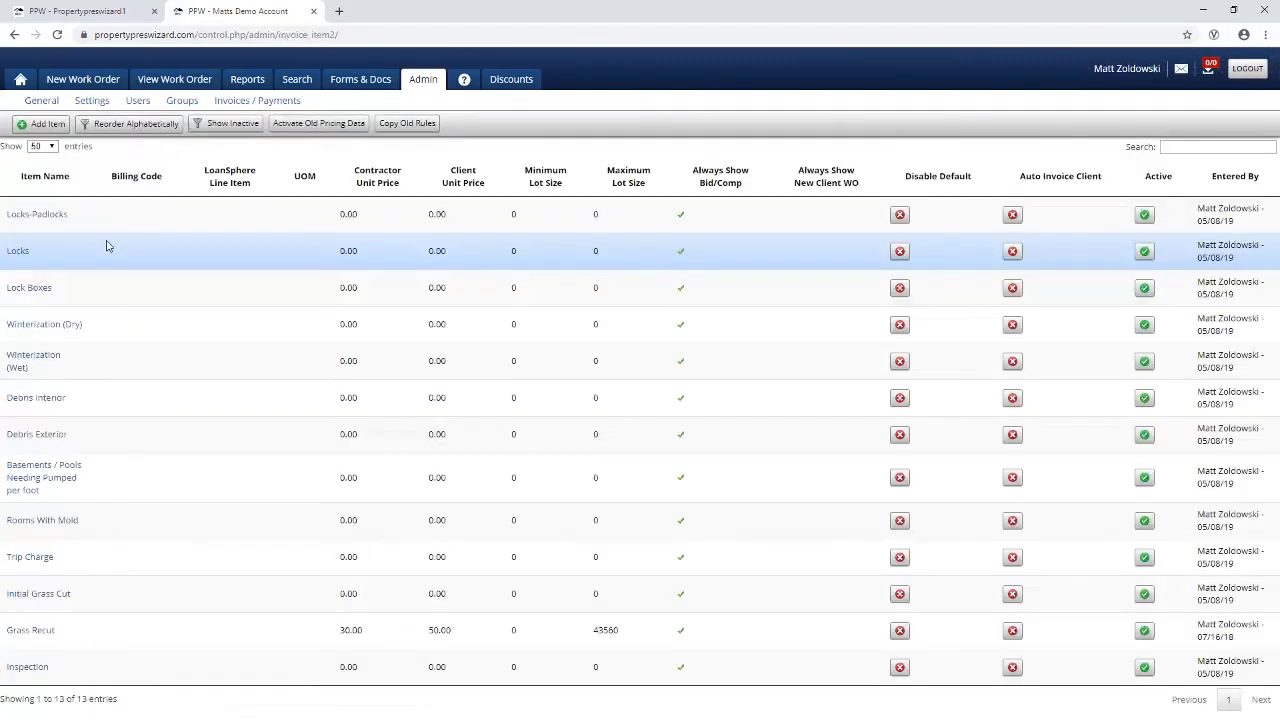
{"action": "left_click", "coordinate": [36, 214]}
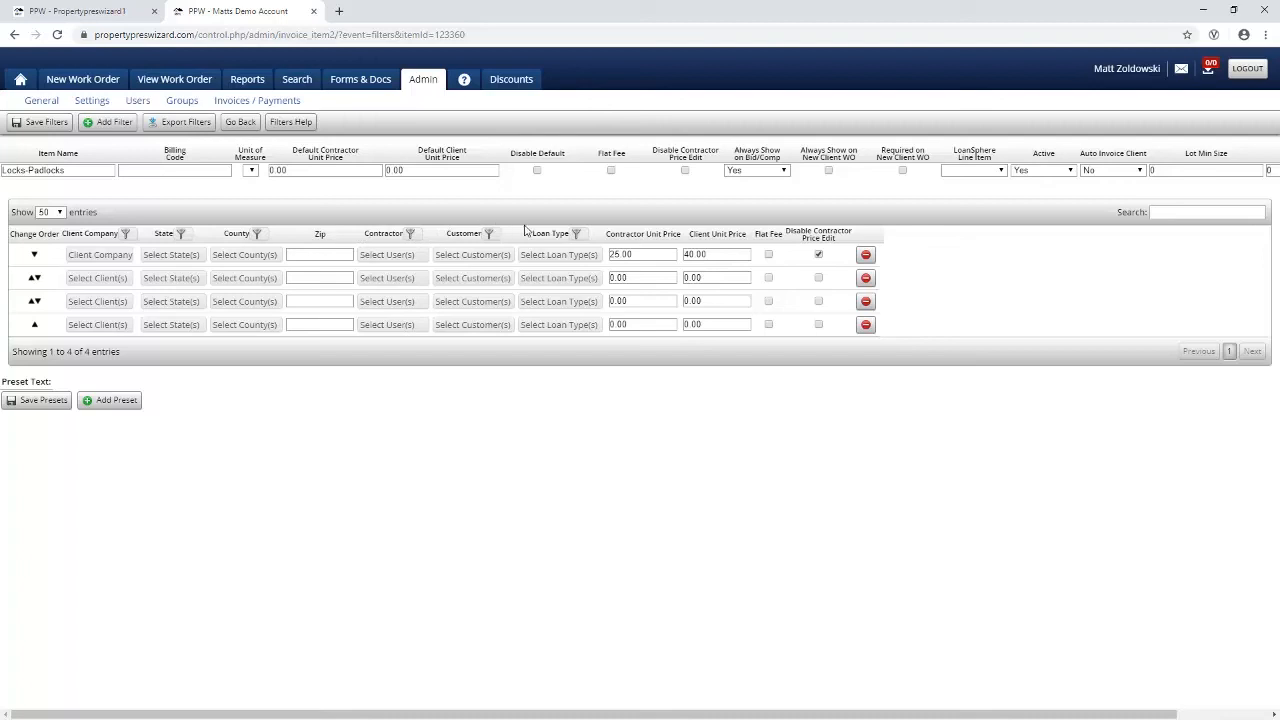
{"action": "left_click_drag", "start_coordinate": [607, 234], "coordinate": [742, 234]}
{"action": "left_click", "coordinate": [40, 102]}
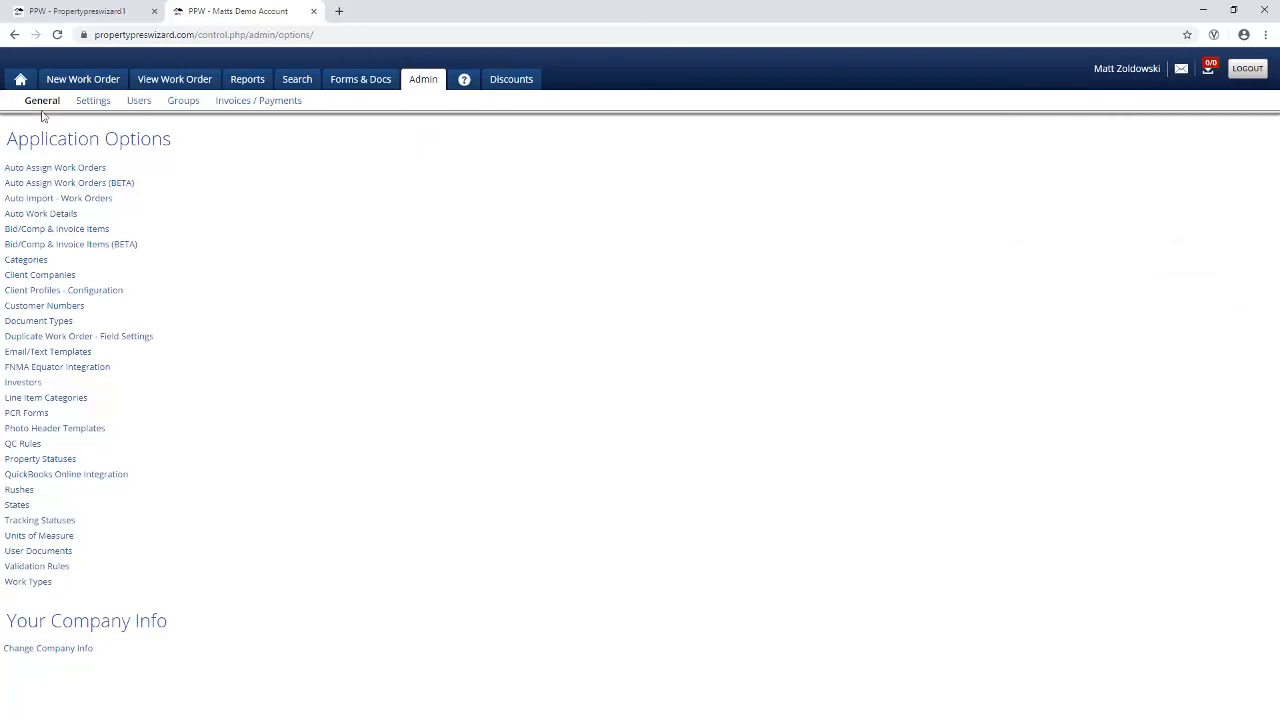
- Examine the first contractor's coverage criteria in Auto Assign Work Orders (BETA) and the maximum capacity per work type category, discarding any capacity changes
{"action": "left_click", "coordinate": [58, 185]}
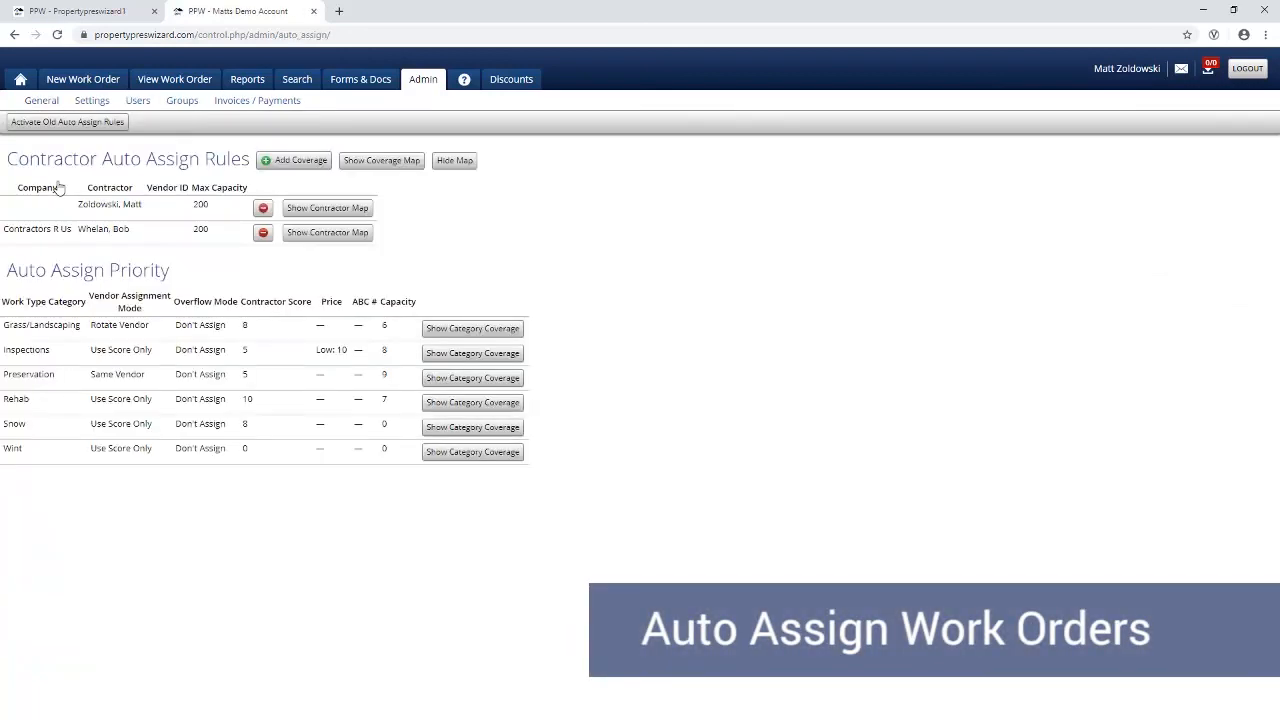
{"action": "left_click", "coordinate": [106, 205]}
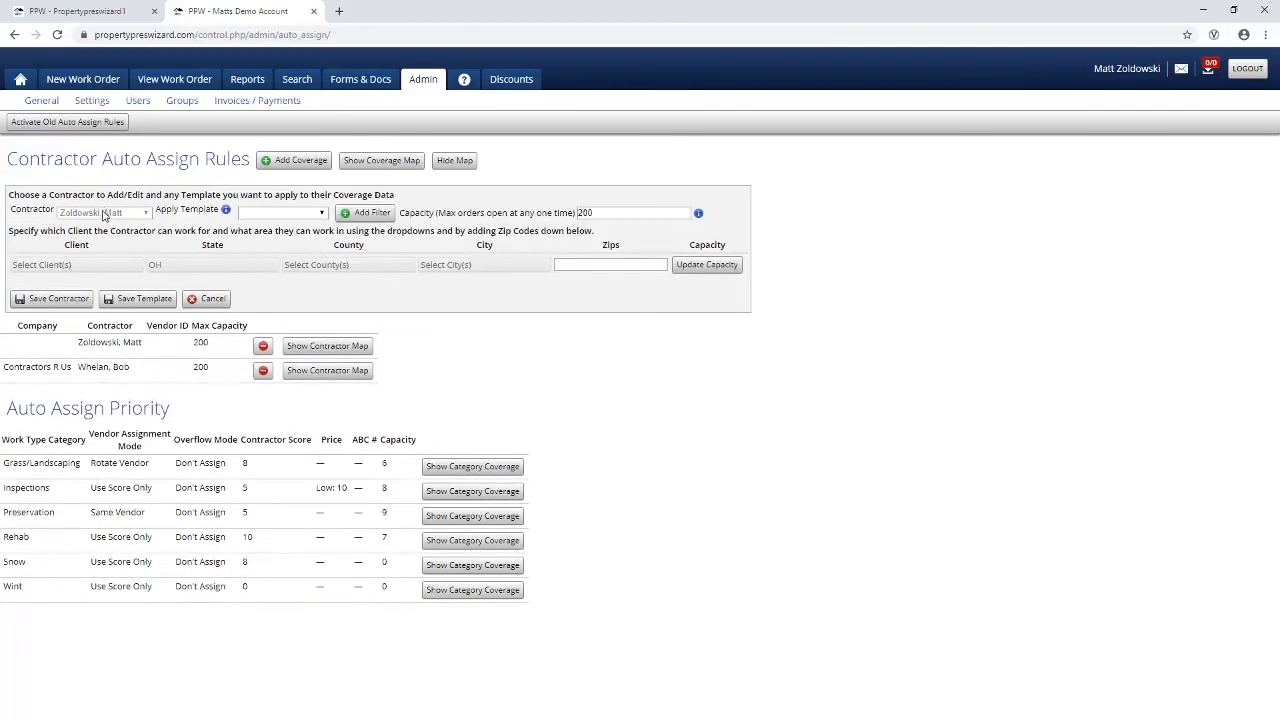
{"action": "left_click_drag", "start_coordinate": [68, 238], "coordinate": [96, 246]}
{"action": "double_click", "coordinate": [212, 245]}
{"action": "left_click_drag", "start_coordinate": [253, 252], "coordinate": [617, 247]}
{"action": "left_click", "coordinate": [680, 264]}
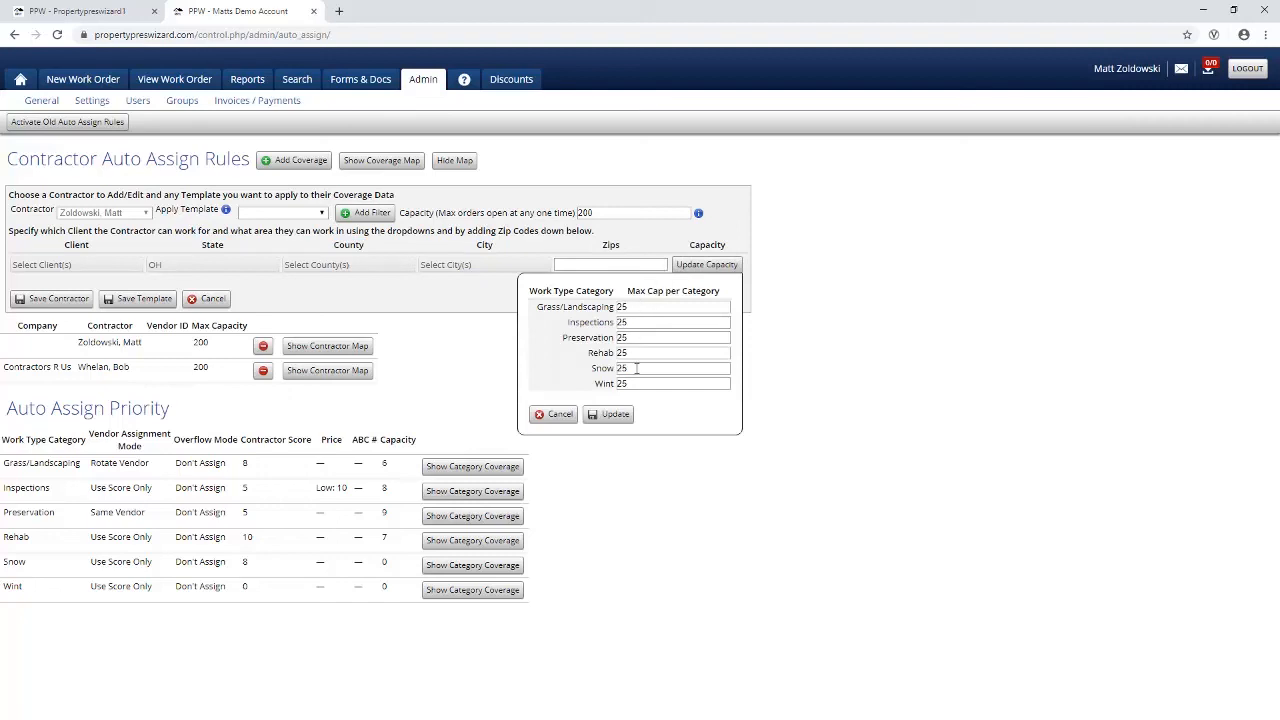
{"action": "left_click", "coordinate": [556, 414]}
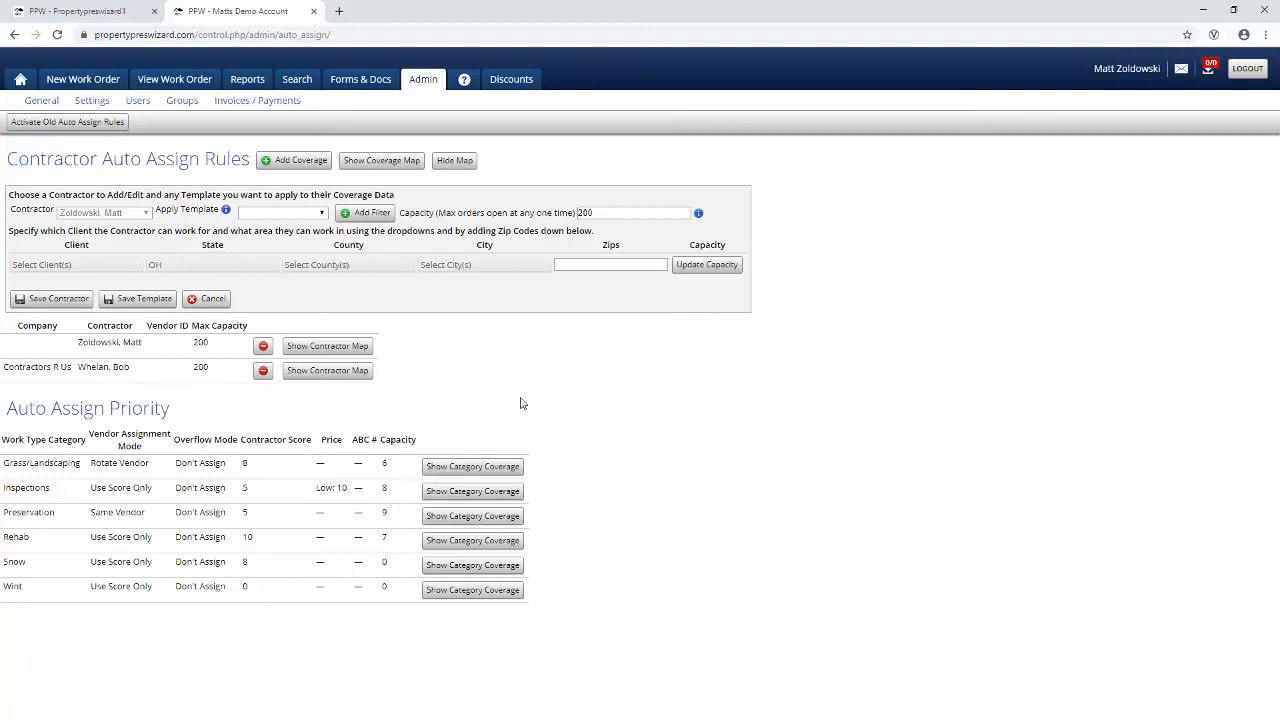
- Examine the Grass/Landscaping auto-assign priority's vendor assignment modes and weight values, cancel without changes, and return to the application options
{"action": "left_click", "coordinate": [50, 469]}
{"action": "left_click_drag", "start_coordinate": [30, 360], "coordinate": [218, 349]}
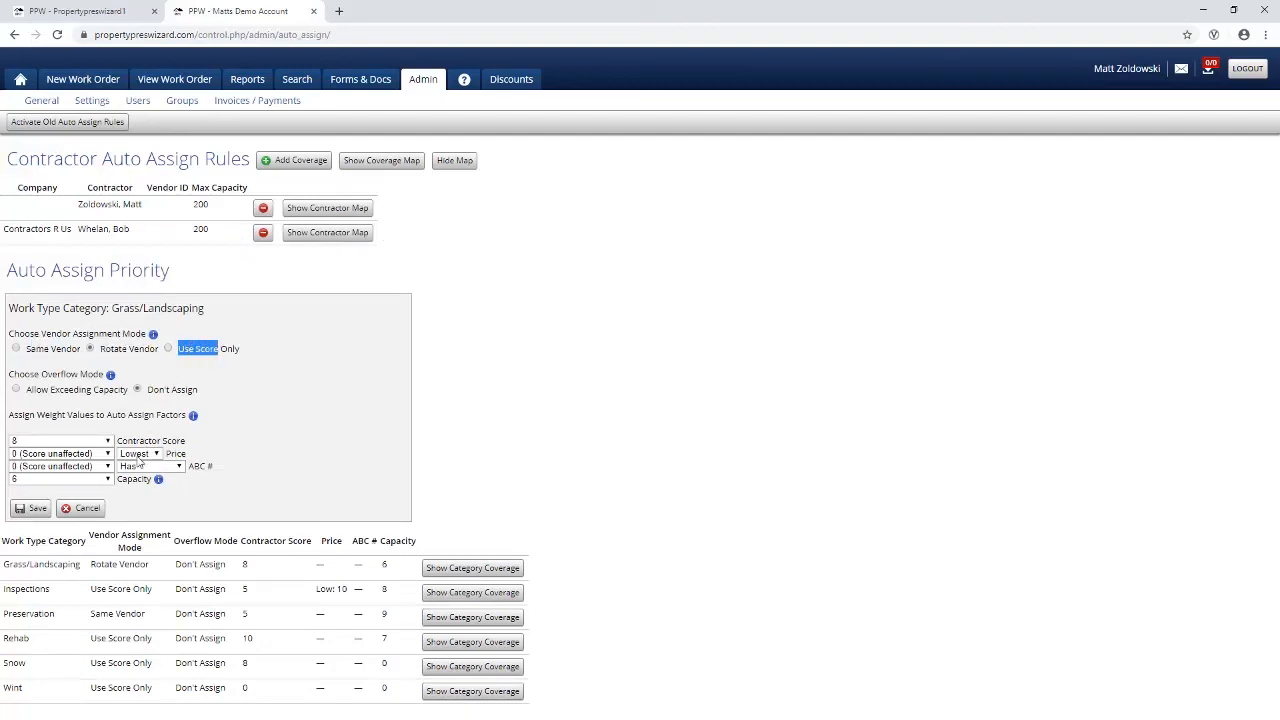
{"action": "left_click", "coordinate": [208, 447]}
{"action": "left_click_drag", "start_coordinate": [149, 440], "coordinate": [185, 441]}
{"action": "left_click", "coordinate": [101, 455]}
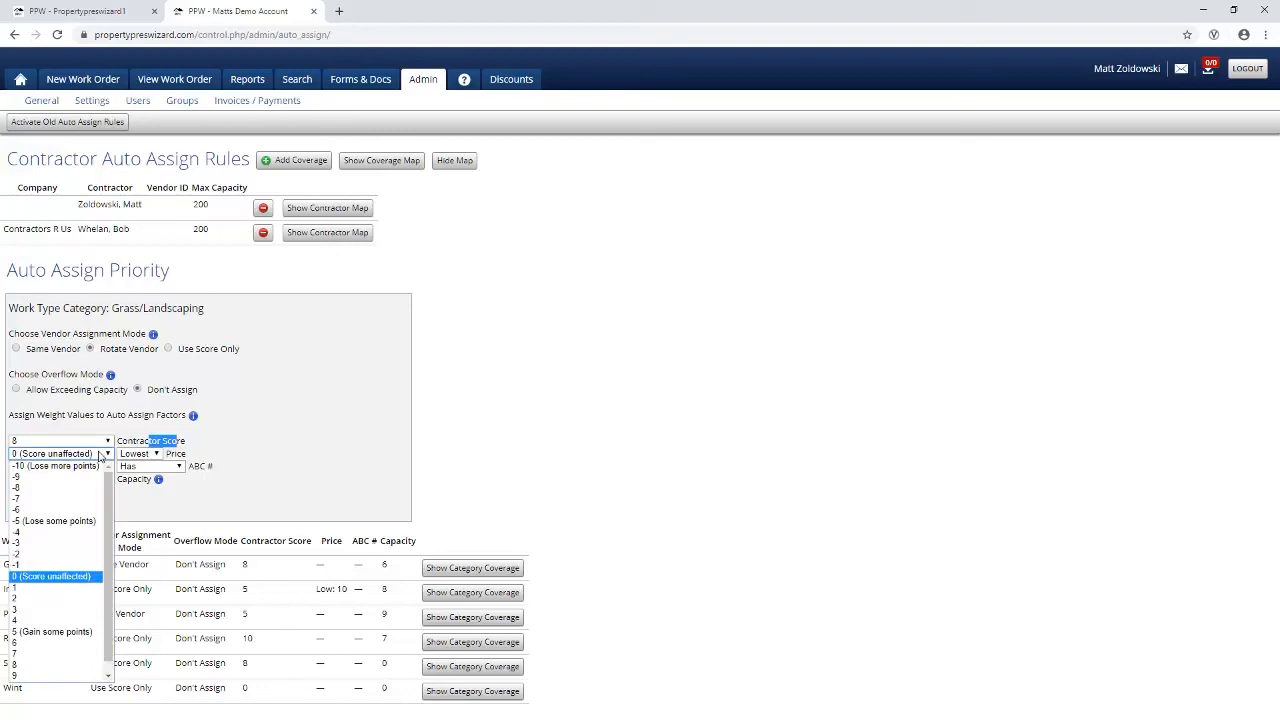
{"action": "left_click", "coordinate": [101, 455]}
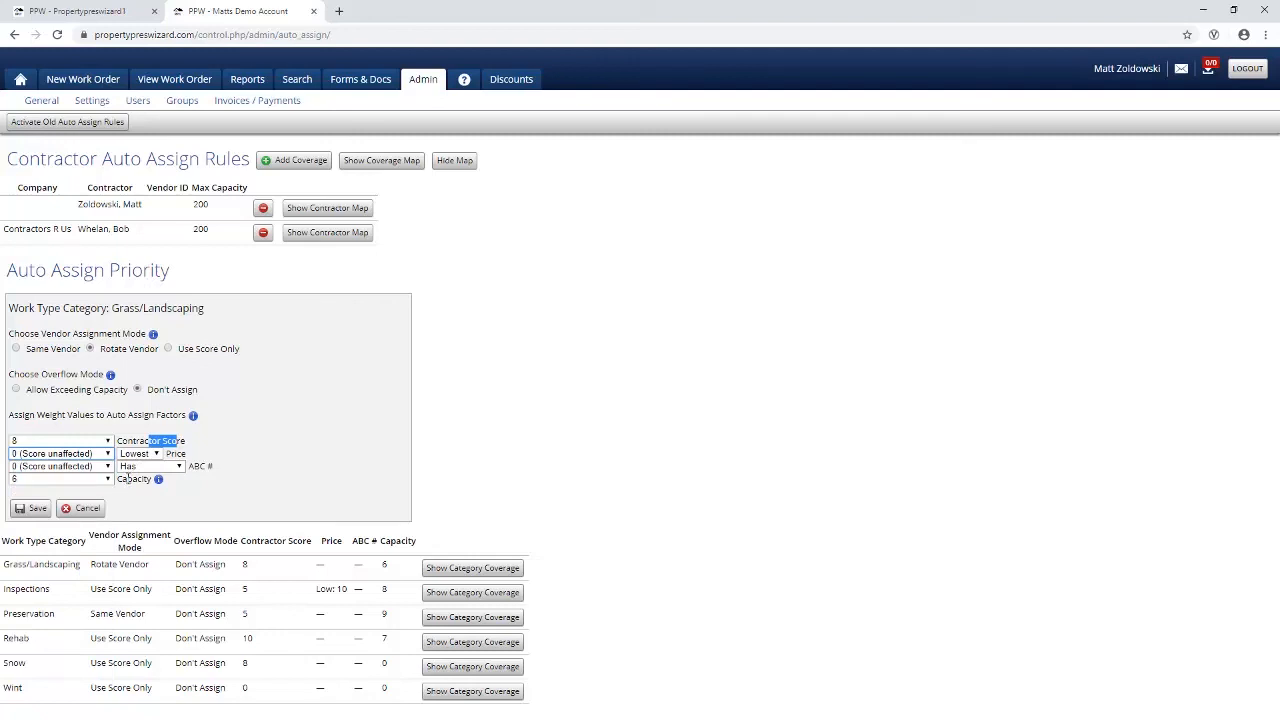
{"action": "left_click", "coordinate": [88, 509]}
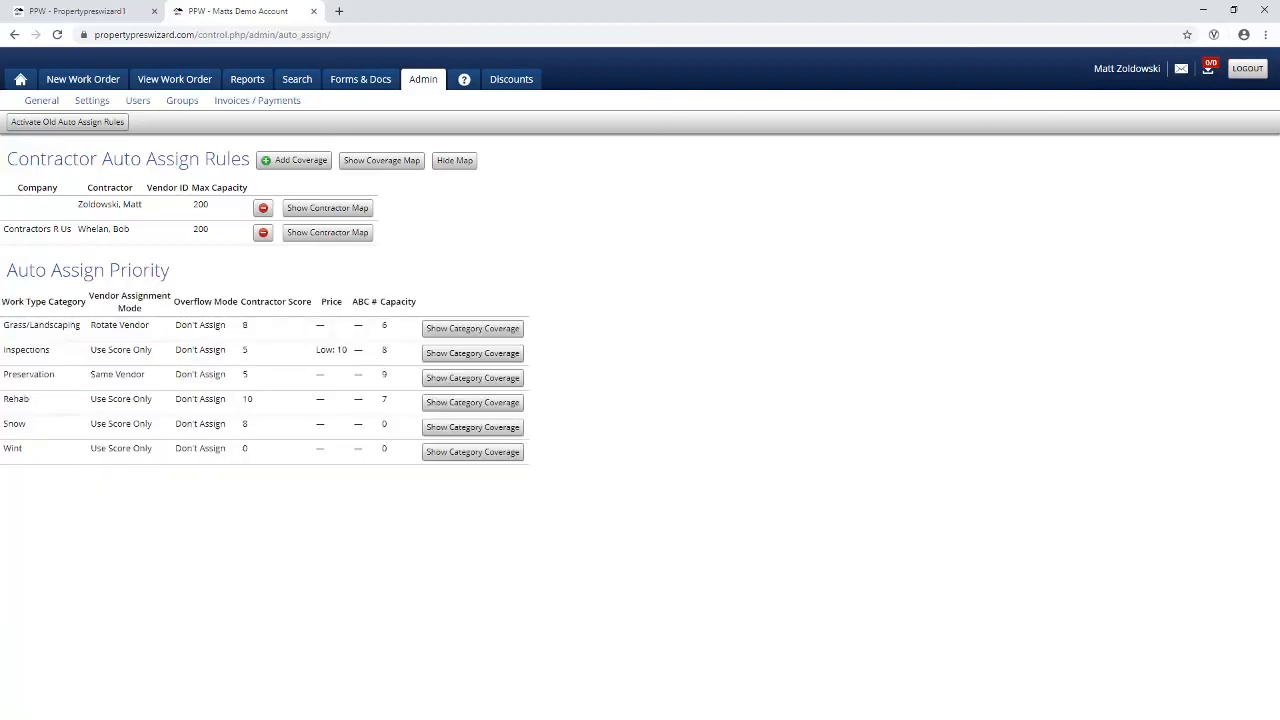
{"action": "left_click", "coordinate": [57, 107]}
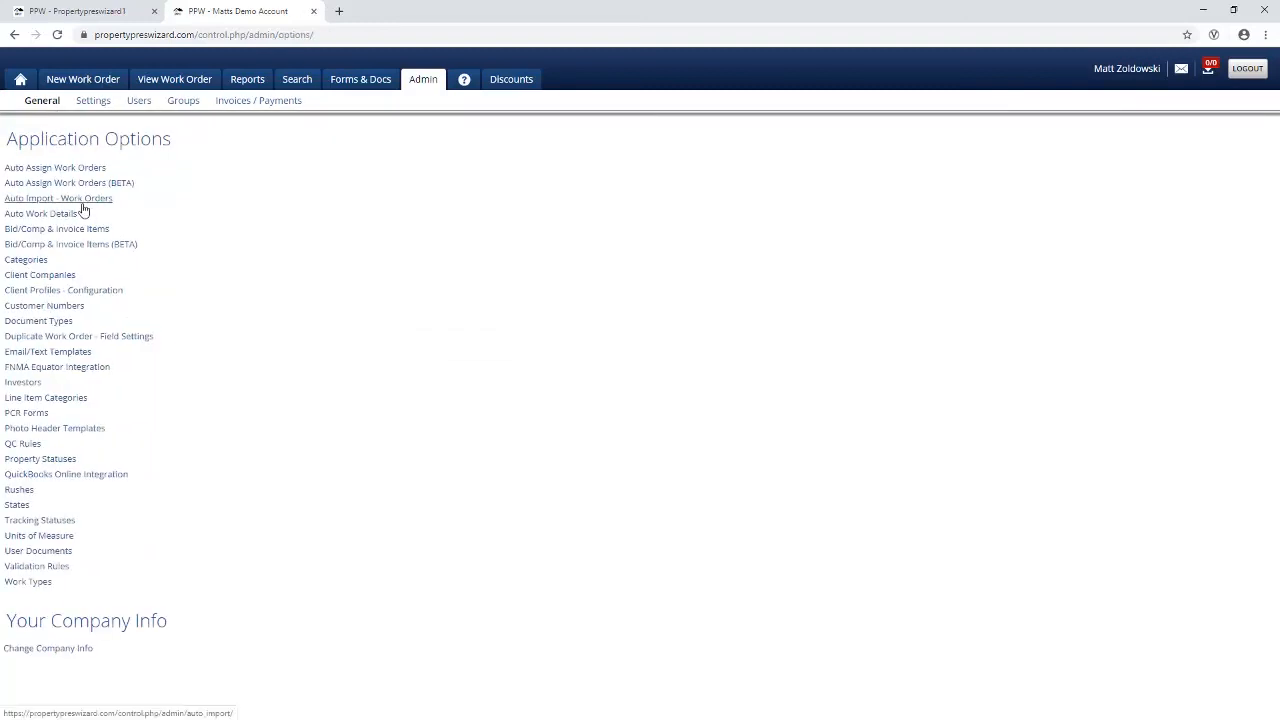
- Review the MCS Winterization Form's PCR questions and the Winterization Checklist question's rule settings, and return to the application options
{"action": "left_click", "coordinate": [26, 413]}
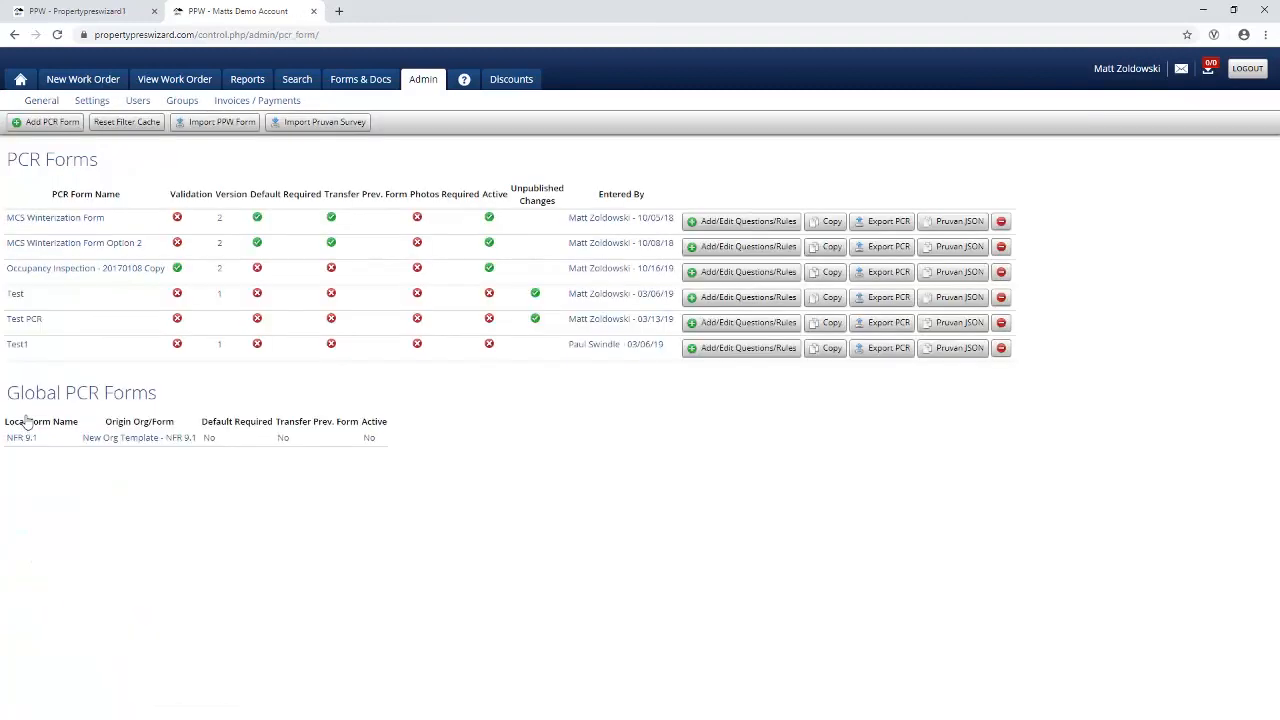
{"action": "left_click", "coordinate": [745, 222]}
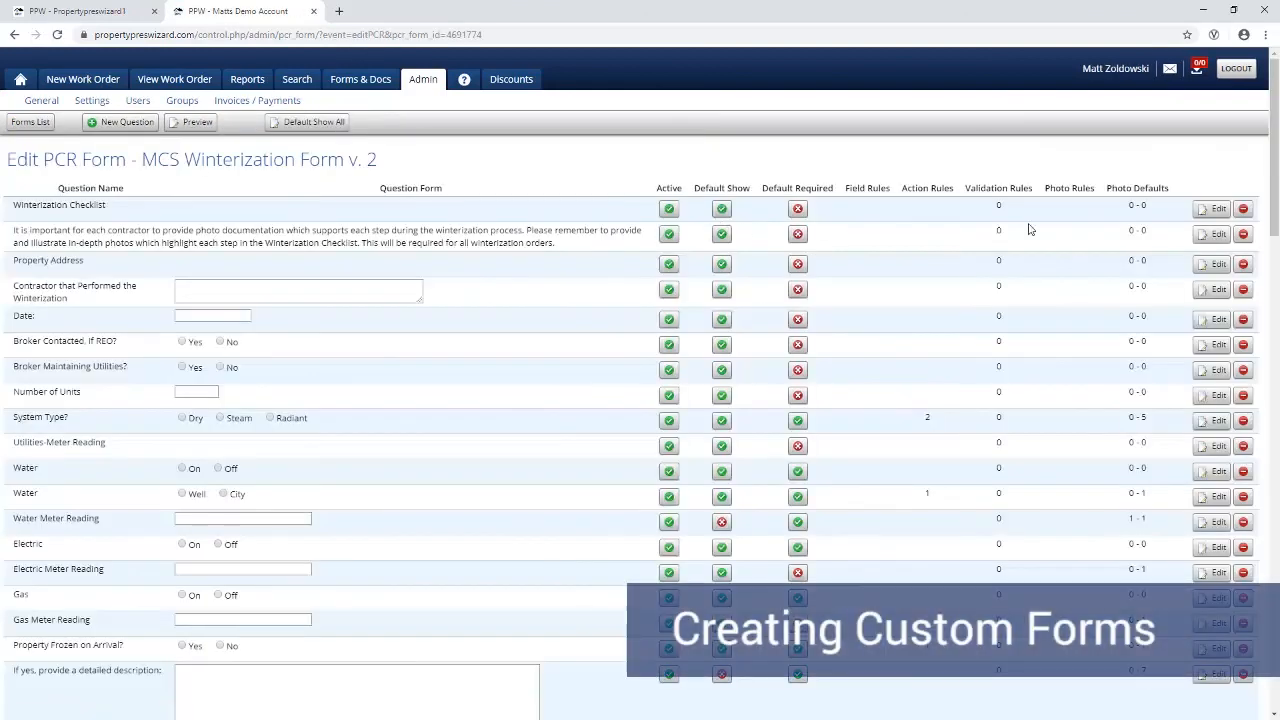
{"action": "left_click", "coordinate": [1218, 210]}
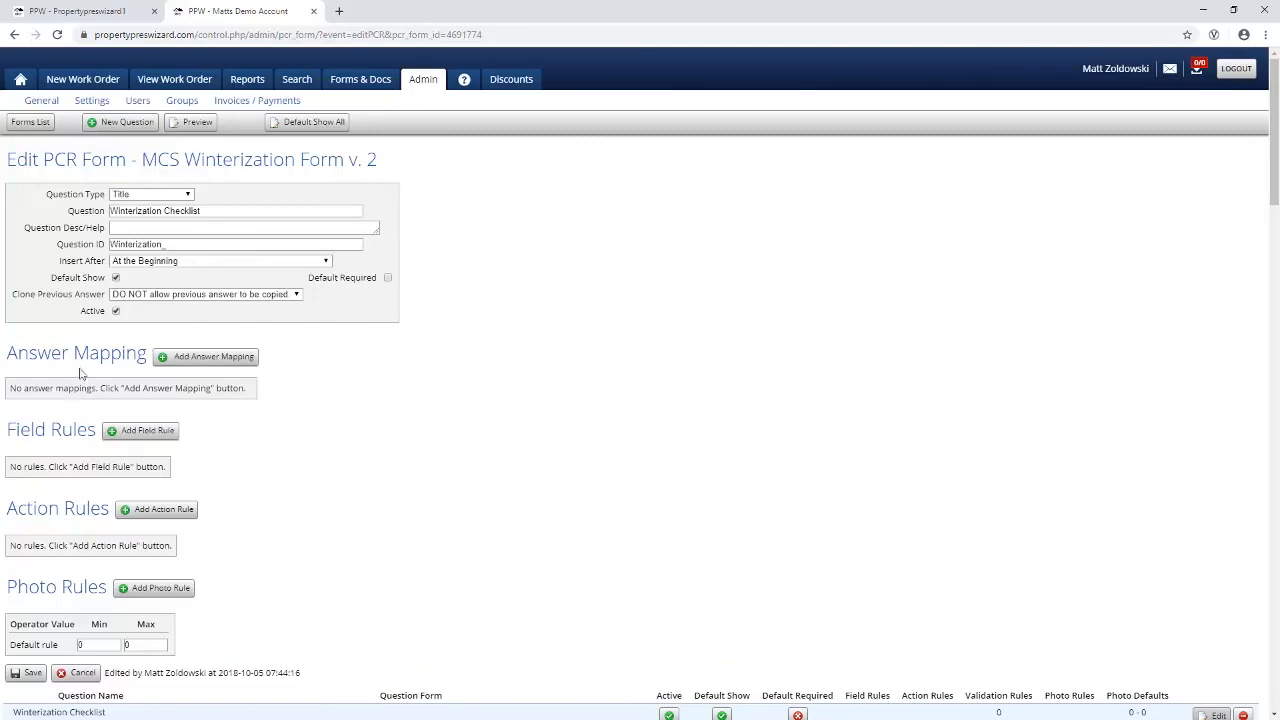
{"action": "scroll", "coordinate": [53, 413], "scroll_direction": "down", "scroll_amount": 1}
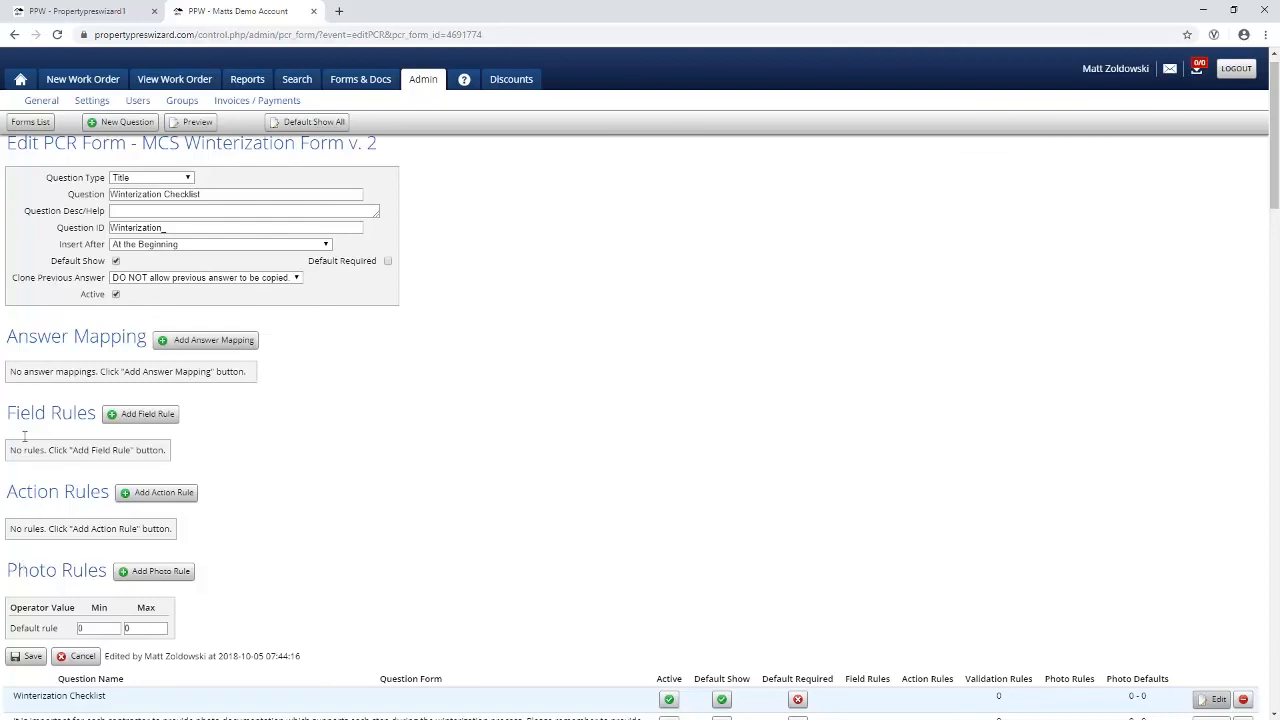
{"action": "left_click", "coordinate": [40, 102]}
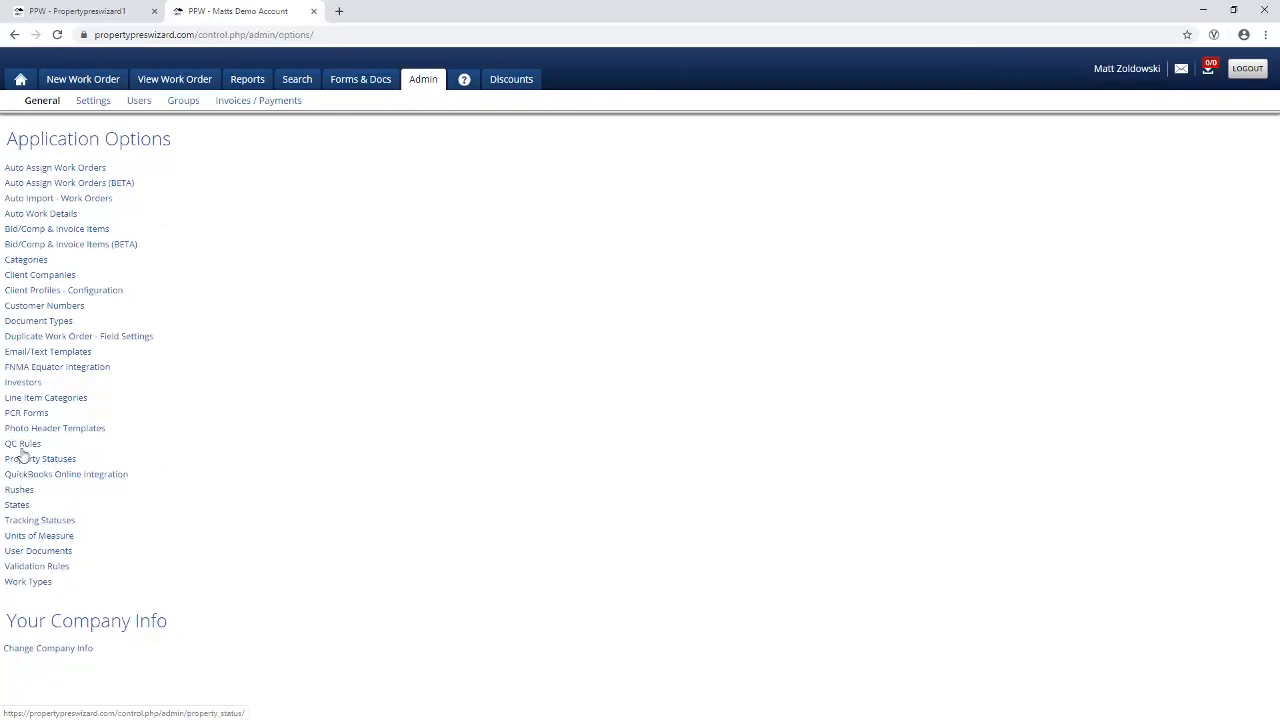
- Review the validation rules by work type category, and open the support page with training videos and contact options
{"action": "left_click", "coordinate": [32, 567]}
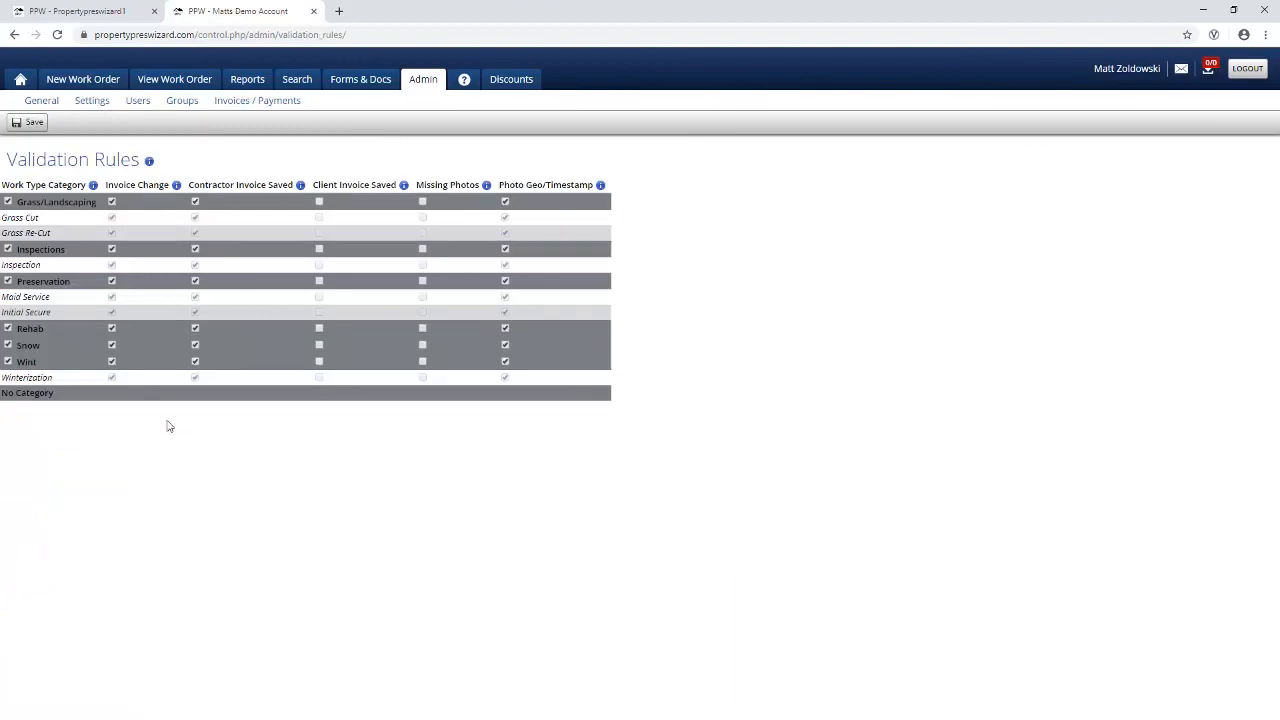
{"action": "left_click", "coordinate": [45, 101]}
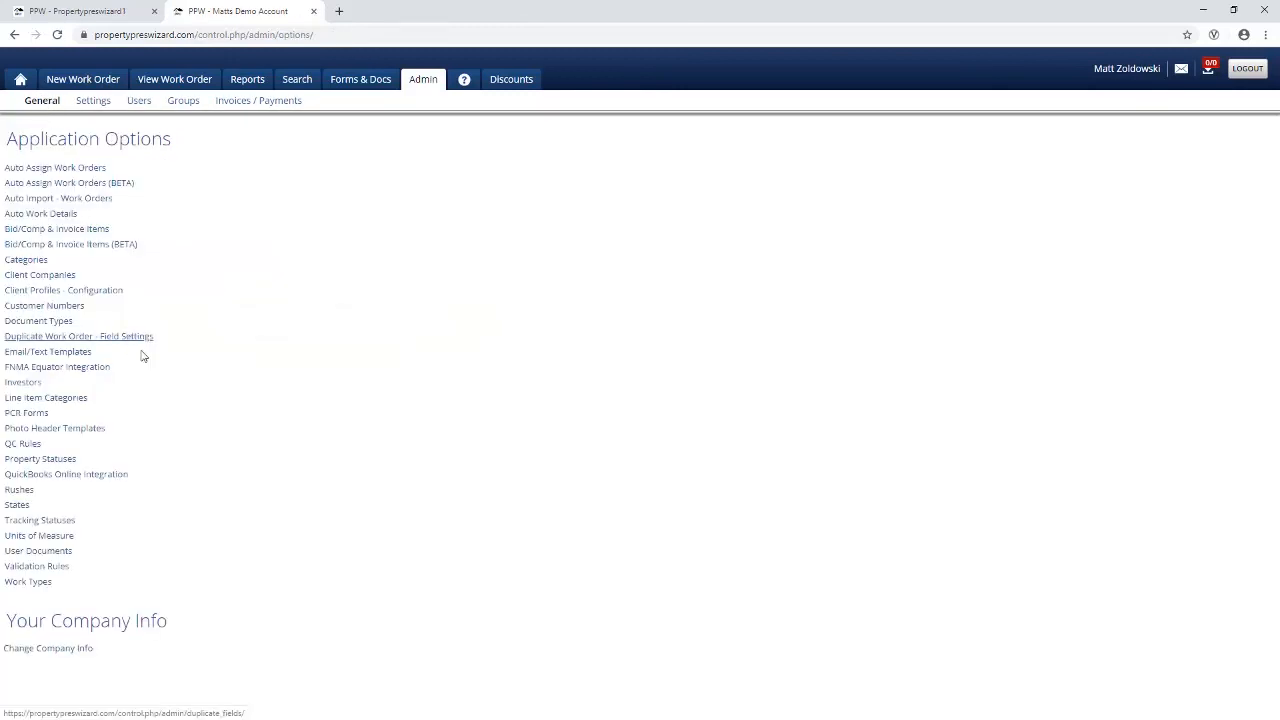
{"action": "left_click", "coordinate": [465, 80]}
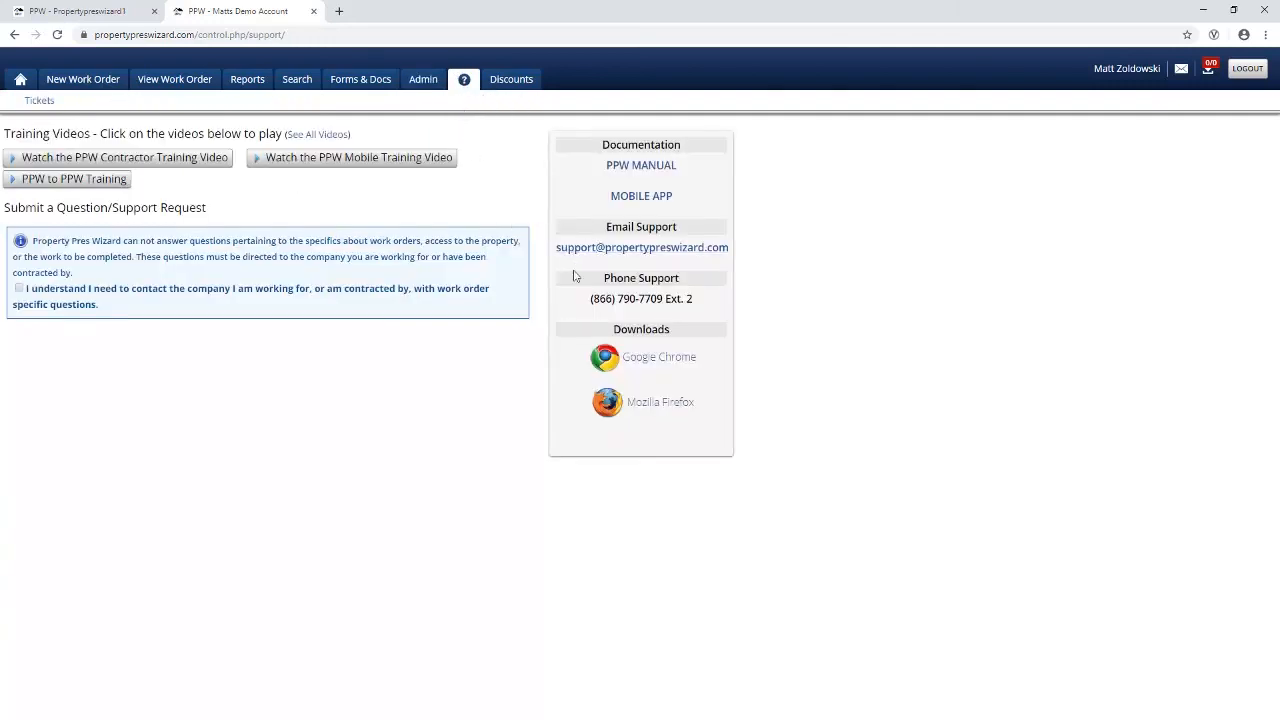